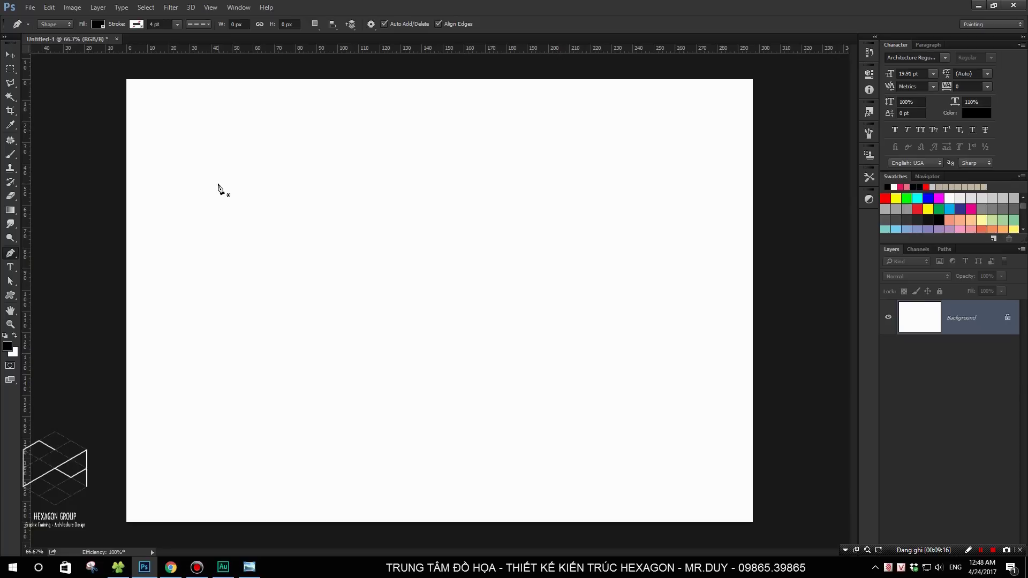
Step: Show the pen variants flyout and open the drawing-mode list, keeping Shape mode
{"action": "right_click", "coordinate": [10, 252]}
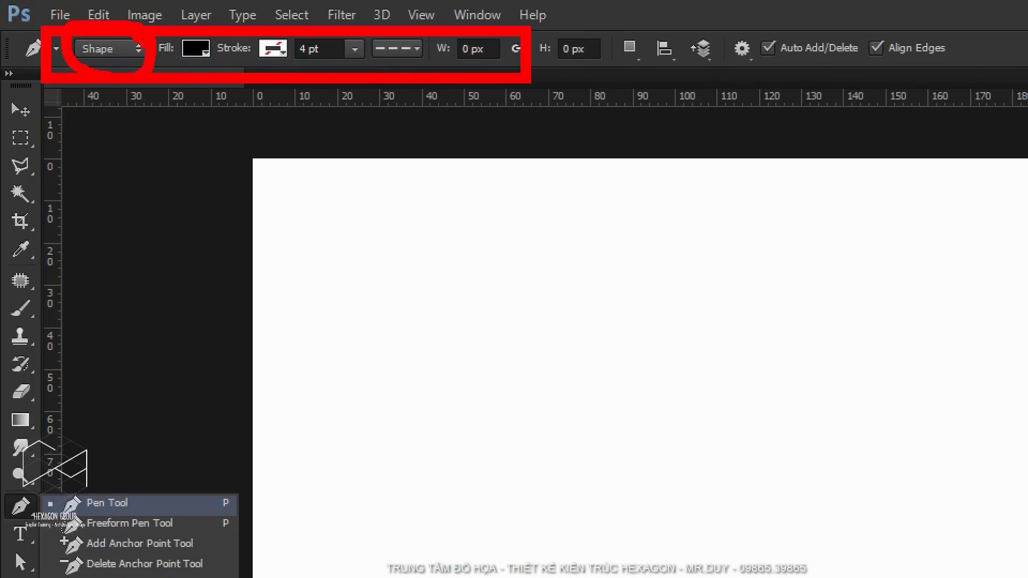
{"action": "left_click", "coordinate": [138, 48]}
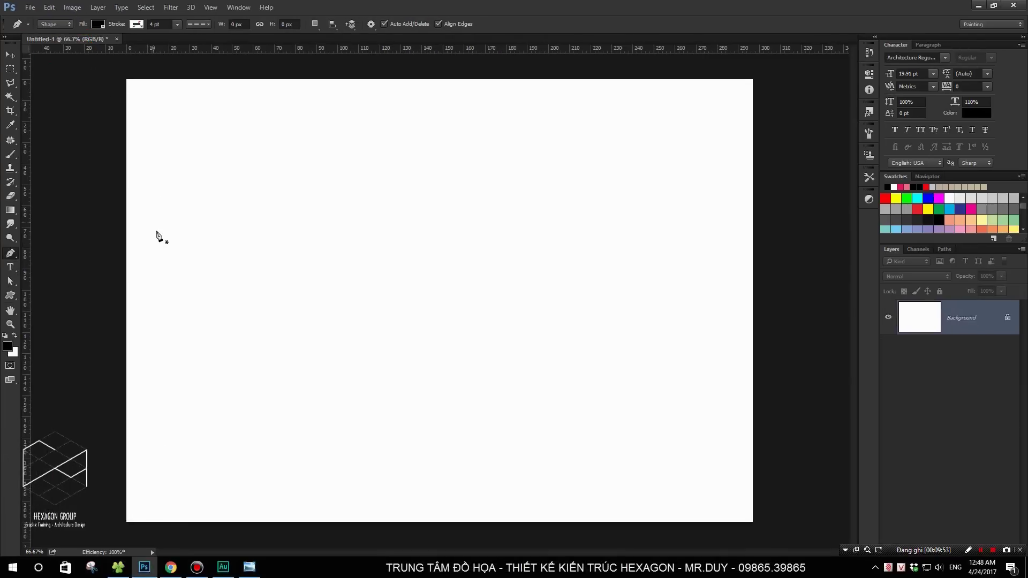
Step: Draw the first filled black polygon shape with seven corner anchors
{"action": "left_click", "coordinate": [157, 232]}
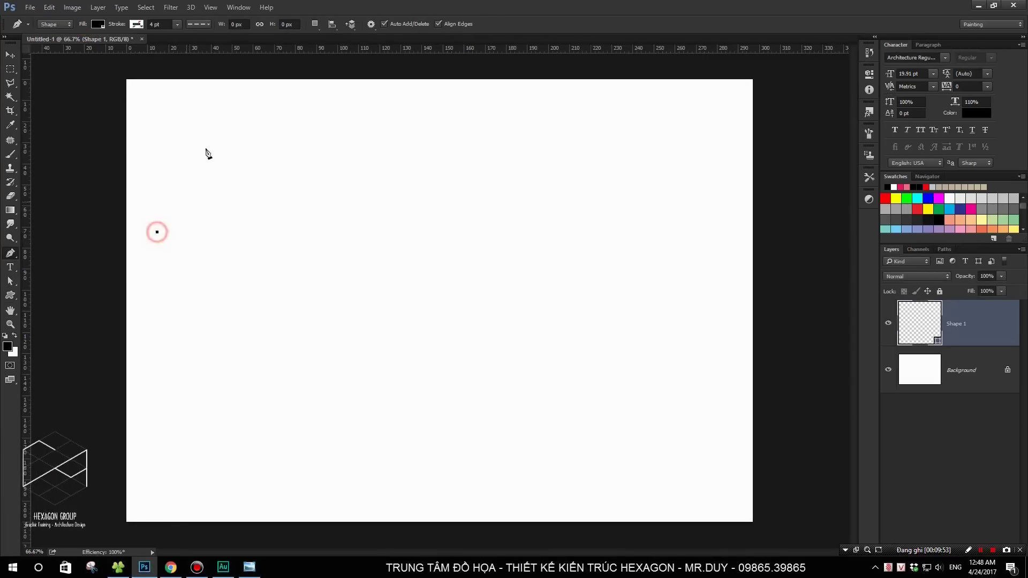
{"action": "left_click", "coordinate": [207, 141]}
{"action": "left_click", "coordinate": [278, 198]}
{"action": "left_click", "coordinate": [231, 256]}
{"action": "left_click", "coordinate": [250, 341]}
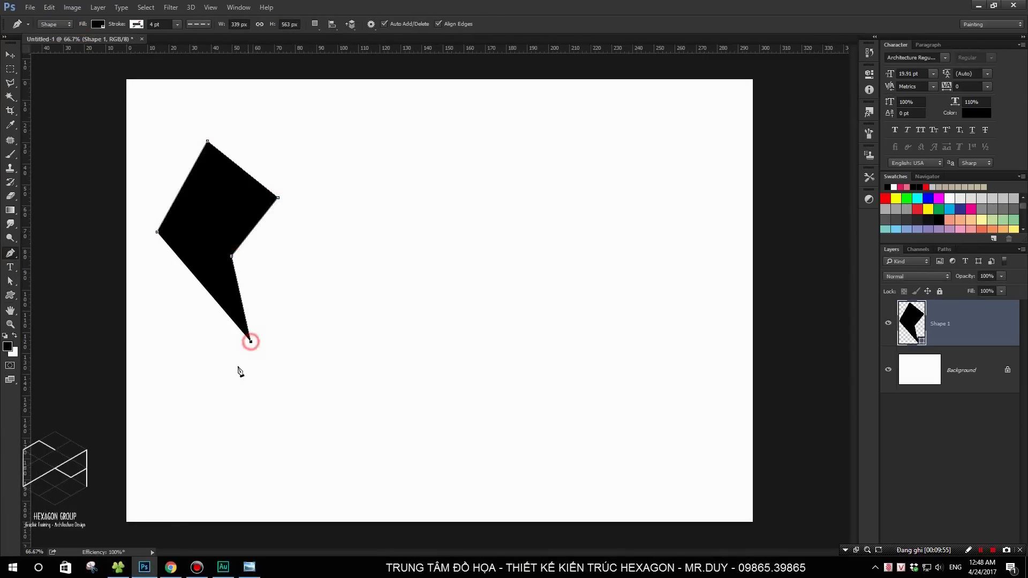
{"action": "left_click", "coordinate": [204, 377]}
{"action": "left_click", "coordinate": [153, 316]}
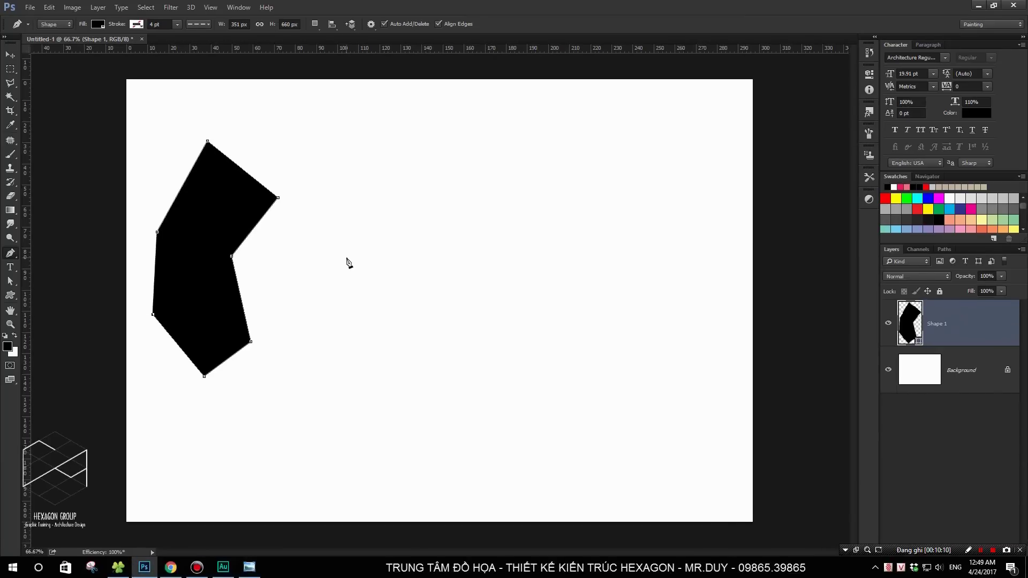
{"action": "key", "text": "Escape"}
Step: Draw a second filled shape as a pentagon beside the first
{"action": "left_click", "coordinate": [352, 253]}
{"action": "left_click", "coordinate": [380, 153]}
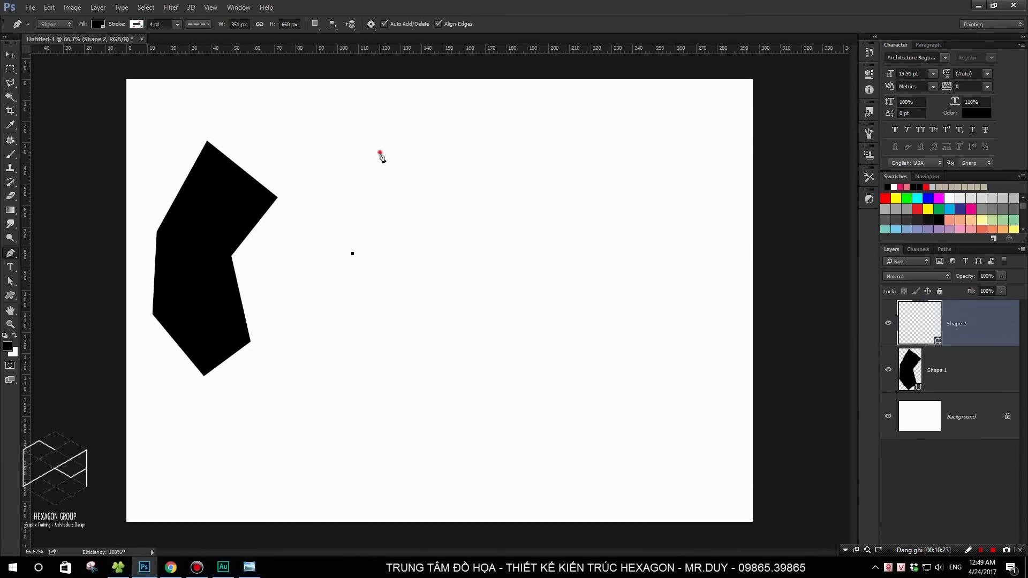
{"action": "left_click", "coordinate": [537, 155]}
{"action": "left_click", "coordinate": [557, 286]}
{"action": "left_click", "coordinate": [447, 354]}
{"action": "left_click", "coordinate": [379, 307]}
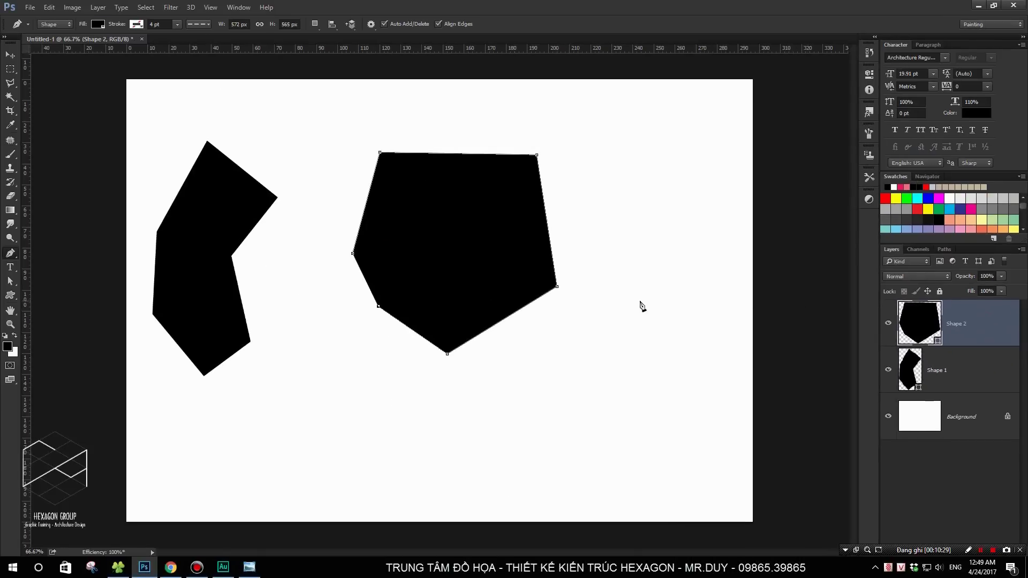
{"action": "key", "text": "Return"}
Step: Draw a third filled hexagon shape, then remove the drawn shapes
{"action": "left_click", "coordinate": [639, 261]}
{"action": "left_click", "coordinate": [556, 328]}
{"action": "left_click", "coordinate": [573, 436]}
{"action": "left_click", "coordinate": [707, 426]}
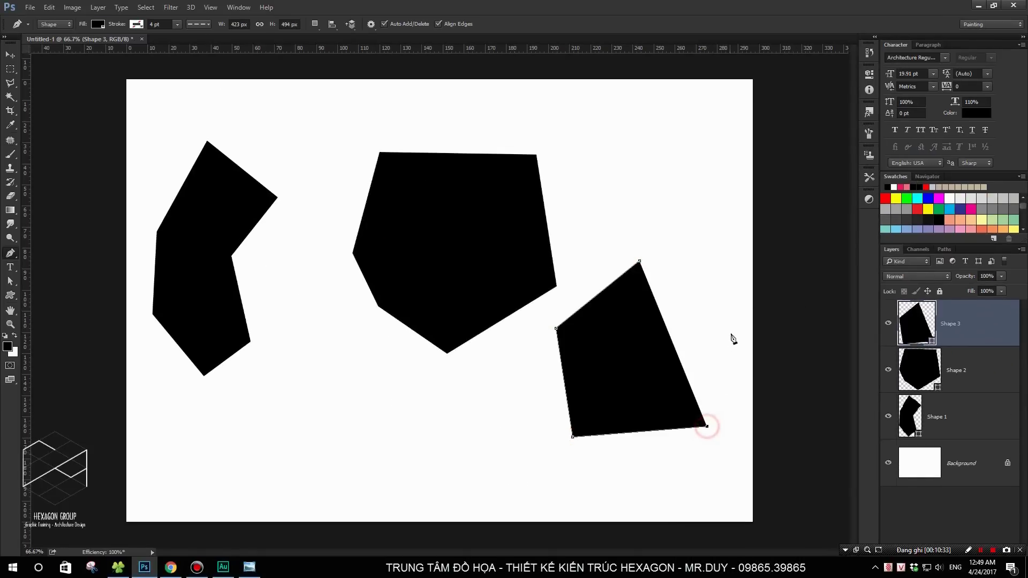
{"action": "left_click", "coordinate": [731, 334]}
{"action": "left_click", "coordinate": [689, 258]}
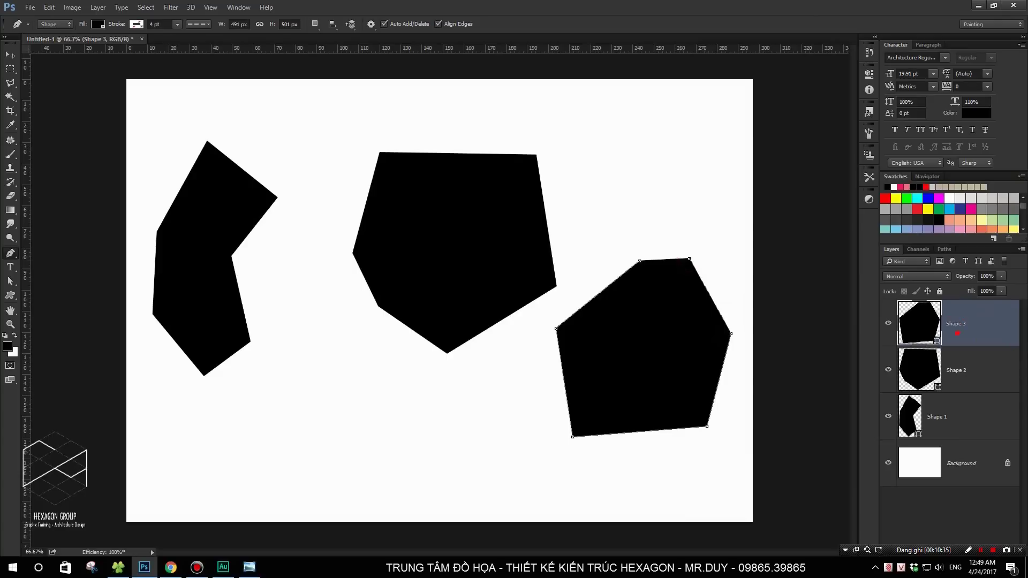
{"action": "left_click_drag", "start_coordinate": [963, 415], "coordinate": [989, 417]}
{"action": "key", "text": "Escape"}
{"action": "key", "text": "Delete"}
{"action": "key", "text": "Delete"}
{"action": "key", "text": "Delete"}
{"action": "left_click", "coordinate": [54, 24]}
Step: Switch the pen to Path mode and draw a nine-point test open path
{"action": "left_click", "coordinate": [57, 46]}
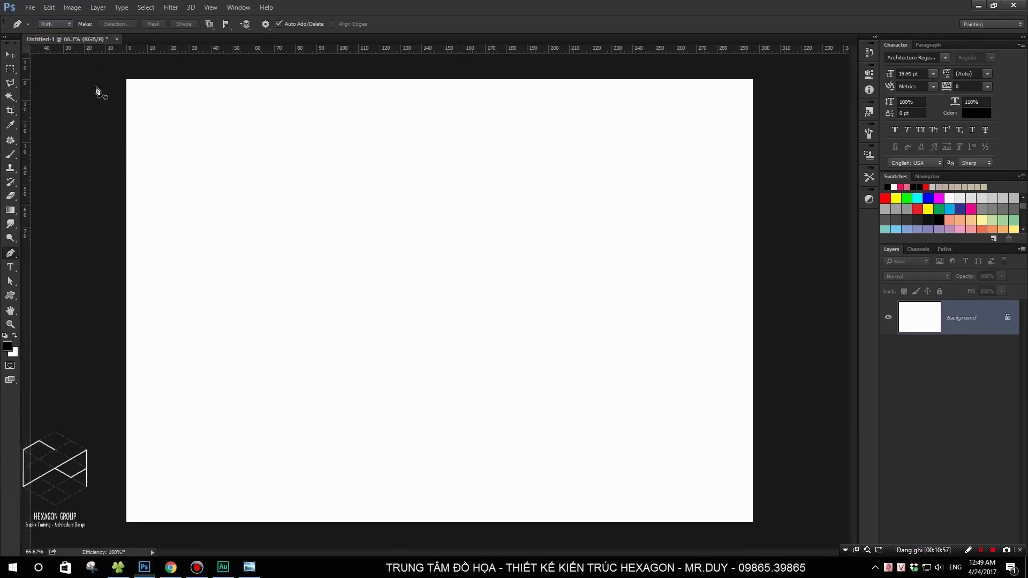
{"action": "left_click", "coordinate": [241, 146]}
{"action": "left_click", "coordinate": [371, 149]}
{"action": "left_click", "coordinate": [414, 269]}
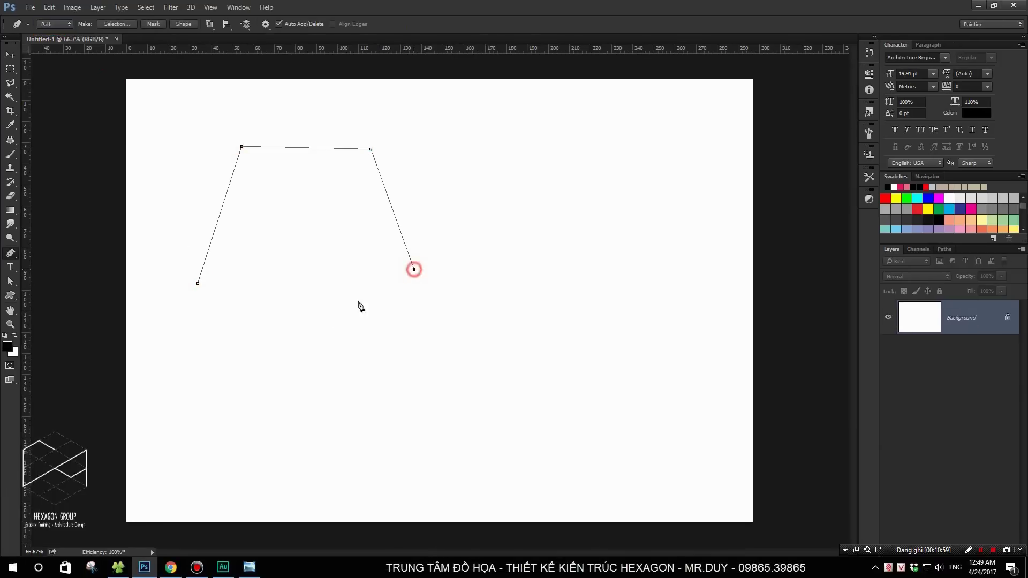
{"action": "left_click", "coordinate": [334, 316]}
{"action": "left_click", "coordinate": [362, 391]}
{"action": "left_click", "coordinate": [471, 393]}
{"action": "left_click", "coordinate": [493, 272]}
{"action": "left_click", "coordinate": [575, 263]}
{"action": "left_click", "coordinate": [576, 356]}
Step: Clear the practice path, leaving the canvas blank
{"action": "left_click", "coordinate": [53, 24]}
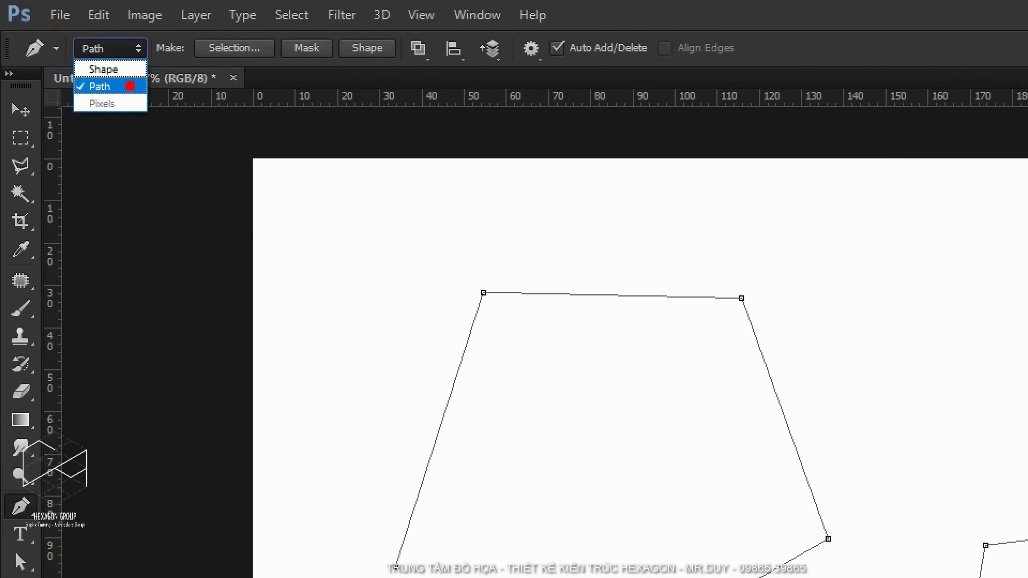
{"action": "mouse_move", "coordinate": [127, 86]}
{"action": "left_mouse_down"}
{"action": "mouse_move", "coordinate": [148, 85]}
{"action": "mouse_move", "coordinate": [154, 66]}
{"action": "left_mouse_up"}
{"action": "left_click_drag", "start_coordinate": [134, 86], "coordinate": [186, 84]}
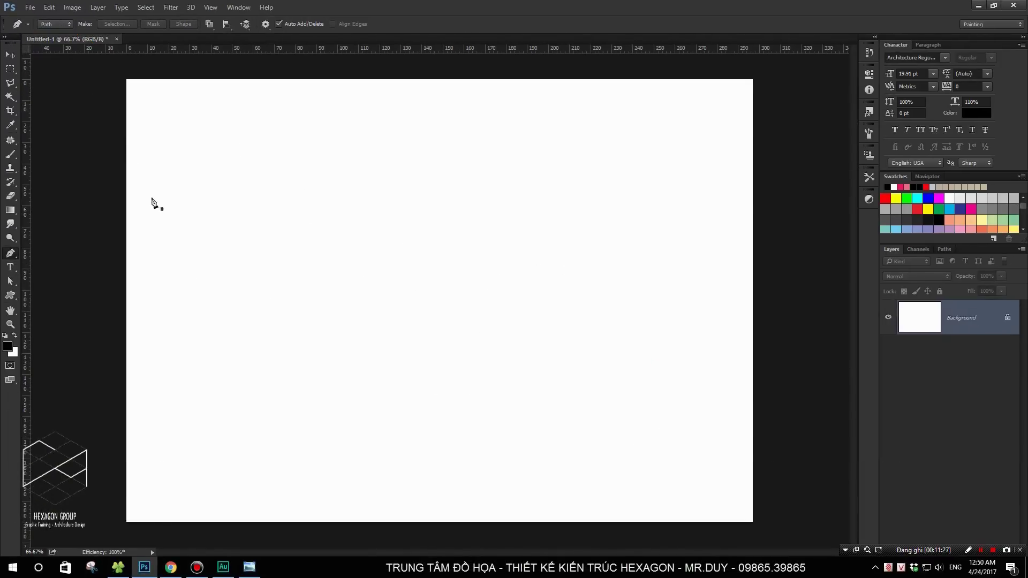
{"action": "left_click", "coordinate": [187, 240]}
{"action": "left_click", "coordinate": [221, 141]}
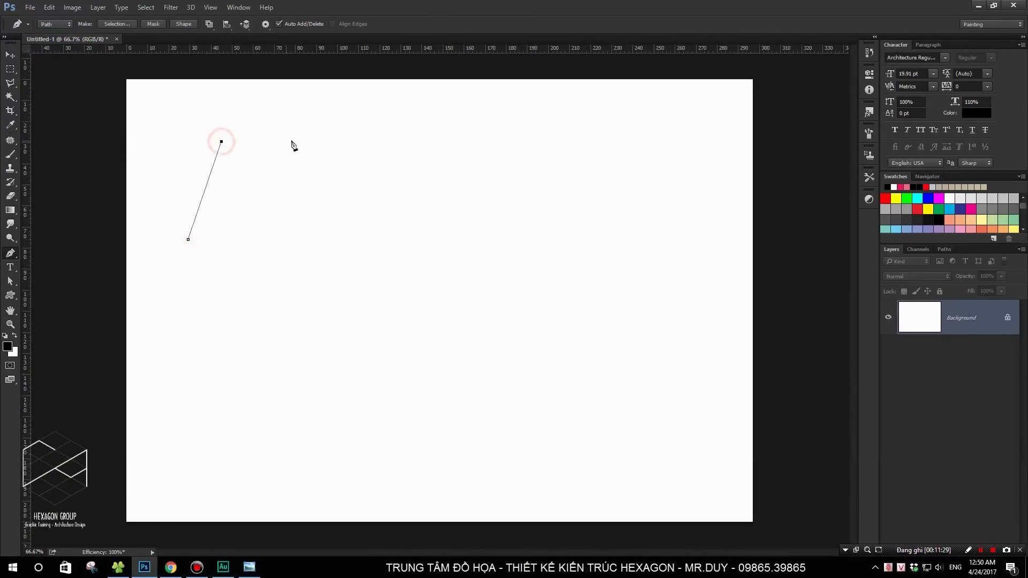
{"action": "left_click", "coordinate": [292, 140]}
{"action": "left_click", "coordinate": [313, 235]}
{"action": "left_click", "coordinate": [407, 238]}
{"action": "left_click", "coordinate": [411, 147]}
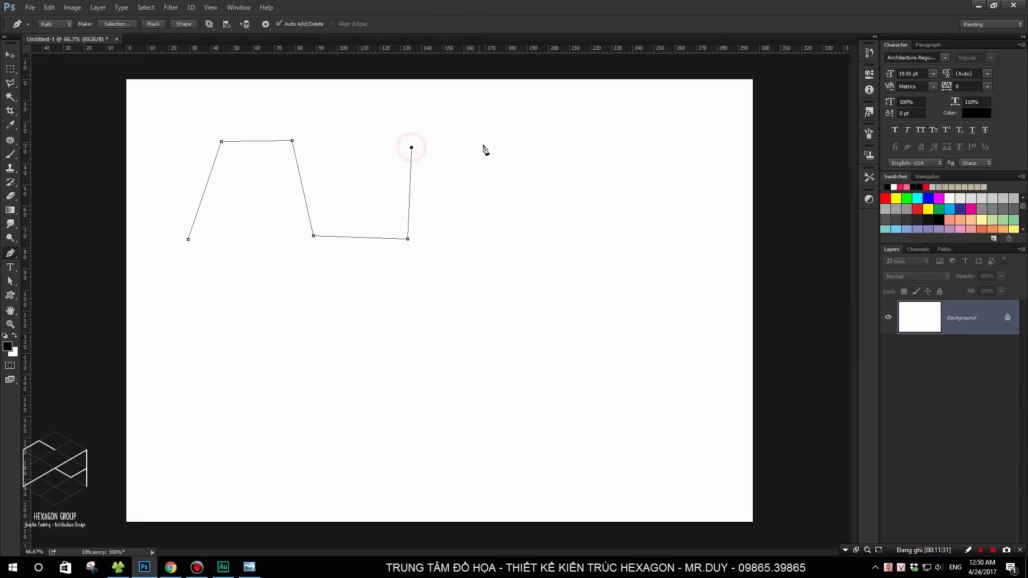
{"action": "left_click", "coordinate": [483, 145]}
{"action": "left_click", "coordinate": [511, 215]}
{"action": "left_click", "coordinate": [461, 259]}
{"action": "left_click", "coordinate": [545, 284]}
{"action": "left_click", "coordinate": [507, 342]}
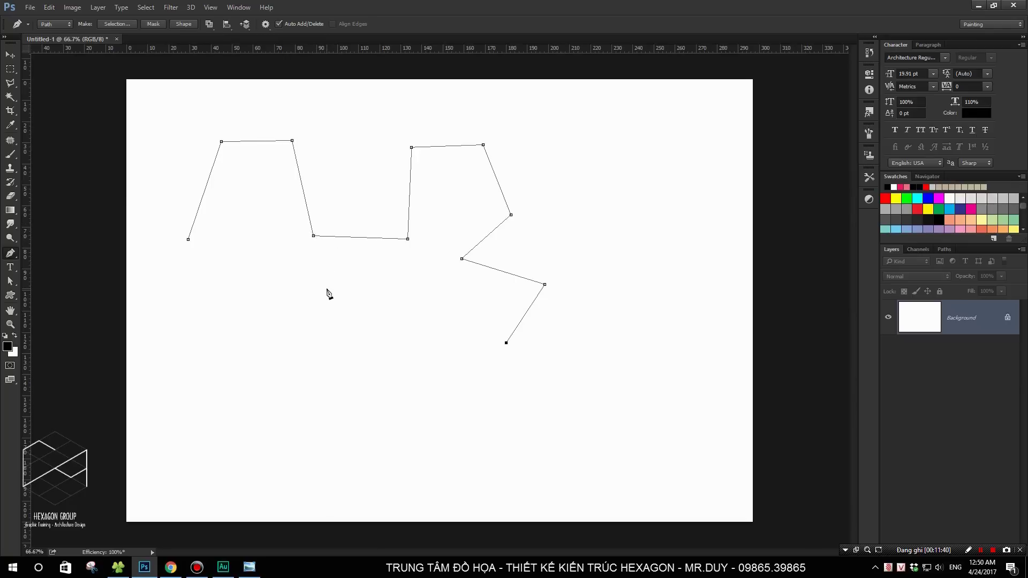
{"action": "left_click_drag", "start_coordinate": [167, 223], "coordinate": [207, 226]}
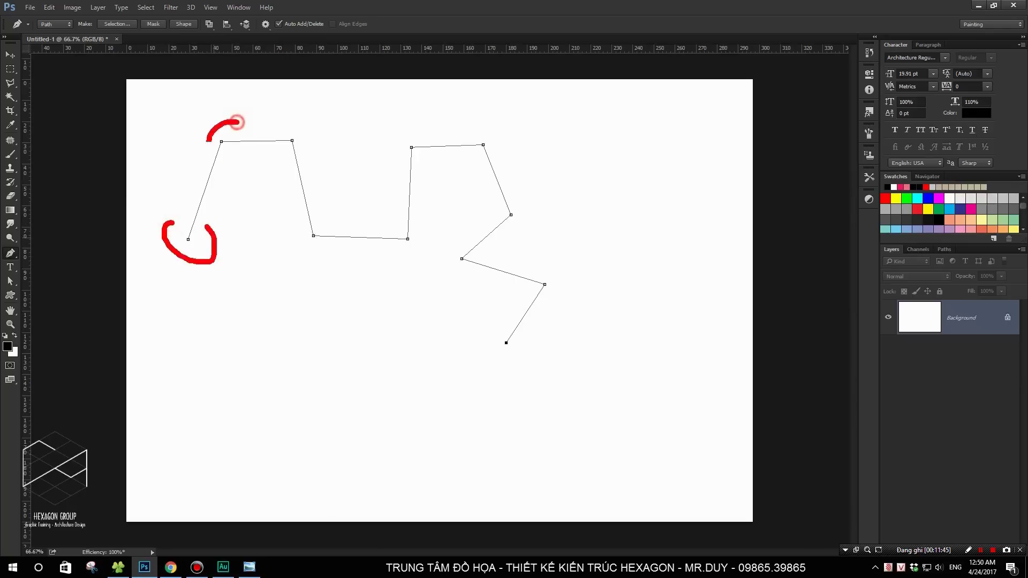
{"action": "left_click_drag", "start_coordinate": [236, 122], "coordinate": [289, 129]}
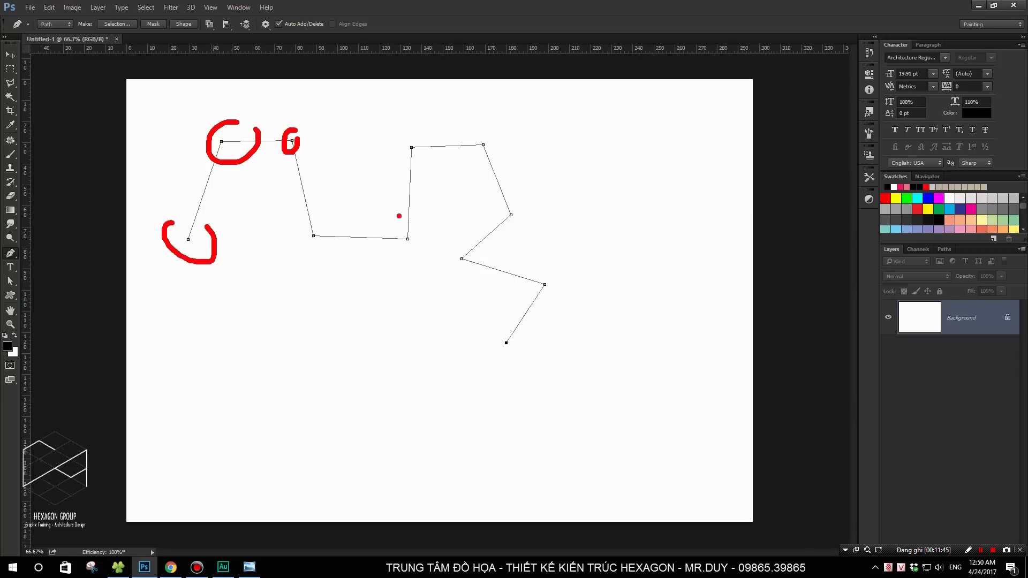
{"action": "key", "text": "Escape"}
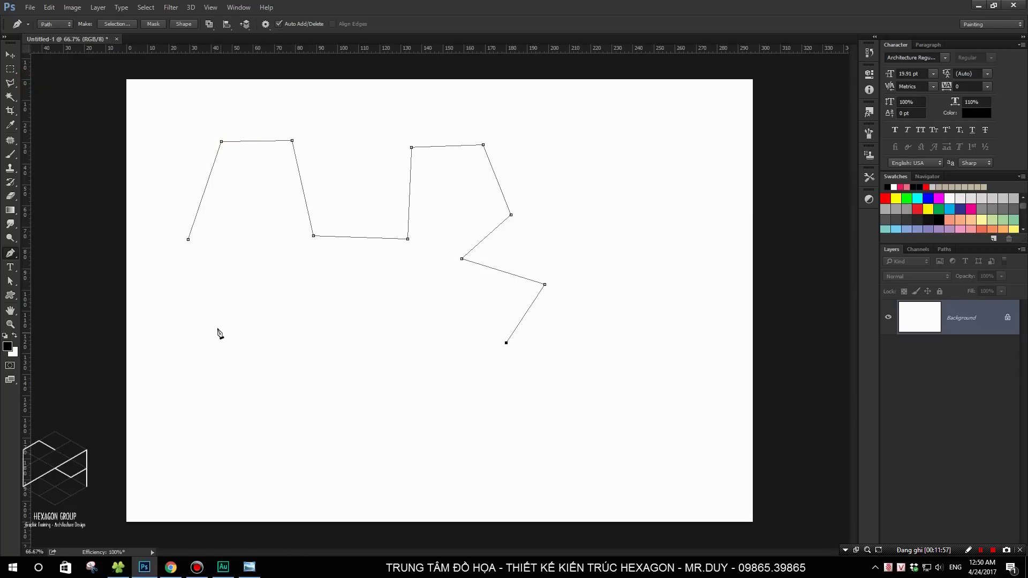
{"action": "left_click", "coordinate": [264, 288]}
{"action": "left_click", "coordinate": [199, 386]}
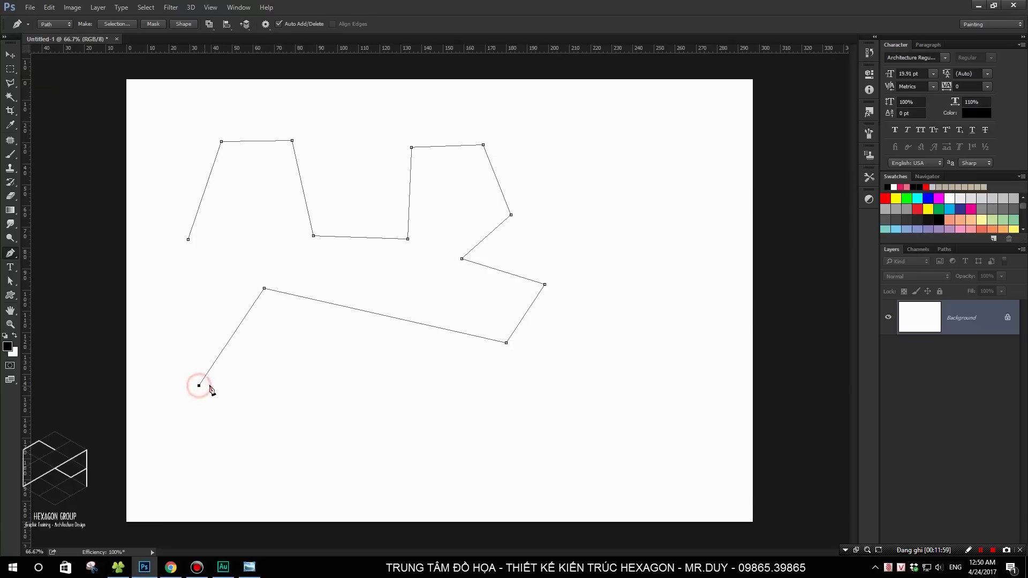
{"action": "left_click", "coordinate": [253, 351]}
{"action": "left_click", "coordinate": [279, 409]}
{"action": "left_click", "coordinate": [296, 354]}
{"action": "left_click_drag", "start_coordinate": [367, 458], "coordinate": [434, 459]}
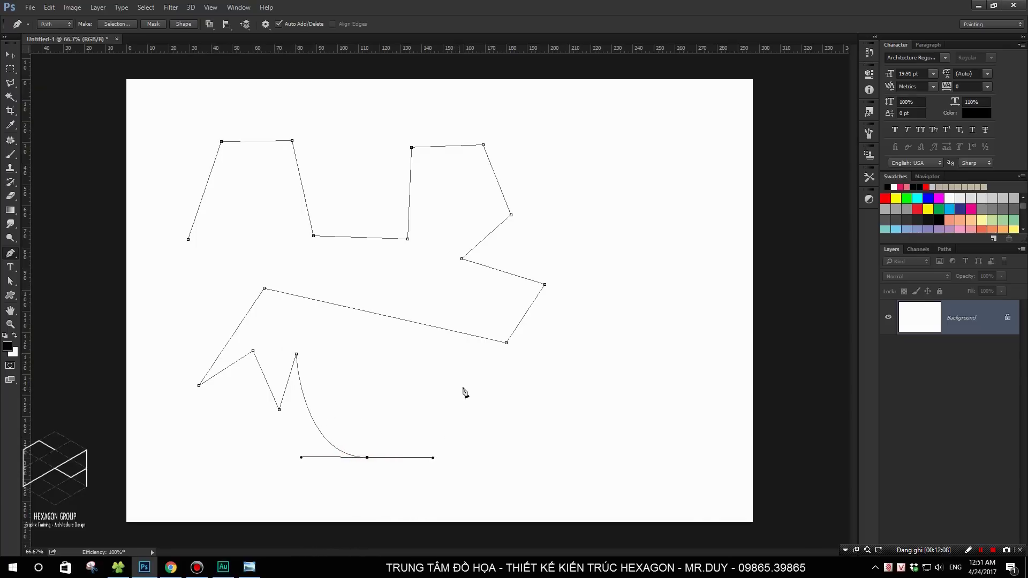
{"action": "left_click_drag", "start_coordinate": [477, 383], "coordinate": [529, 384]}
{"action": "left_click_drag", "start_coordinate": [563, 455], "coordinate": [628, 453]}
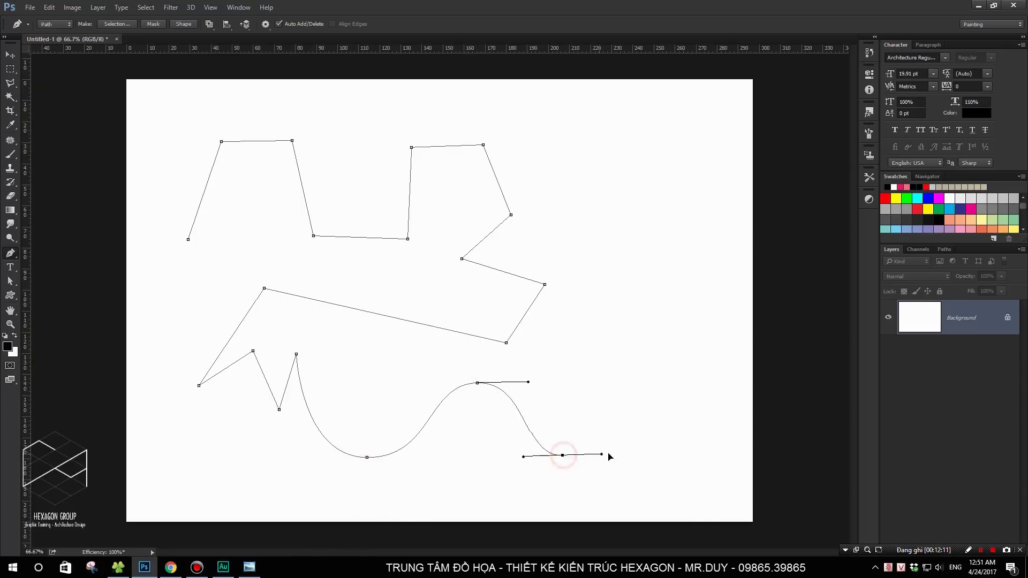
{"action": "left_click_drag", "start_coordinate": [634, 321], "coordinate": [626, 255]}
{"action": "left_click_drag", "start_coordinate": [560, 192], "coordinate": [552, 163]}
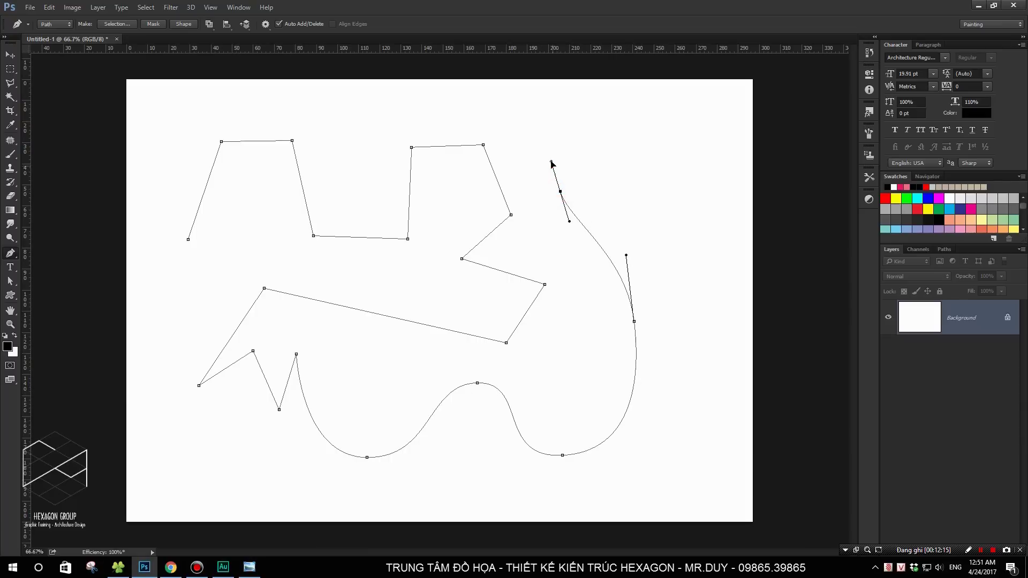
{"action": "left_click_drag", "start_coordinate": [588, 125], "coordinate": [634, 118]}
{"action": "left_click", "coordinate": [712, 125]}
{"action": "left_click", "coordinate": [713, 189]}
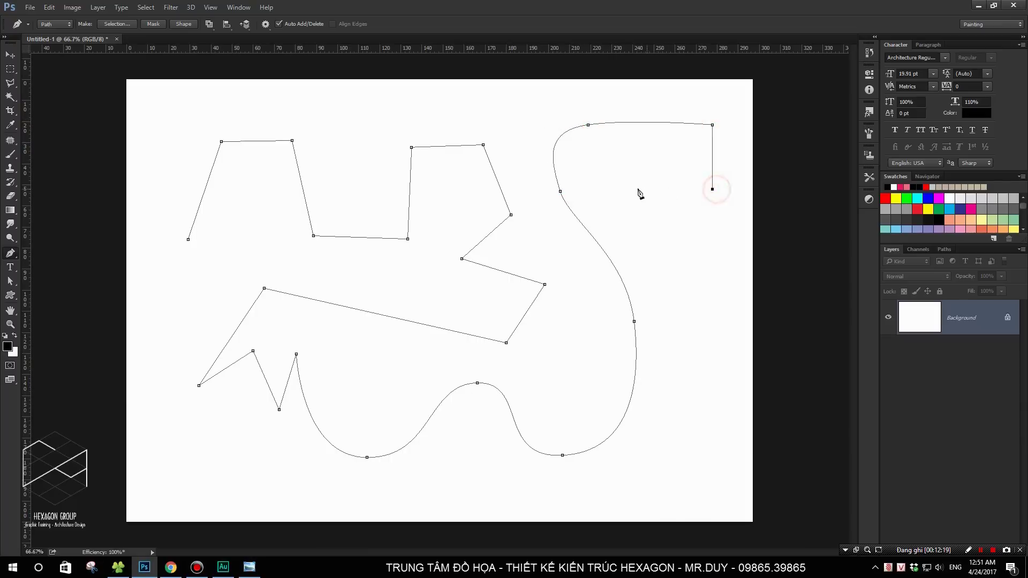
{"action": "left_click", "coordinate": [638, 189]}
{"action": "left_click", "coordinate": [637, 231]}
{"action": "left_click", "coordinate": [717, 232]}
{"action": "left_click", "coordinate": [716, 285]}
{"action": "left_click", "coordinate": [671, 286]}
{"action": "left_click", "coordinate": [671, 329]}
{"action": "left_click", "coordinate": [715, 329]}
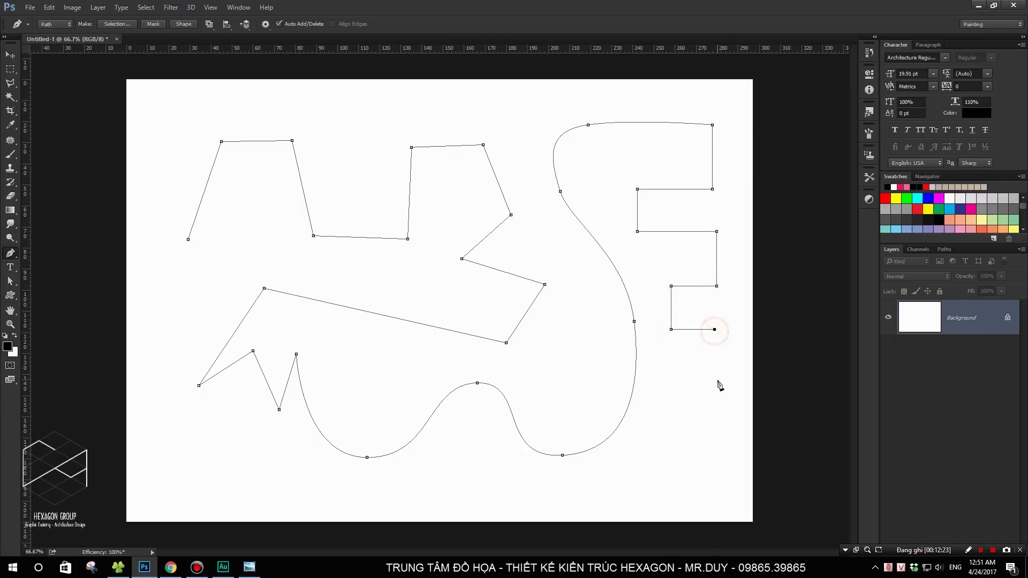
{"action": "left_click", "coordinate": [714, 381]}
{"action": "left_click", "coordinate": [681, 380]}
{"action": "left_click", "coordinate": [682, 498]}
{"action": "left_click", "coordinate": [482, 498]}
{"action": "left_click", "coordinate": [482, 474]}
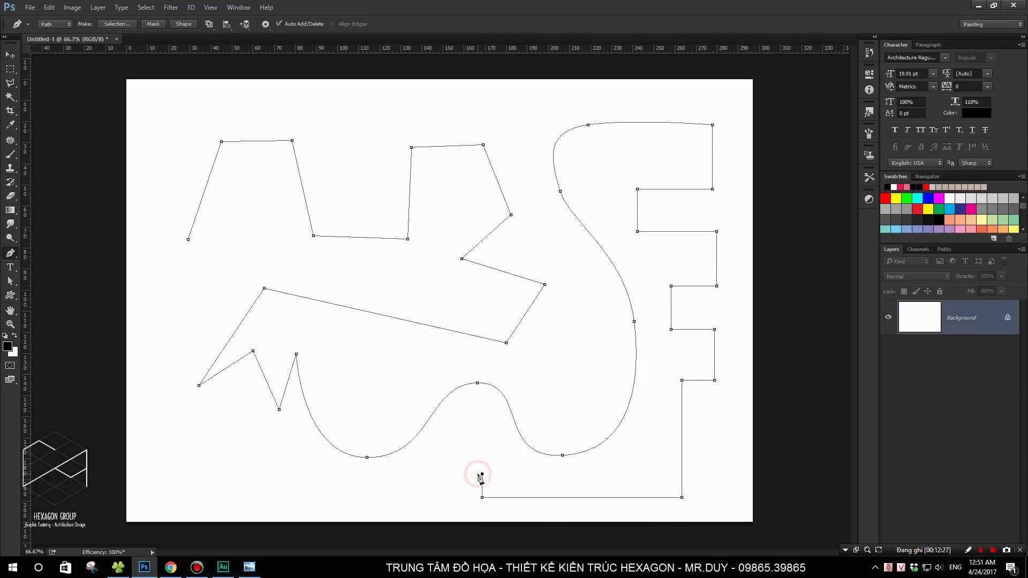
{"action": "left_click", "coordinate": [389, 474]}
{"action": "left_click", "coordinate": [390, 499]}
{"action": "left_click", "coordinate": [349, 500]}
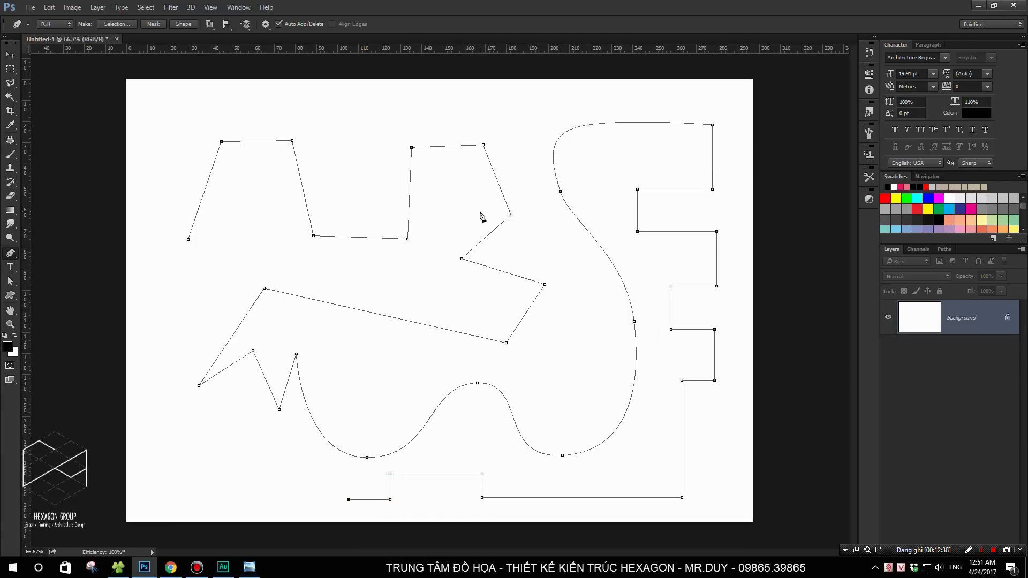
{"action": "key", "text": "Escape"}
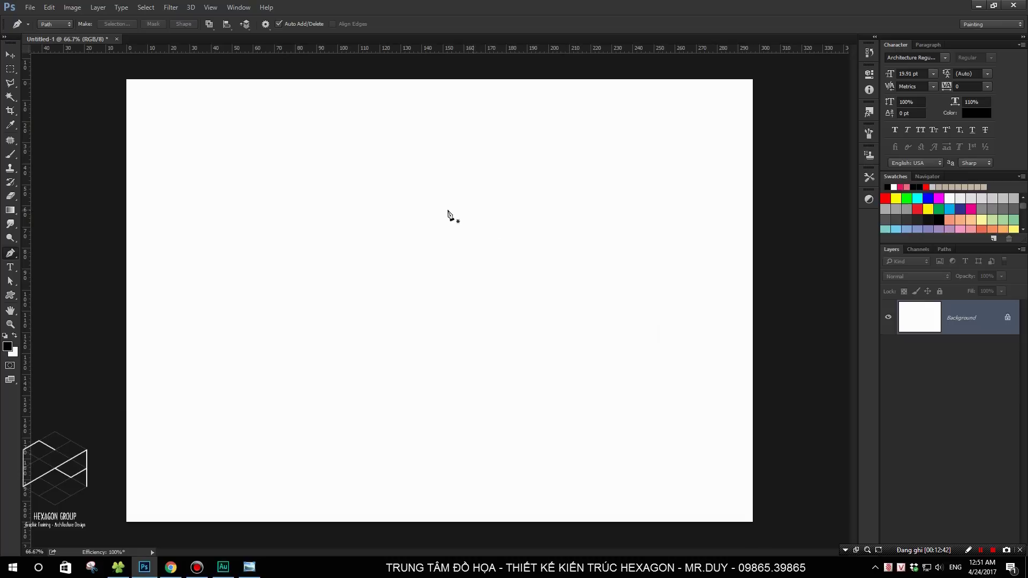
Step: Draw a new open path with three corner points and four smooth curved points
{"action": "left_click", "coordinate": [212, 153]}
{"action": "left_click", "coordinate": [287, 128]}
{"action": "left_click", "coordinate": [301, 230]}
{"action": "left_click_drag", "start_coordinate": [407, 199], "coordinate": [426, 178]}
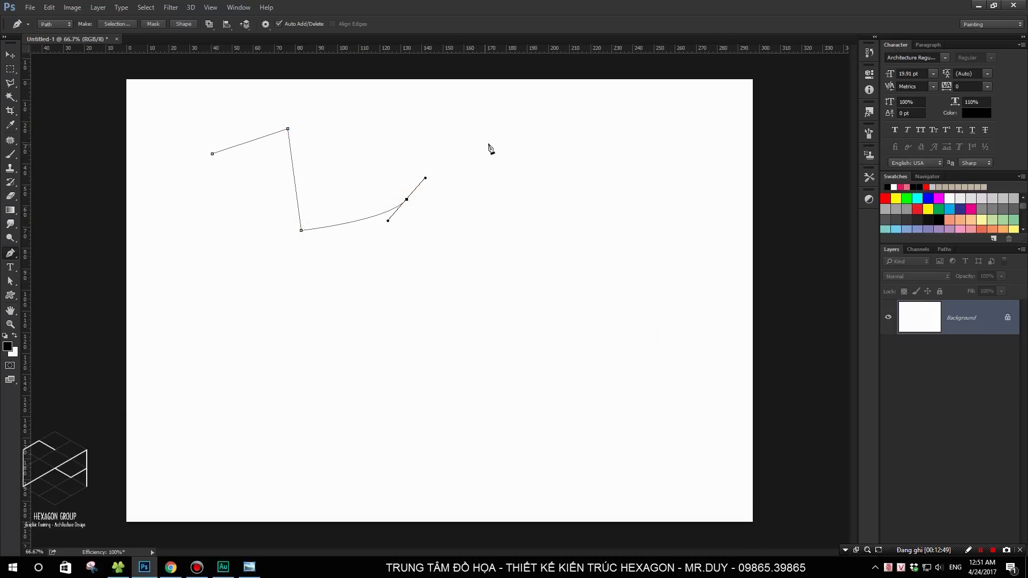
{"action": "left_click_drag", "start_coordinate": [495, 142], "coordinate": [548, 142]}
{"action": "left_click_drag", "start_coordinate": [617, 200], "coordinate": [642, 233]}
{"action": "left_click_drag", "start_coordinate": [643, 310], "coordinate": [633, 347]}
Step: Move the arc's anchors, raising the top point and lowering the middle one
{"action": "left_click_drag", "start_coordinate": [619, 200], "coordinate": [622, 187]}
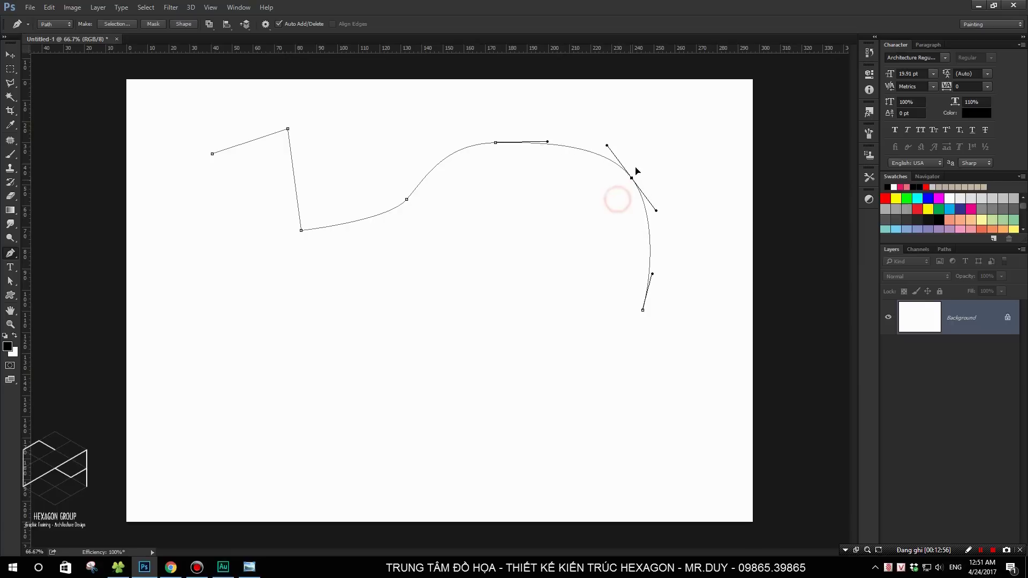
{"action": "left_click", "coordinate": [496, 144], "text": "ctrl"}
{"action": "left_click_drag", "start_coordinate": [495, 144], "coordinate": [497, 127]}
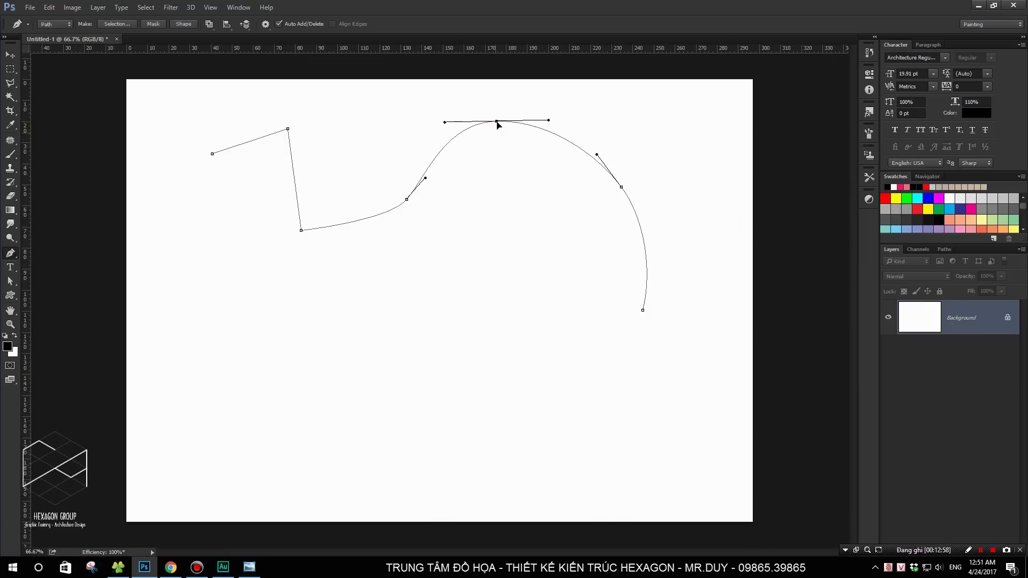
{"action": "left_click_drag", "start_coordinate": [407, 199], "coordinate": [398, 202]}
{"action": "left_click_drag", "start_coordinate": [301, 230], "coordinate": [272, 233]}
{"action": "left_click_drag", "start_coordinate": [397, 201], "coordinate": [396, 222]}
Step: Pull up the top anchor and angle its direction handles to reshape the arc
{"action": "left_click", "coordinate": [497, 127], "text": "ctrl"}
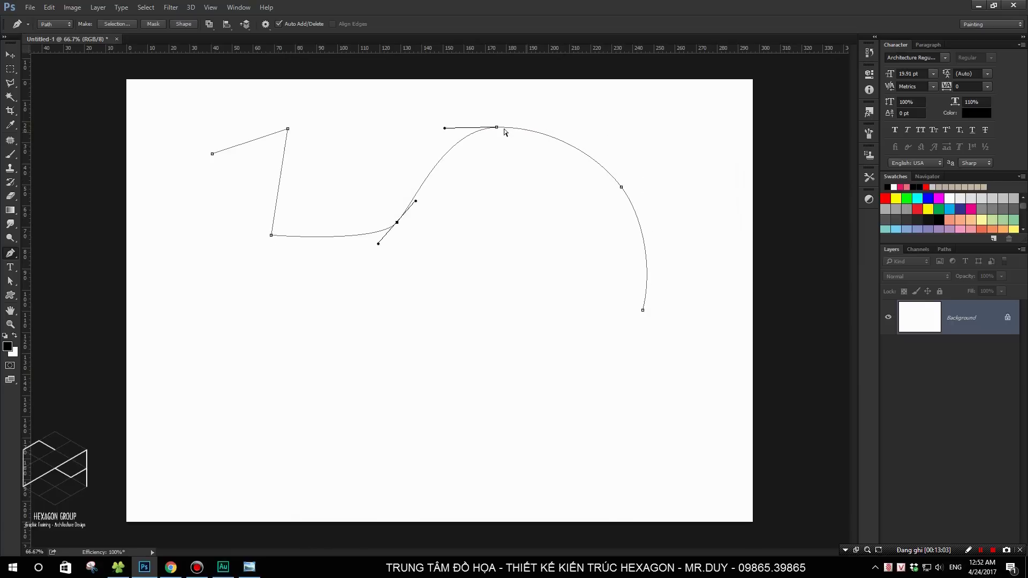
{"action": "mouse_move", "coordinate": [497, 128]}
{"action": "left_mouse_down"}
{"action": "mouse_move", "coordinate": [504, 137]}
{"action": "mouse_move", "coordinate": [501, 123]}
{"action": "left_mouse_up"}
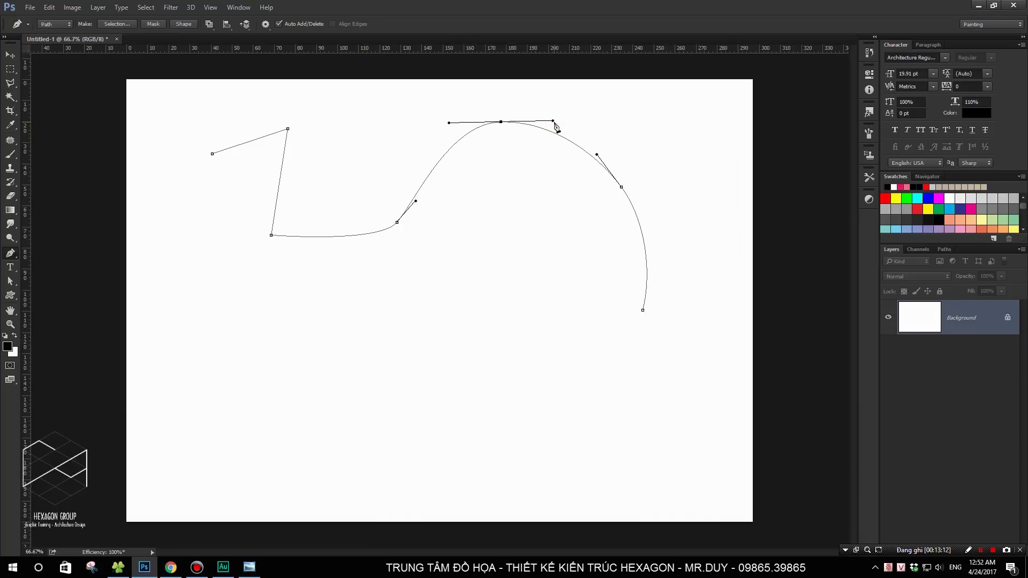
{"action": "mouse_move", "coordinate": [554, 122]}
{"action": "left_mouse_down"}
{"action": "mouse_move", "coordinate": [539, 112]}
{"action": "mouse_move", "coordinate": [553, 119]}
{"action": "left_mouse_up"}
{"action": "left_click_drag", "start_coordinate": [597, 156], "coordinate": [544, 113]}
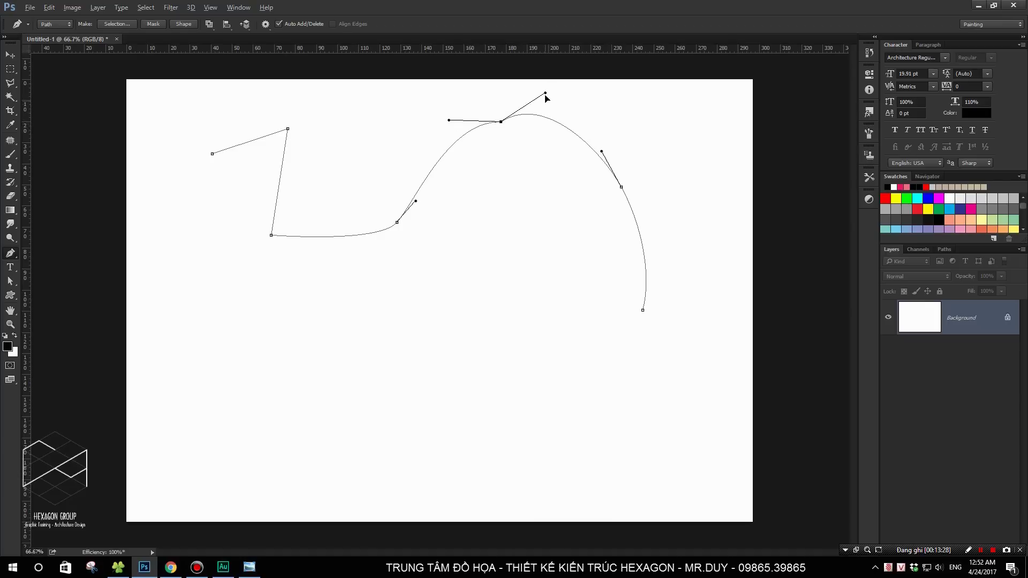
{"action": "mouse_move", "coordinate": [448, 120]}
{"action": "left_mouse_down"}
{"action": "mouse_move", "coordinate": [451, 98]}
{"action": "mouse_move", "coordinate": [444, 134]}
{"action": "mouse_move", "coordinate": [502, 134]}
{"action": "mouse_move", "coordinate": [501, 142]}
{"action": "left_mouse_up"}
{"action": "key", "text": "ctrl+alt+z"}
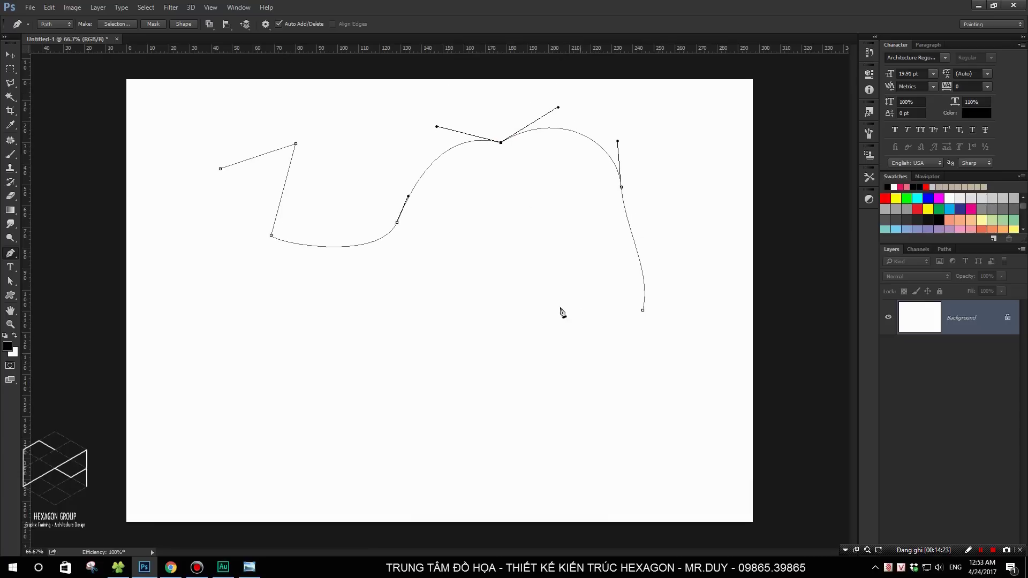
Step: Extend the path from its bottom end with a series of zigzag corner points
{"action": "left_click", "coordinate": [538, 260]}
{"action": "left_click", "coordinate": [438, 260]}
{"action": "left_click", "coordinate": [319, 315]}
{"action": "left_click", "coordinate": [345, 357]}
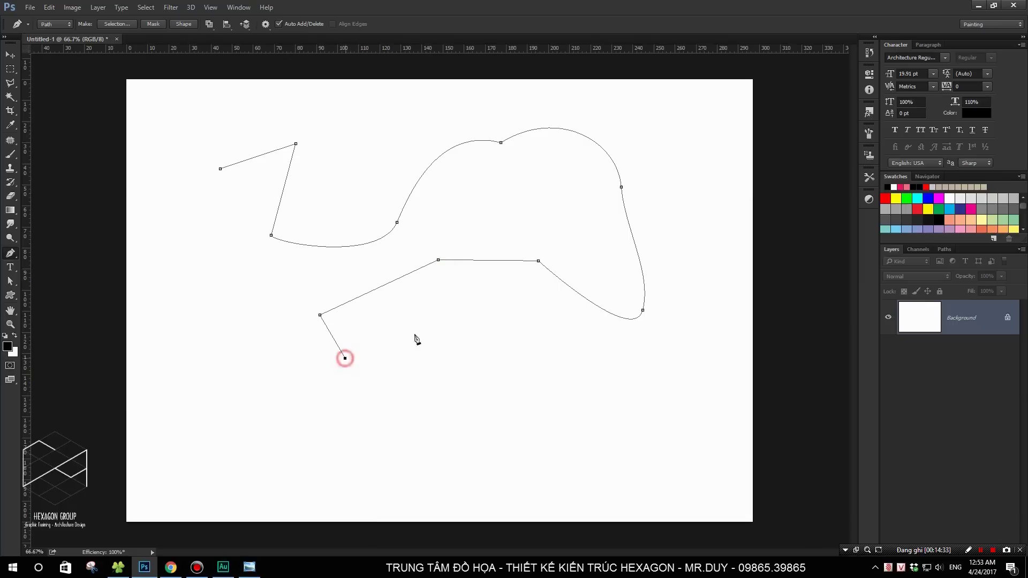
{"action": "left_click", "coordinate": [448, 309]}
{"action": "left_click", "coordinate": [499, 350]}
{"action": "left_click", "coordinate": [488, 429]}
Step: Continue the zigzag to the lower left and up, then nudge the lower anchors
{"action": "left_click", "coordinate": [384, 394]}
{"action": "left_click", "coordinate": [358, 448]}
{"action": "left_click", "coordinate": [252, 419]}
{"action": "left_click", "coordinate": [211, 285]}
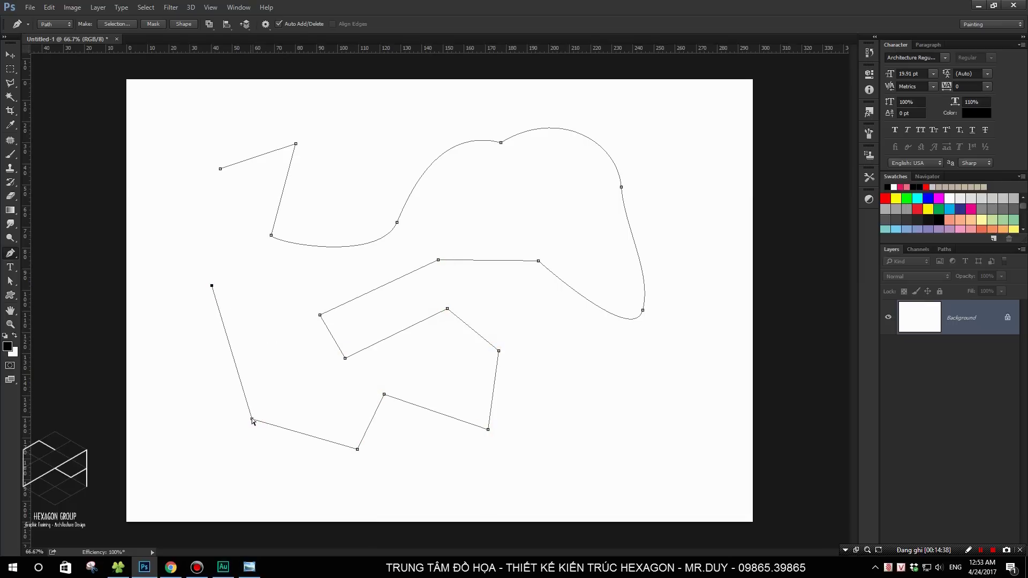
{"action": "mouse_move", "coordinate": [252, 420]}
{"action": "left_mouse_down"}
{"action": "mouse_move", "coordinate": [264, 402]}
{"action": "mouse_move", "coordinate": [237, 422]}
{"action": "mouse_move", "coordinate": [289, 448]}
{"action": "left_mouse_up"}
{"action": "left_click_drag", "start_coordinate": [373, 432], "coordinate": [359, 439]}
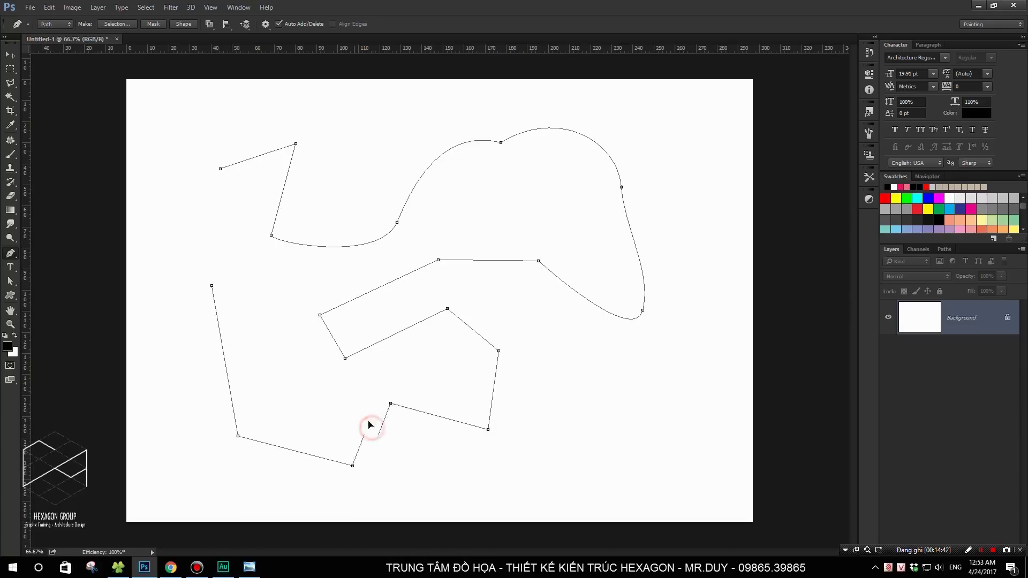
{"action": "left_click_drag", "start_coordinate": [444, 420], "coordinate": [440, 420]}
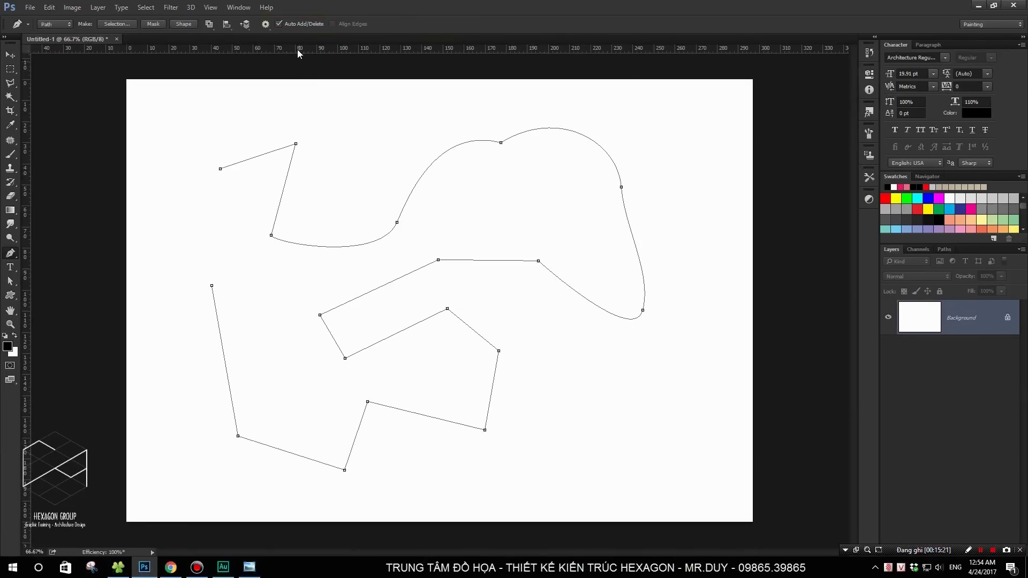
Step: Add three anchors on the straight segment, lower curve and upper curve
{"action": "left_click", "coordinate": [284, 188]}
{"action": "left_click", "coordinate": [327, 247]}
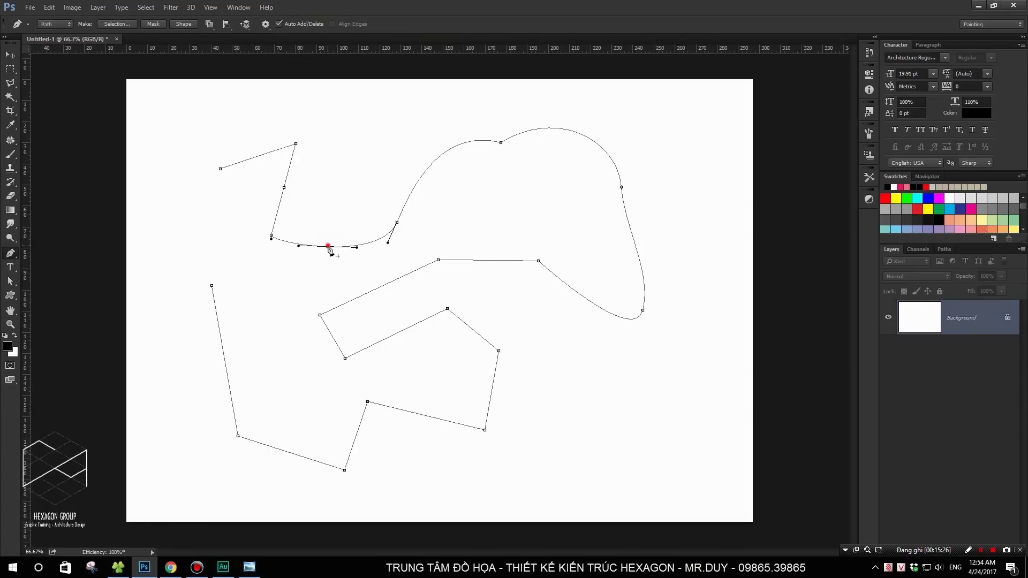
{"action": "left_click", "coordinate": [429, 166]}
Step: Delete two anchors from the upper and right curves and close the path
{"action": "left_click", "coordinate": [501, 143]}
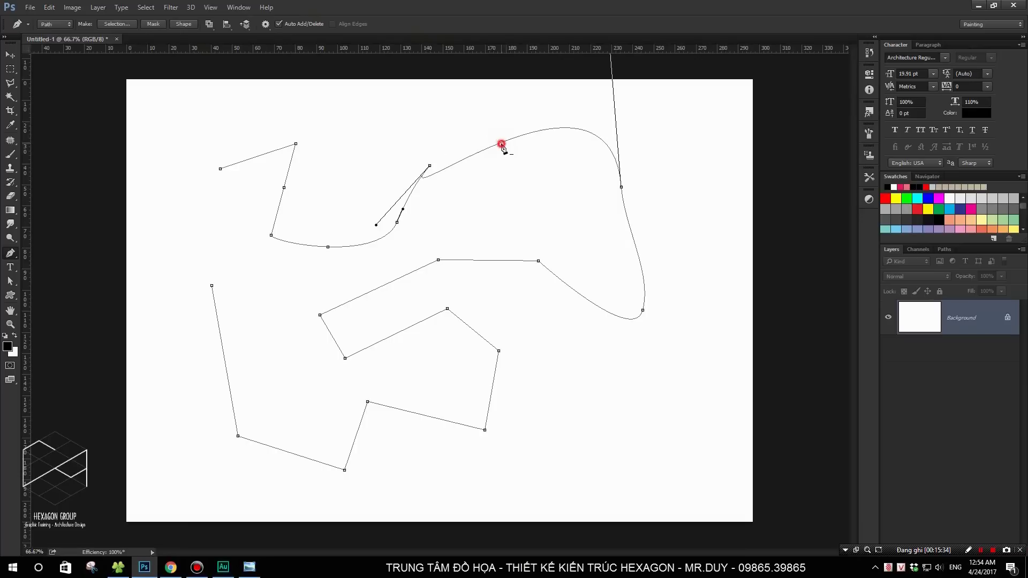
{"action": "left_click", "coordinate": [621, 187]}
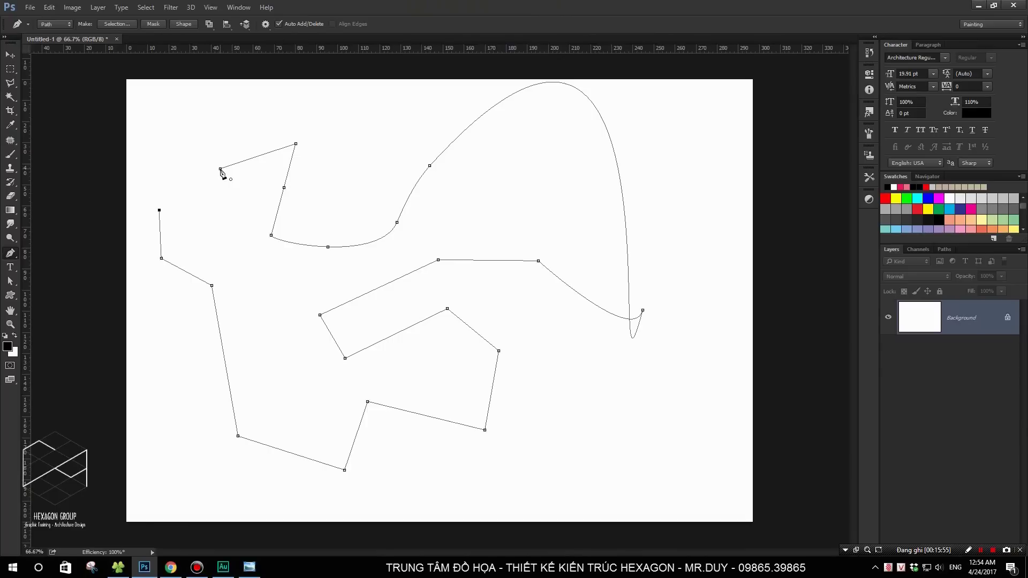
{"action": "left_click", "coordinate": [220, 169]}
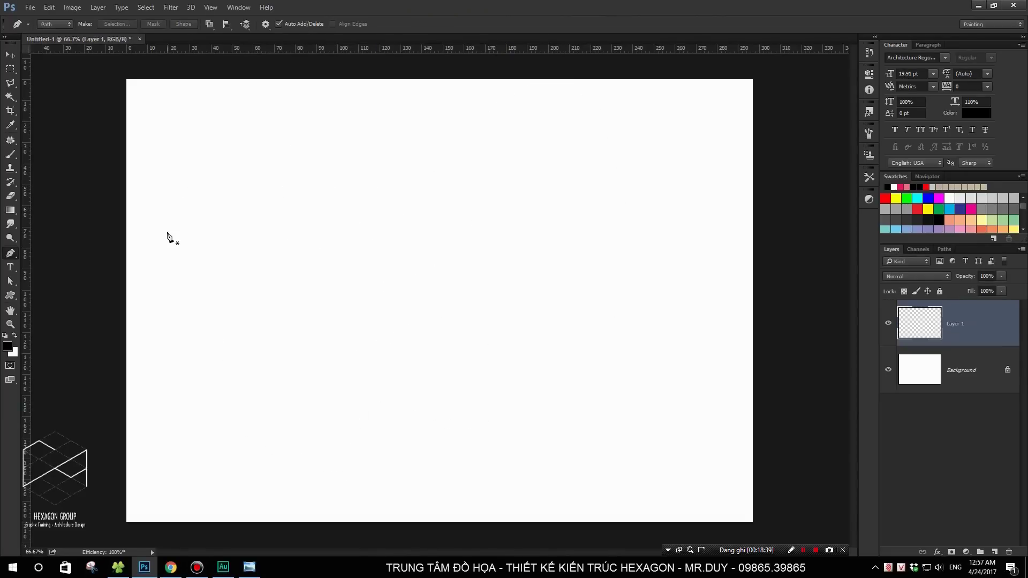
Step: Draw an eleven-point zigzag path across the canvas on Layer 1
{"action": "left_click", "coordinate": [167, 232]}
{"action": "left_click", "coordinate": [230, 130]}
{"action": "left_click", "coordinate": [276, 203]}
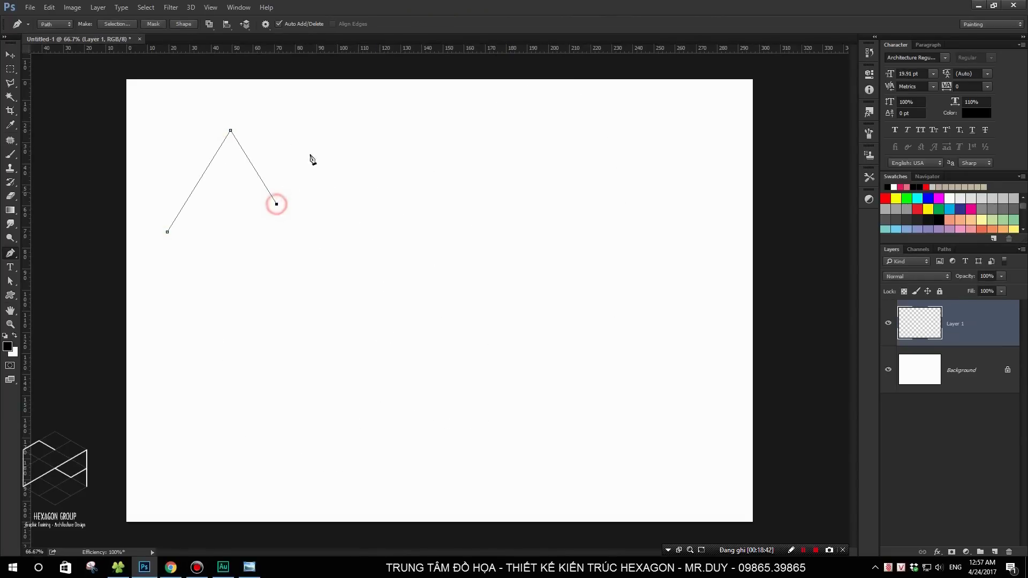
{"action": "left_click", "coordinate": [321, 134]}
{"action": "left_click", "coordinate": [366, 203]}
{"action": "left_click", "coordinate": [405, 140]}
{"action": "left_click", "coordinate": [446, 216]}
{"action": "left_click", "coordinate": [500, 152]}
{"action": "left_click", "coordinate": [531, 234]}
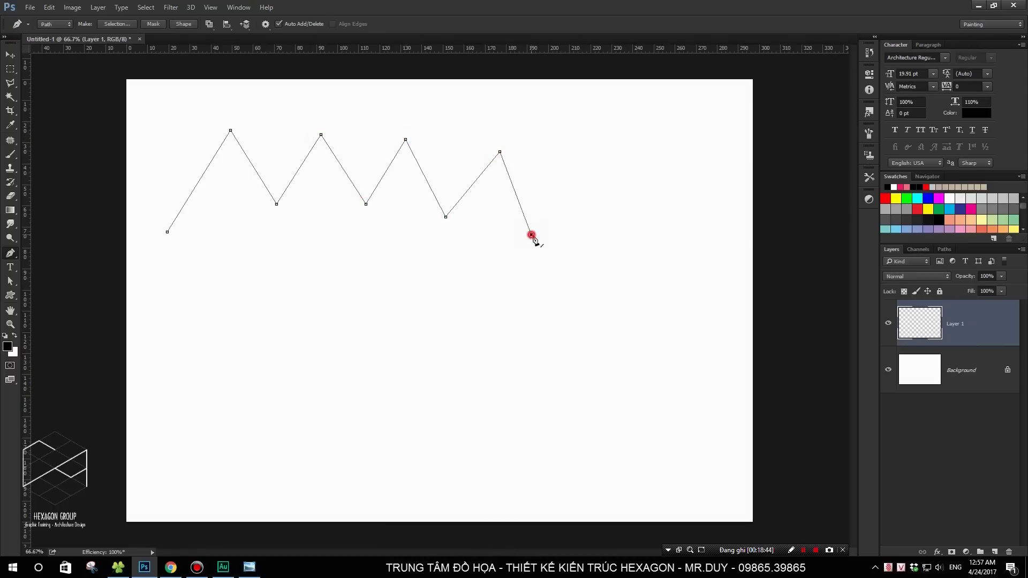
{"action": "left_click", "coordinate": [609, 176]}
{"action": "left_click", "coordinate": [633, 264]}
Step: Add three curved anchors below the zigzag, then undo them
{"action": "left_click_drag", "start_coordinate": [449, 355], "coordinate": [348, 354]}
{"action": "left_click_drag", "start_coordinate": [312, 299], "coordinate": [279, 261]}
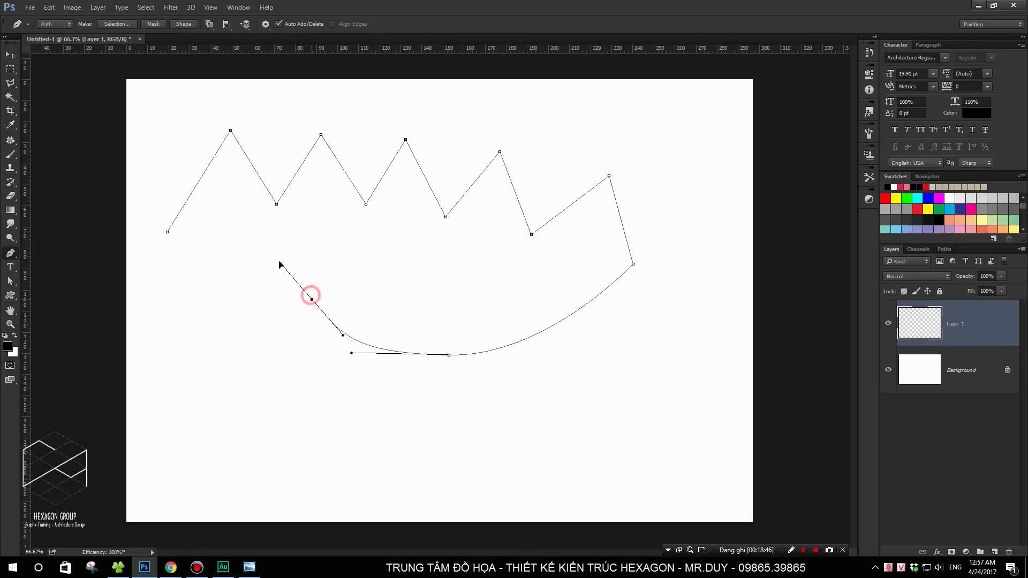
{"action": "left_click_drag", "start_coordinate": [202, 278], "coordinate": [169, 278]}
{"action": "key", "text": "ctrl+alt+z"}
{"action": "key", "text": "ctrl+alt+z"}
{"action": "key", "text": "ctrl+alt+z"}
{"action": "key", "text": "ctrl+alt+z"}
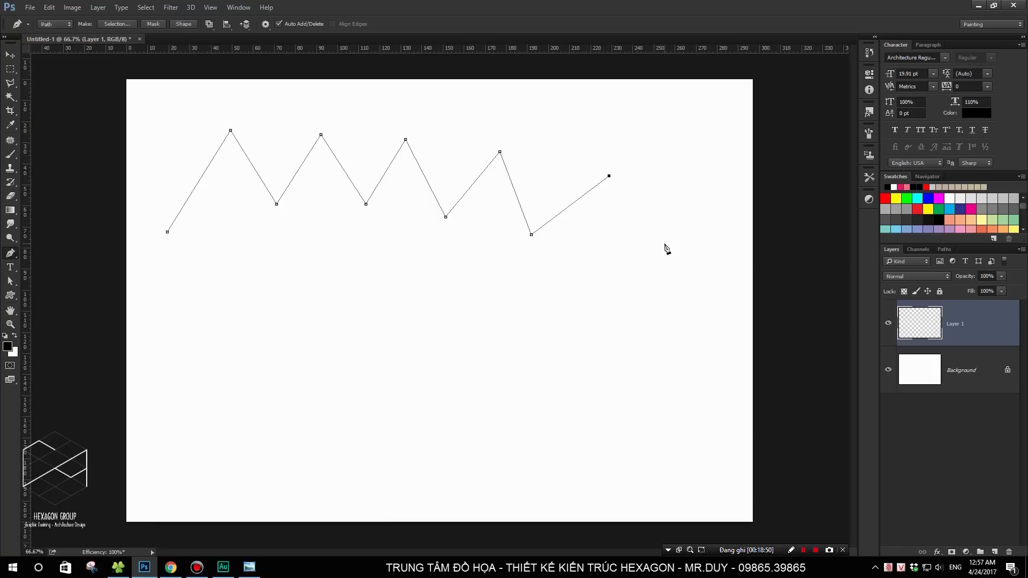
Step: Extend the path with eight more points down the right side and along the bottom
{"action": "left_click", "coordinate": [666, 246]}
{"action": "left_click", "coordinate": [666, 306]}
{"action": "left_click", "coordinate": [513, 315]}
{"action": "left_click", "coordinate": [350, 302]}
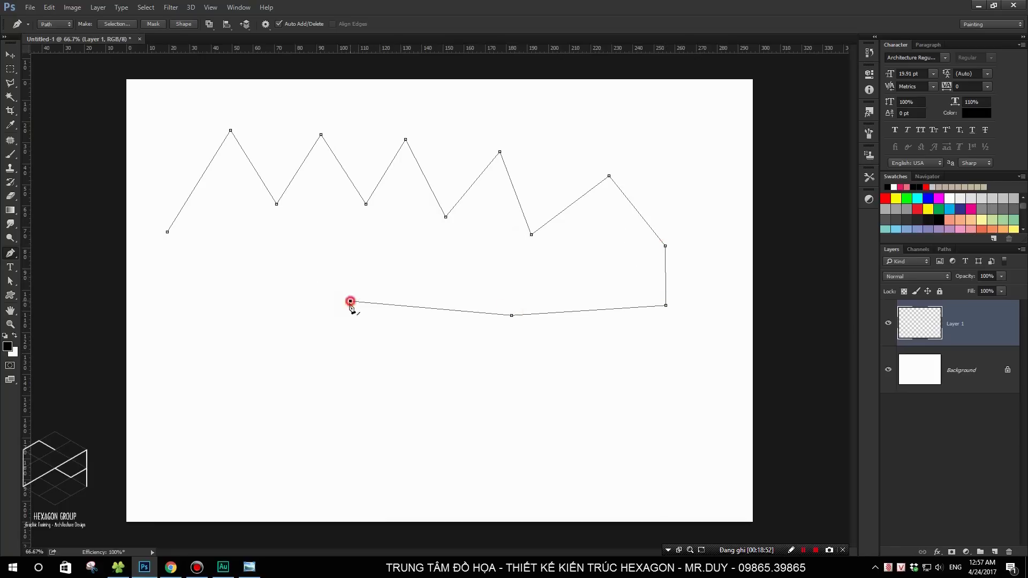
{"action": "left_click", "coordinate": [334, 371]}
{"action": "left_click", "coordinate": [453, 410]}
{"action": "left_click", "coordinate": [614, 364]}
{"action": "left_click", "coordinate": [705, 251]}
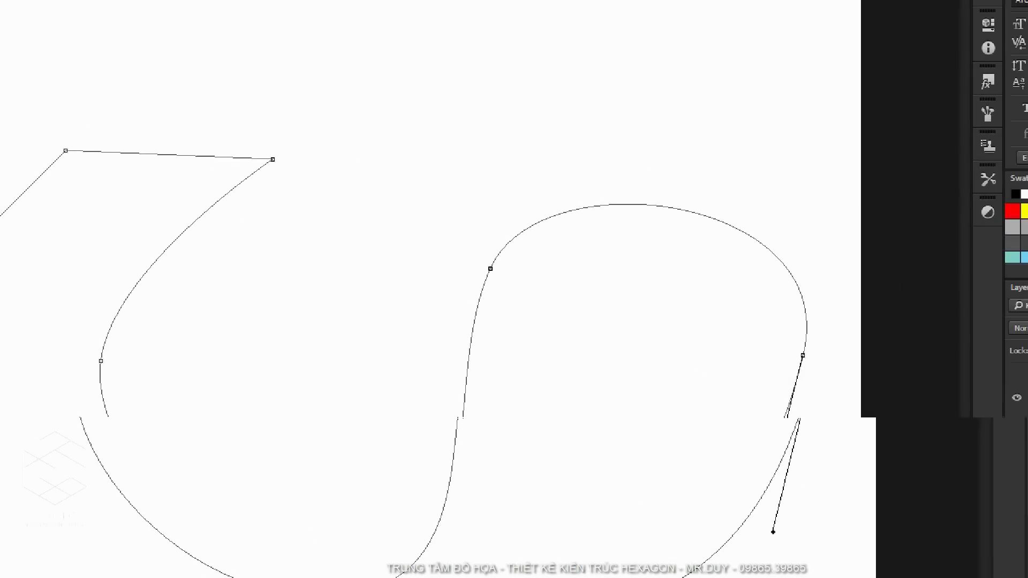
Step: Adjust the path's handles and convert the right and left smooth anchors into sharp corners
{"action": "left_click_drag", "start_coordinate": [560, 226], "coordinate": [552, 267]}
{"action": "left_click_drag", "start_coordinate": [513, 314], "coordinate": [531, 232]}
{"action": "left_click", "coordinate": [512, 294]}
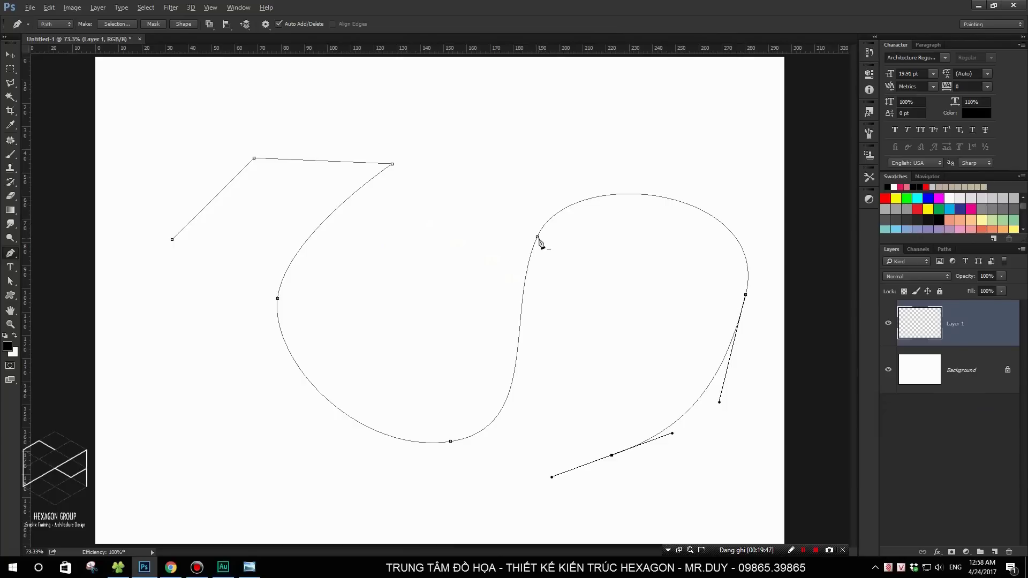
{"action": "left_click", "coordinate": [537, 238], "text": "alt"}
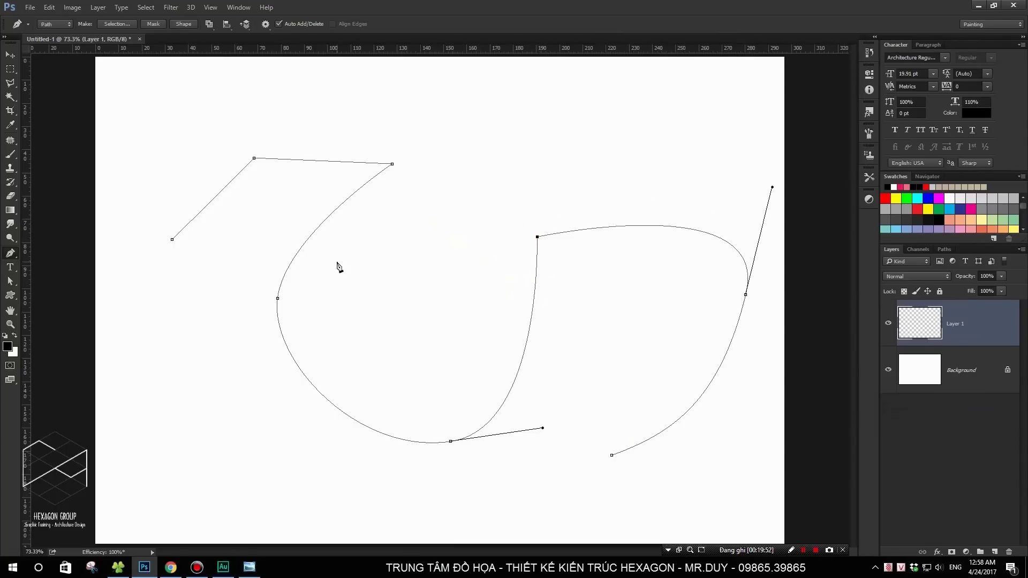
{"action": "left_click", "coordinate": [277, 298], "text": "alt"}
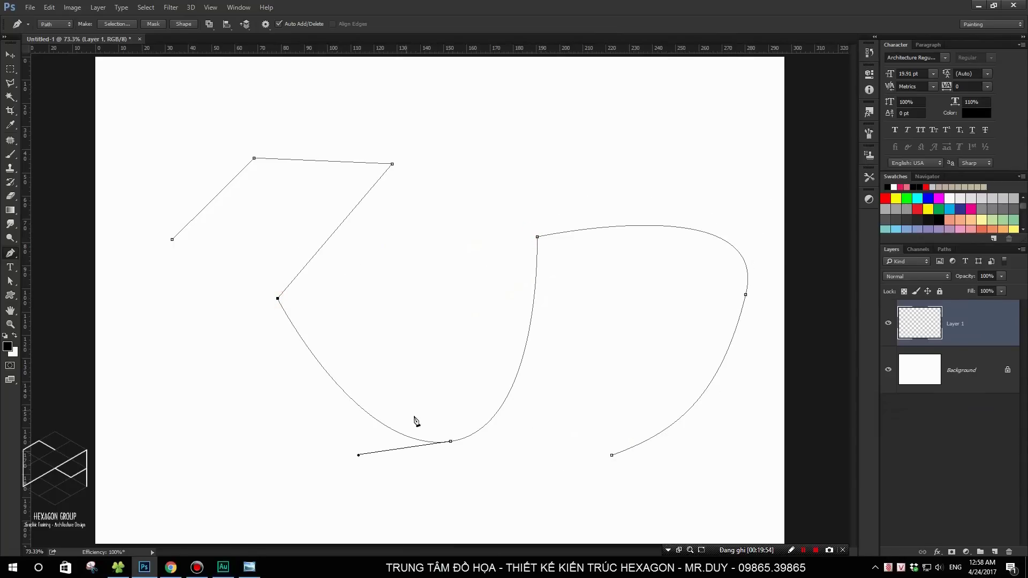
Step: Make the bottom anchor a sharp corner and pull handles from the upper anchor to smooth it
{"action": "left_click", "coordinate": [450, 441], "text": "alt"}
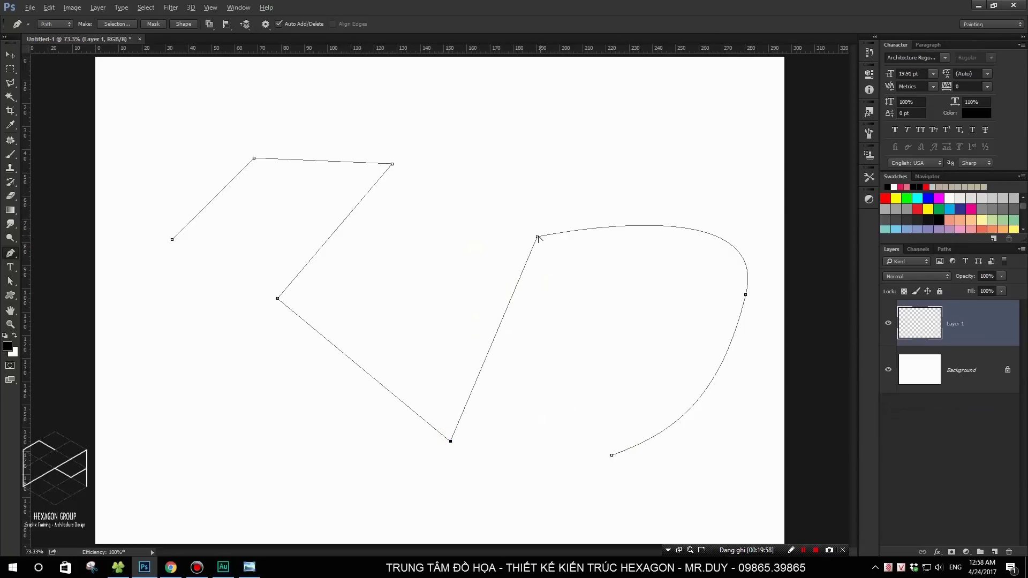
{"action": "left_click_drag", "start_coordinate": [537, 237], "coordinate": [599, 187]}
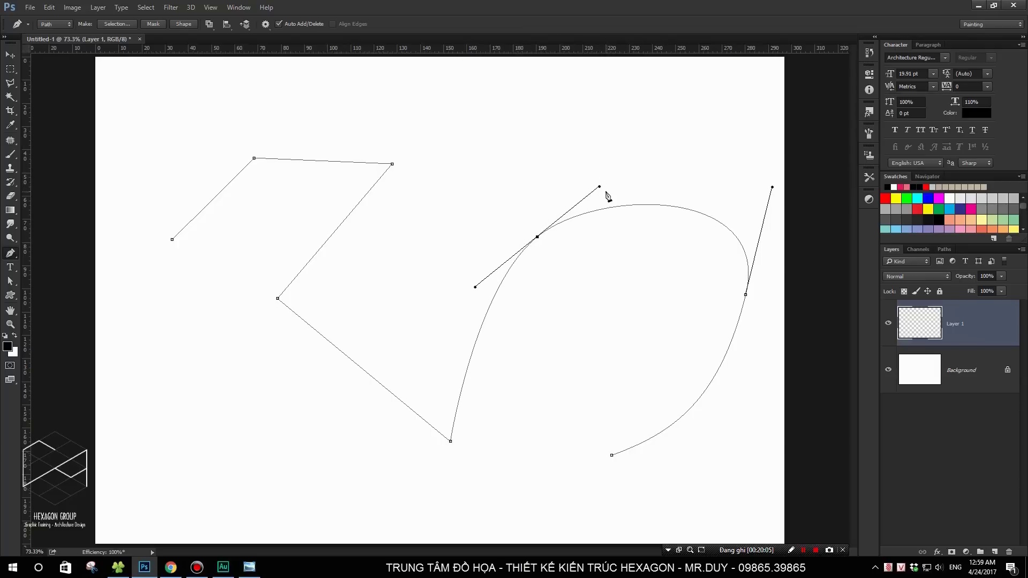
{"action": "left_click_drag", "start_coordinate": [599, 187], "coordinate": [599, 198]}
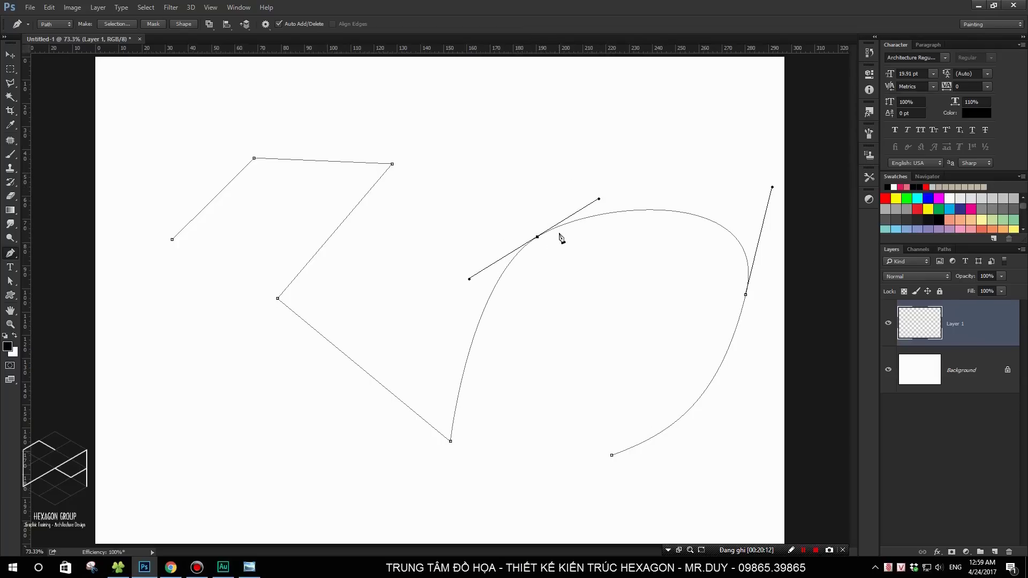
Step: Select the Freeform Pen Tool from the pen variants flyout
{"action": "right_click", "coordinate": [12, 254]}
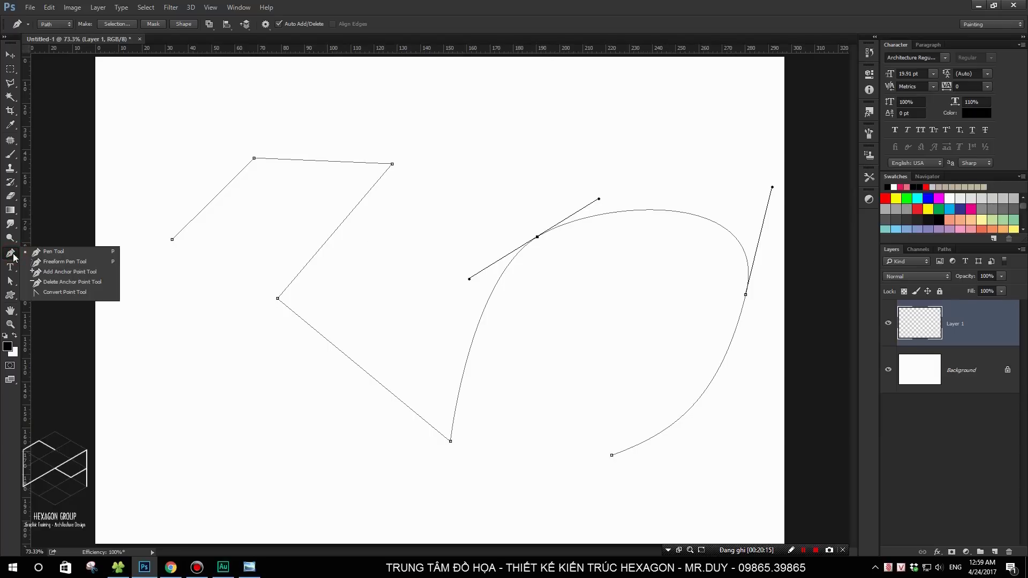
{"action": "left_click_drag", "start_coordinate": [6, 297], "coordinate": [43, 297]}
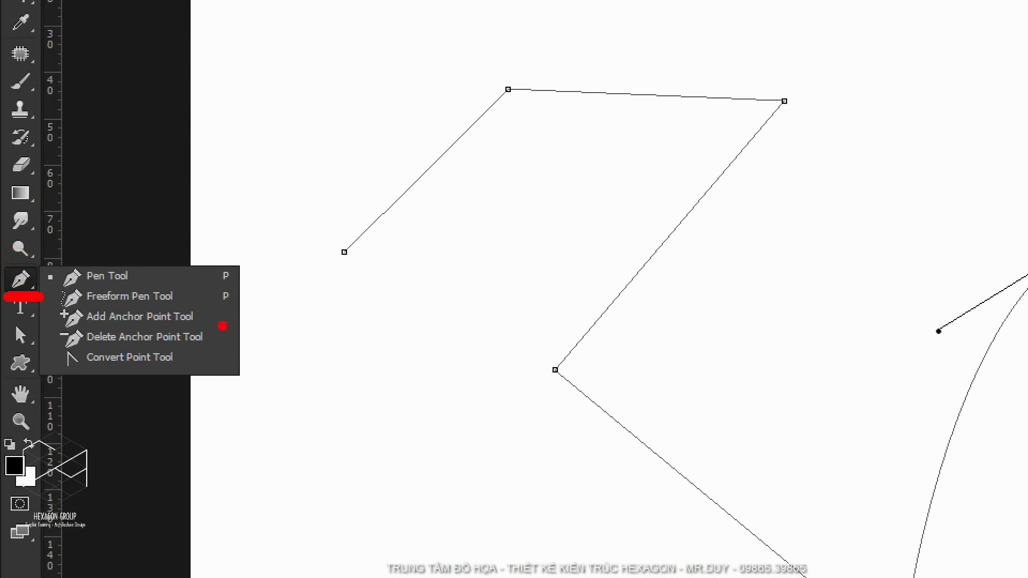
{"action": "left_click_drag", "start_coordinate": [262, 244], "coordinate": [255, 383]}
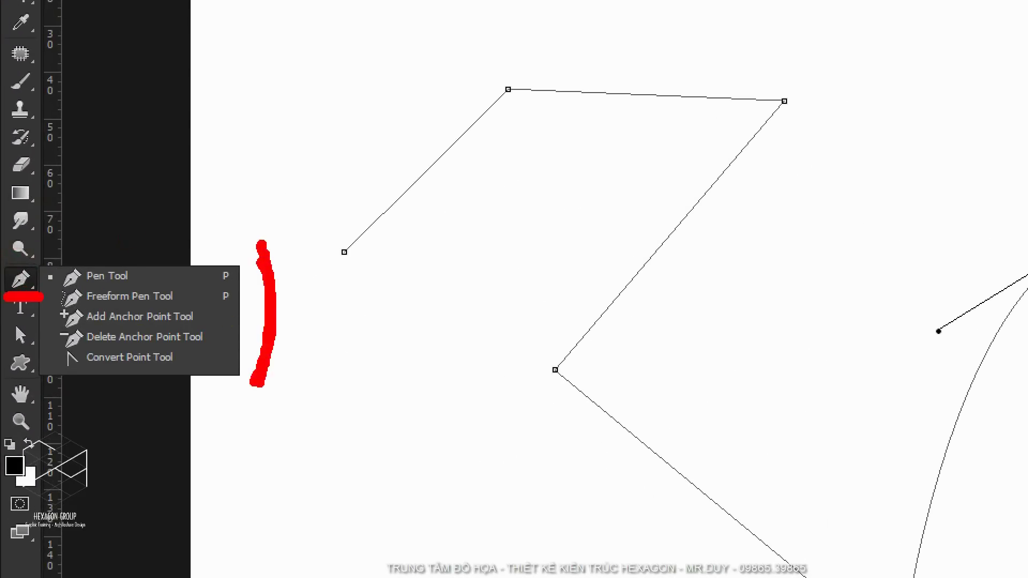
{"action": "left_click", "coordinate": [253, 341]}
{"action": "mouse_move", "coordinate": [166, 276]}
{"action": "left_mouse_down"}
{"action": "mouse_move", "coordinate": [191, 274]}
{"action": "mouse_move", "coordinate": [202, 298]}
{"action": "left_mouse_up"}
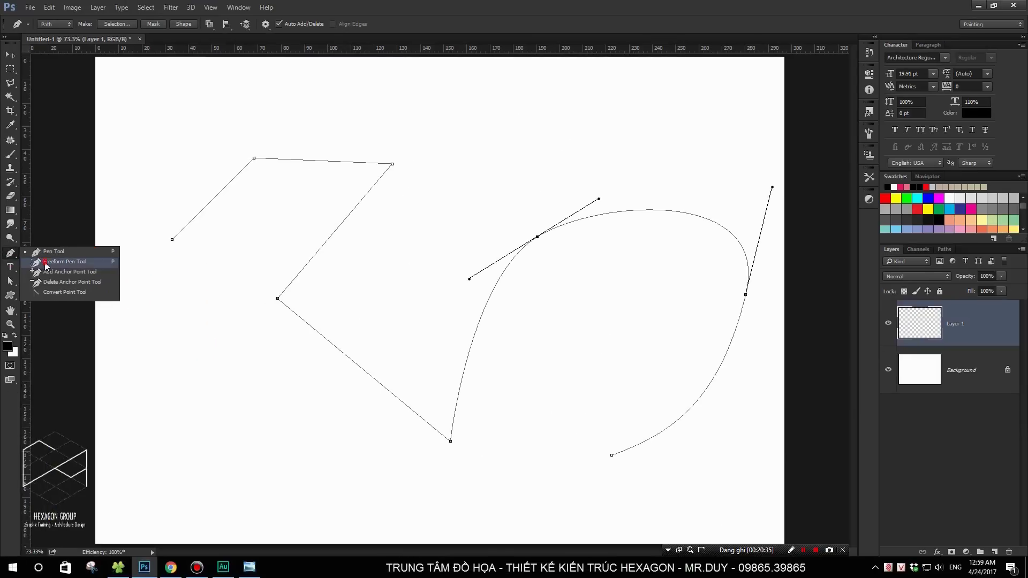
Step: Sketch a freehand path at the left of the canvas with the Freeform Pen
{"action": "left_click", "coordinate": [45, 262]}
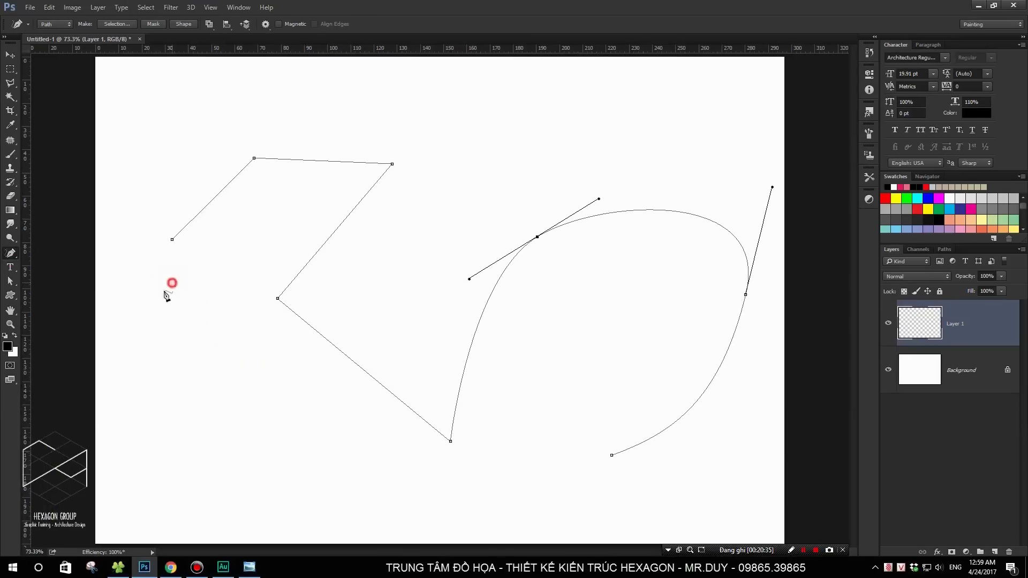
{"action": "mouse_move", "coordinate": [172, 283]}
{"action": "left_mouse_down"}
{"action": "mouse_move", "coordinate": [201, 266]}
{"action": "mouse_move", "coordinate": [172, 284]}
{"action": "left_mouse_up"}
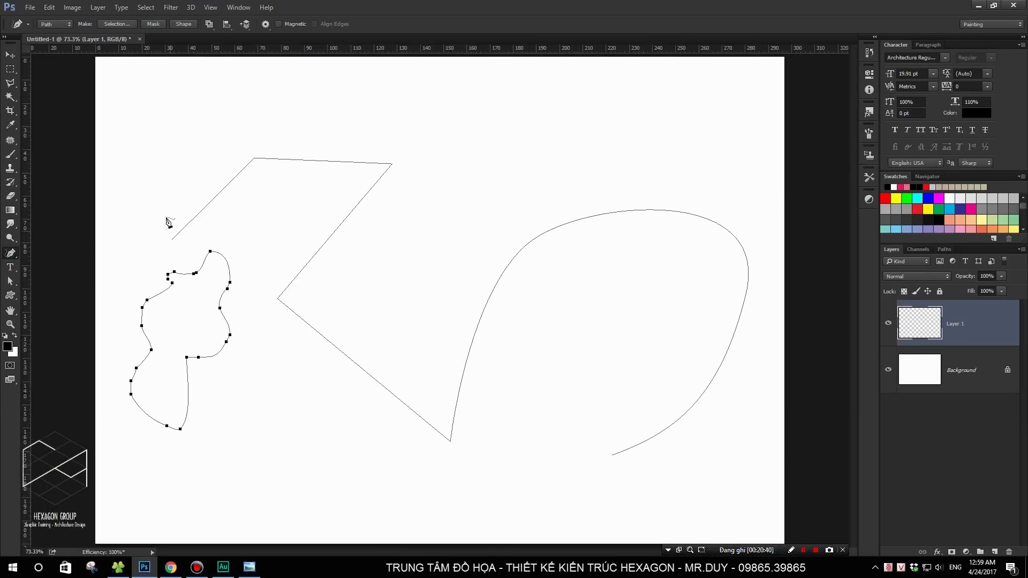
{"action": "left_click", "coordinate": [11, 83]}
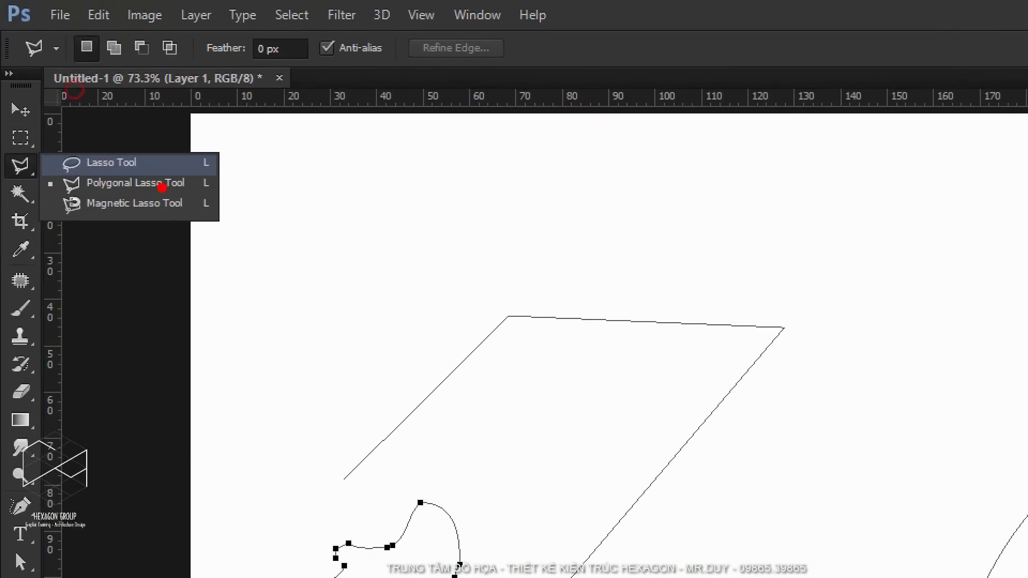
Step: Switch to the Polygonal Lasso, then reopen and dismiss the pen variants list
{"action": "left_click", "coordinate": [72, 101]}
{"action": "scroll", "coordinate": [211, 314], "scroll_direction": "up", "scroll_amount": 3}
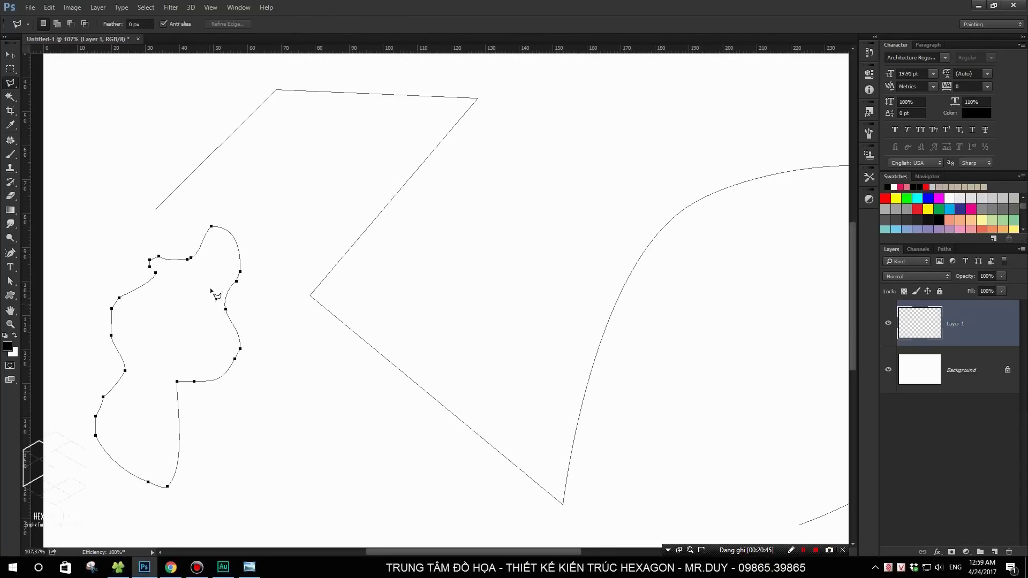
{"action": "scroll", "coordinate": [211, 278], "scroll_direction": "down", "scroll_amount": 2}
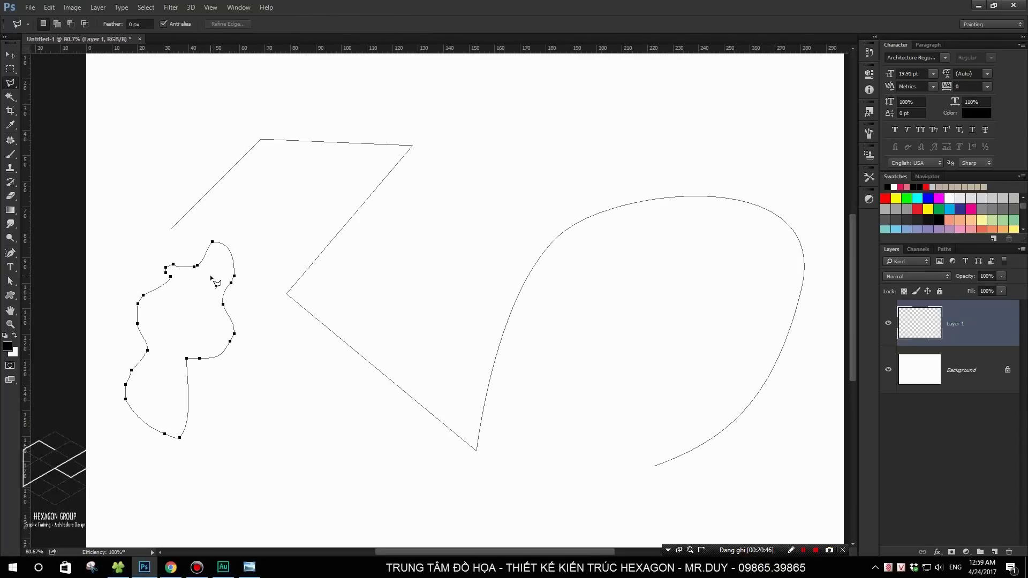
{"action": "right_click", "coordinate": [10, 253]}
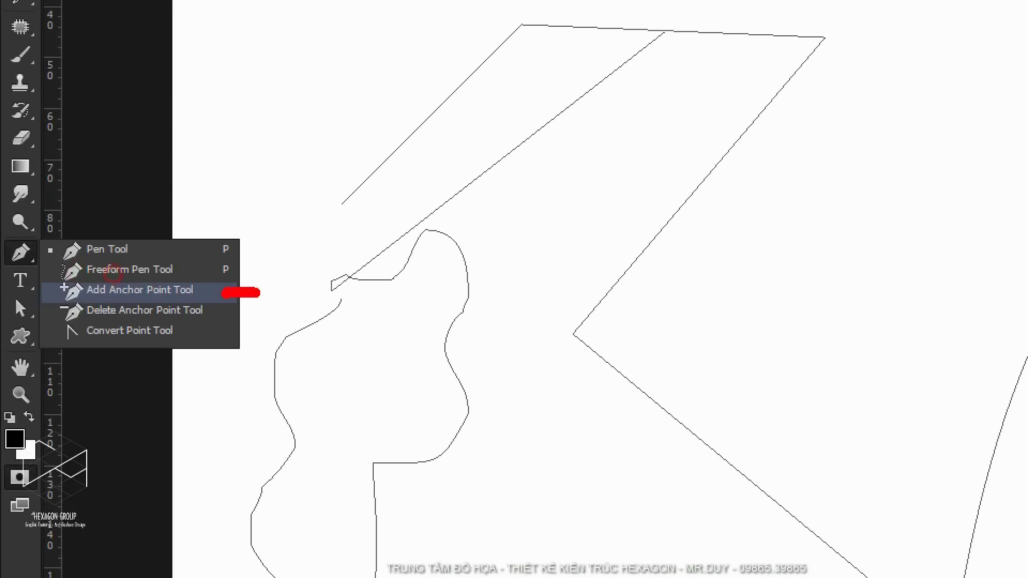
{"action": "left_click_drag", "start_coordinate": [225, 309], "coordinate": [282, 308]}
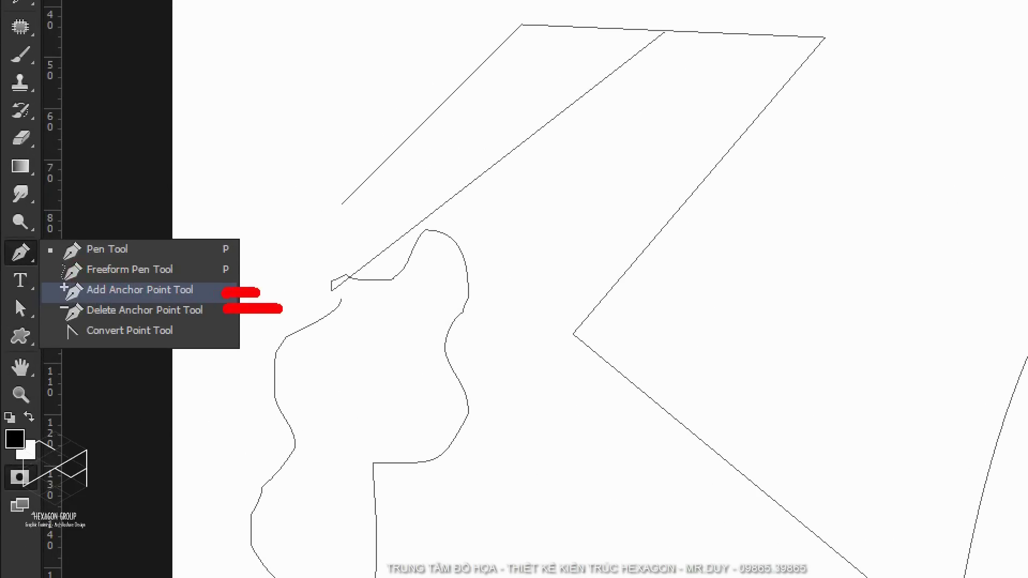
{"action": "key", "text": "Escape"}
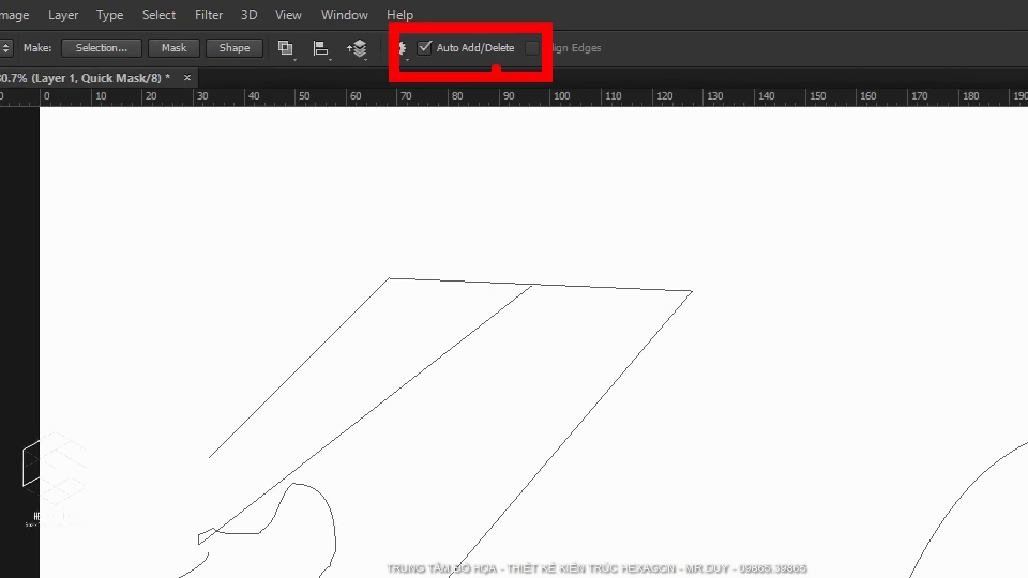
{"action": "key", "text": "Escape"}
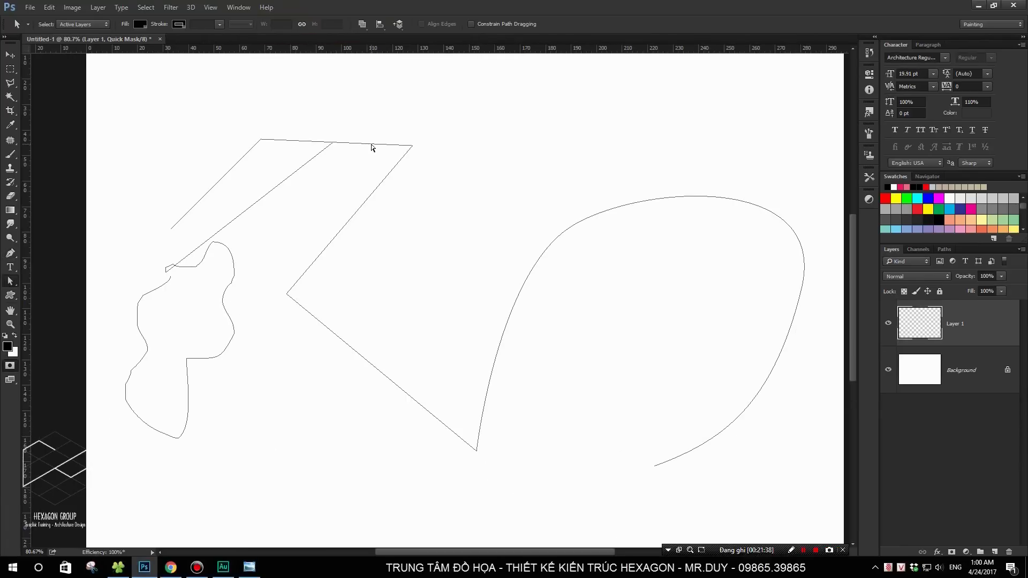
Step: Add six extra anchor points along the path's top and slanted edges
{"action": "left_click", "coordinate": [302, 140]}
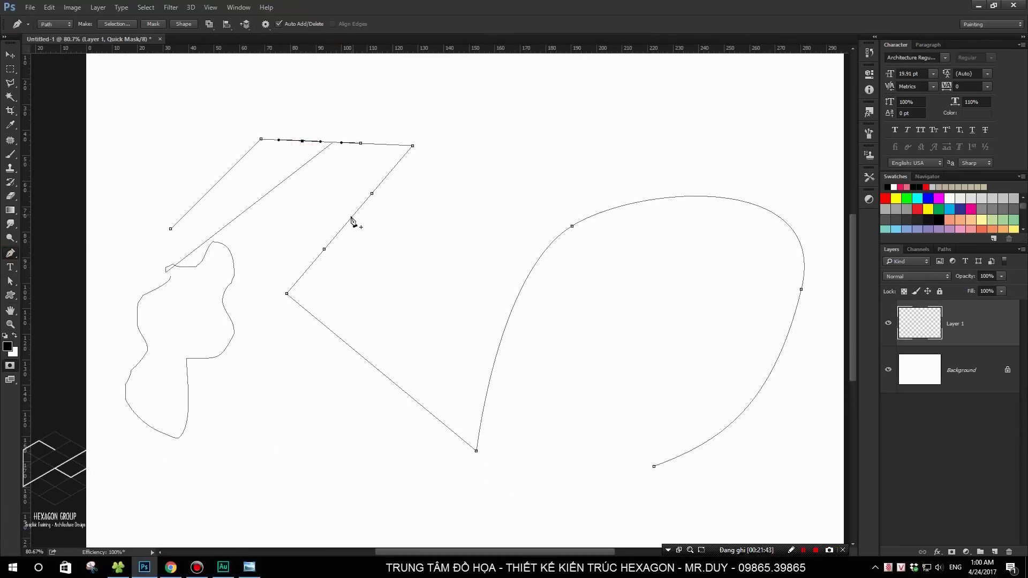
{"action": "left_click", "coordinate": [351, 219]}
{"action": "left_click", "coordinate": [413, 146]}
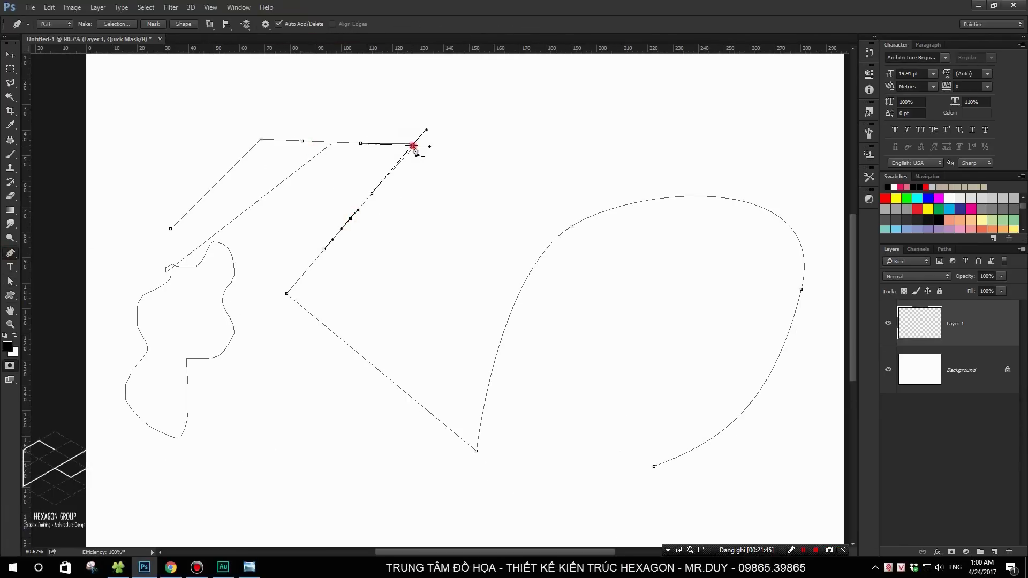
{"action": "left_click", "coordinate": [311, 265]}
{"action": "left_click", "coordinate": [322, 324]}
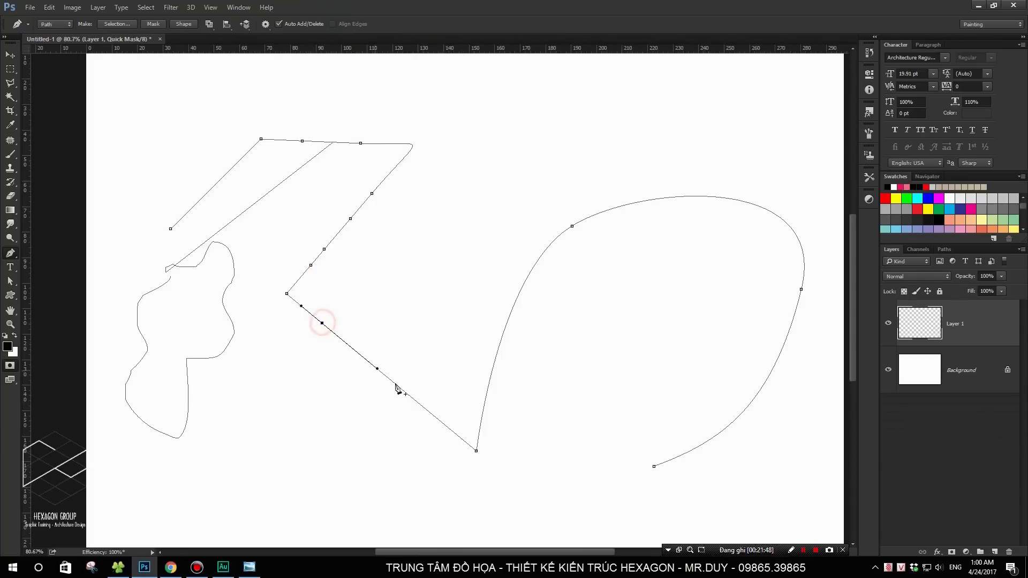
{"action": "left_click", "coordinate": [405, 391]}
Step: Use the Convert Point Tool to turn the curve's bottom corner and inner corner into smooth bends
{"action": "right_click", "coordinate": [10, 253]}
{"action": "left_click", "coordinate": [53, 292]}
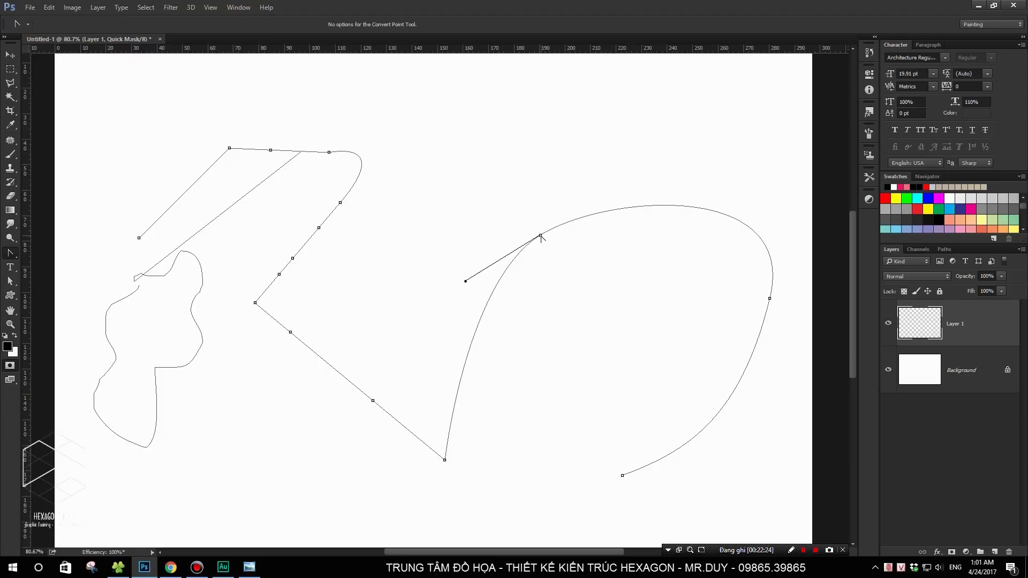
{"action": "scroll", "coordinate": [540, 236], "scroll_direction": "up", "scroll_amount": 2}
{"action": "scroll", "coordinate": [542, 237], "scroll_direction": "down", "scroll_amount": 2}
{"action": "scroll", "coordinate": [545, 239], "scroll_direction": "up", "scroll_amount": 1}
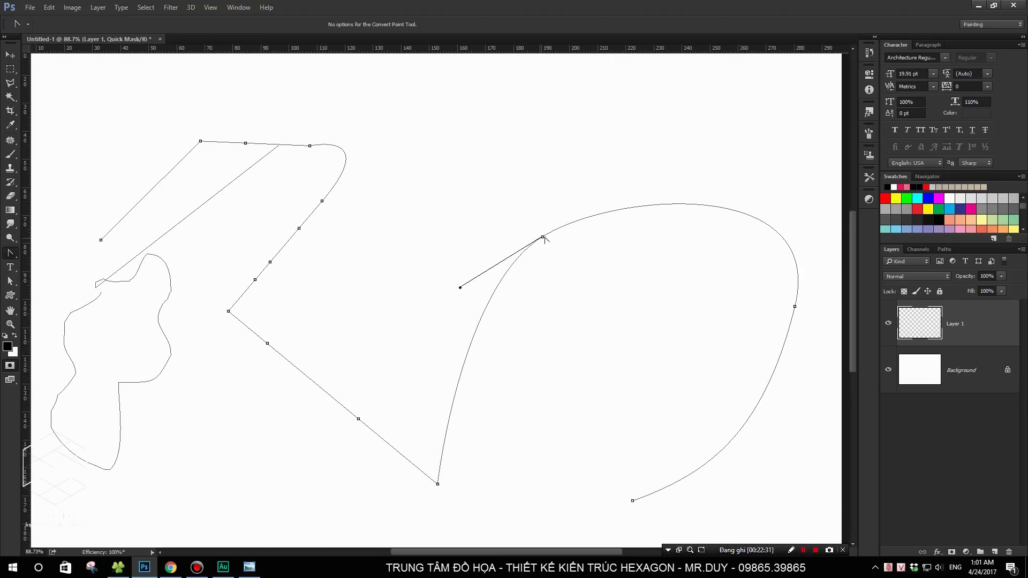
{"action": "left_click_drag", "start_coordinate": [543, 239], "coordinate": [542, 236]}
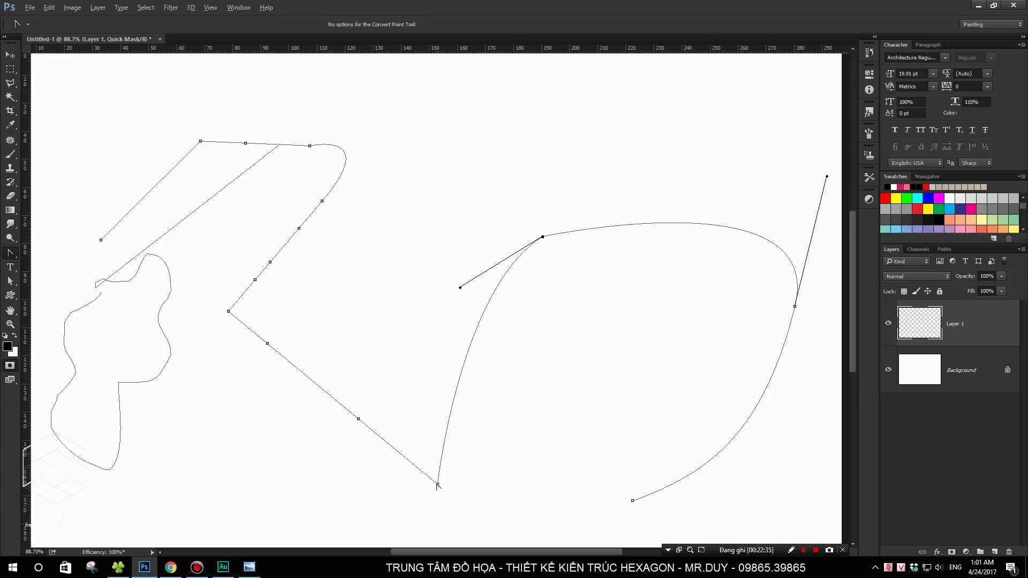
{"action": "left_click_drag", "start_coordinate": [438, 484], "coordinate": [394, 454]}
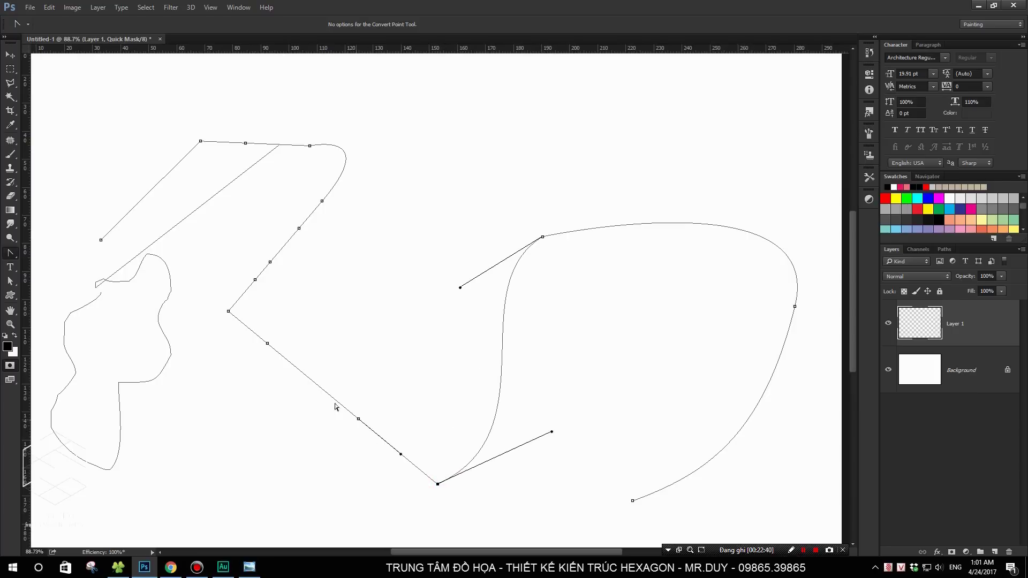
{"action": "left_click_drag", "start_coordinate": [228, 311], "coordinate": [240, 269]}
{"action": "right_click", "coordinate": [10, 253]}
{"action": "left_click_drag", "start_coordinate": [216, 307], "coordinate": [215, 366]}
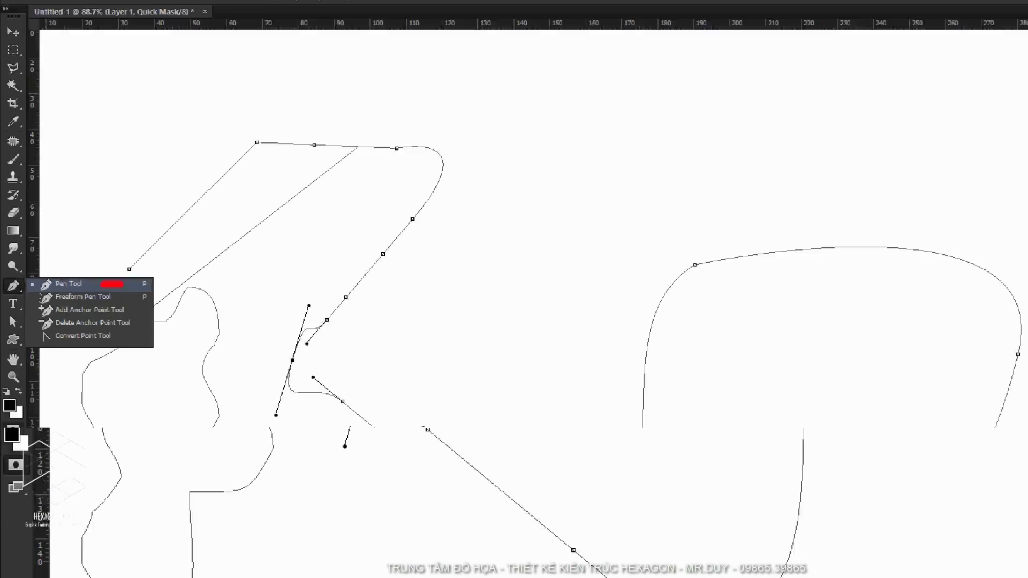
Step: Start a new zigzag path with eight corner points across the top, left to right
{"action": "left_click", "coordinate": [181, 237]}
{"action": "left_click", "coordinate": [225, 135]}
{"action": "left_click", "coordinate": [272, 227]}
{"action": "left_click", "coordinate": [337, 136]}
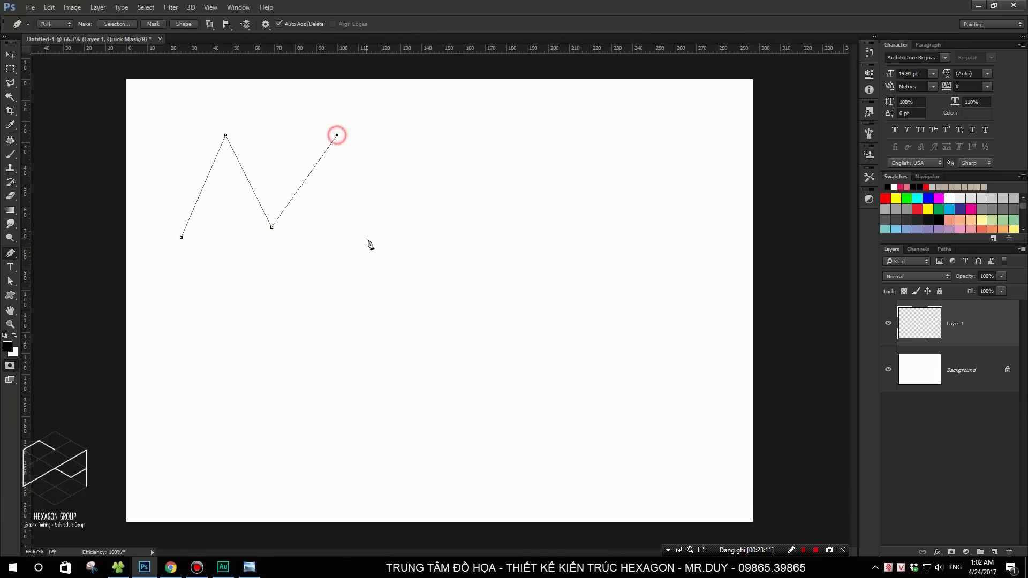
{"action": "left_click", "coordinate": [368, 240]}
{"action": "left_click", "coordinate": [445, 159]}
{"action": "left_click", "coordinate": [469, 238]}
{"action": "left_click", "coordinate": [510, 184]}
Step: Add corners down the right side and along the lower edge, closing at the first point
{"action": "left_click", "coordinate": [580, 287]}
{"action": "left_click", "coordinate": [471, 366]}
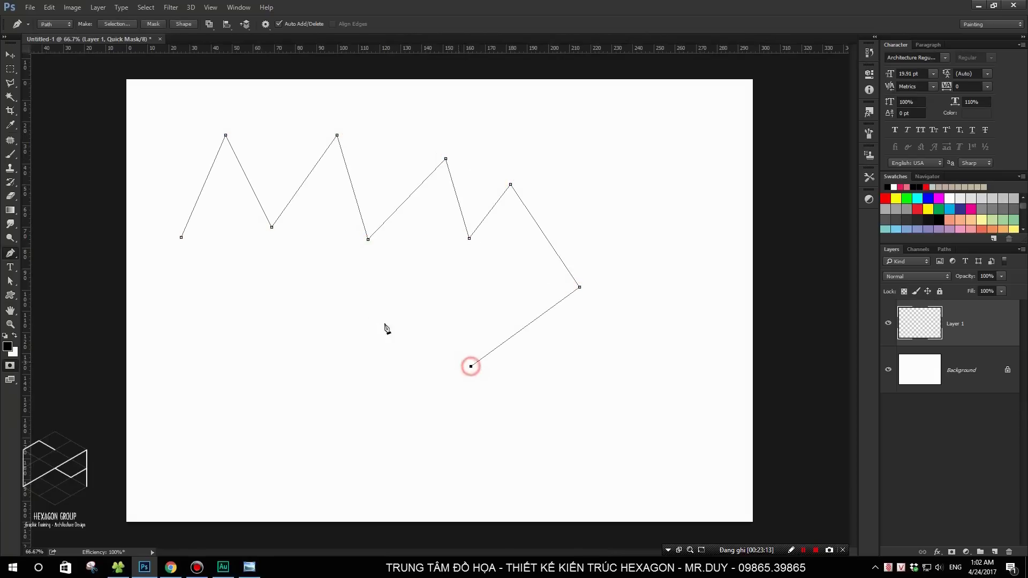
{"action": "left_click", "coordinate": [368, 311]}
{"action": "left_click", "coordinate": [314, 382]}
{"action": "left_click", "coordinate": [286, 330]}
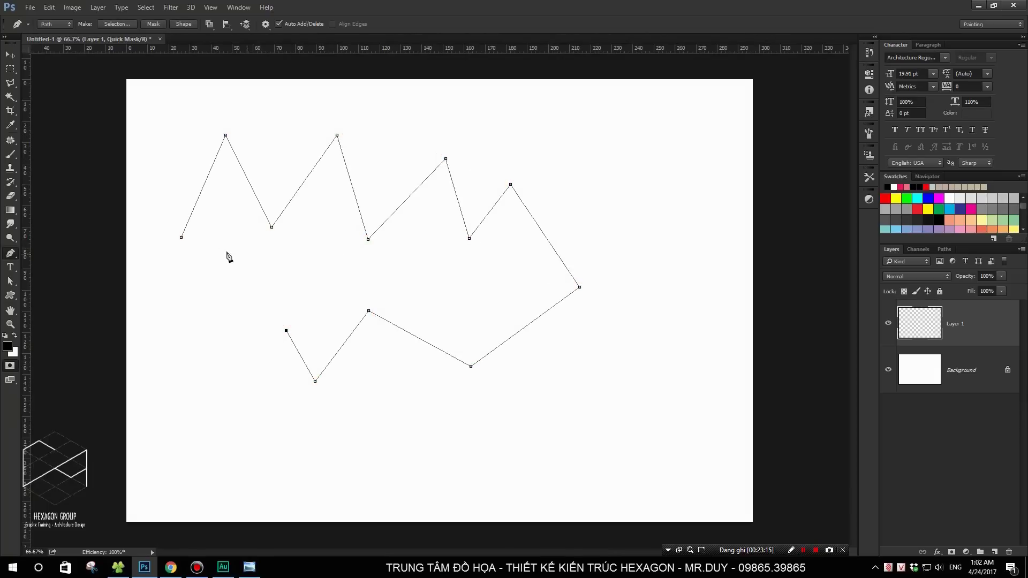
{"action": "left_click", "coordinate": [182, 238]}
{"action": "left_click", "coordinate": [19, 288]}
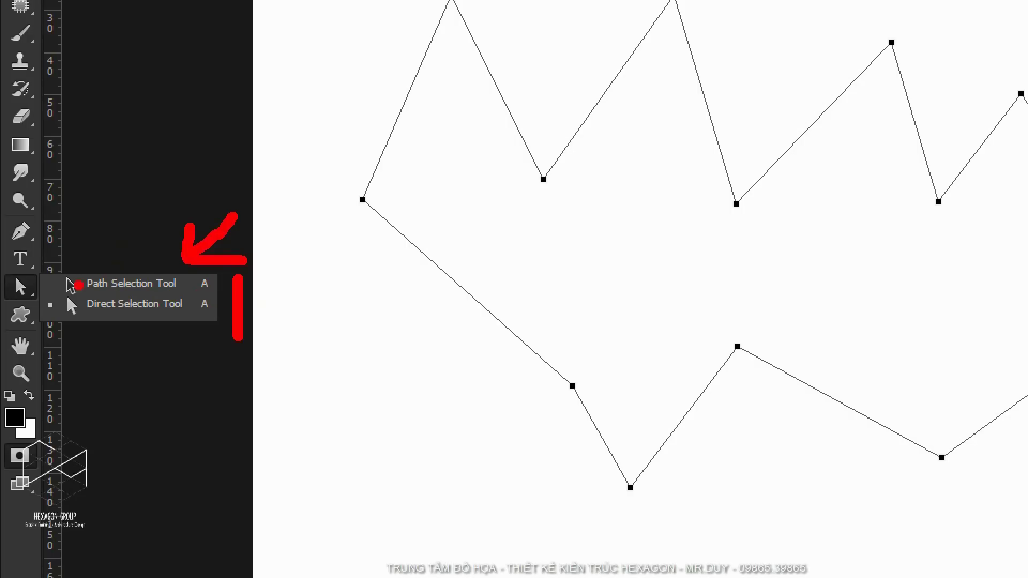
Step: Move the whole zigzag path down and right with the Path Selection Tool
{"action": "left_click_drag", "start_coordinate": [43, 285], "coordinate": [66, 284]}
{"action": "left_click_drag", "start_coordinate": [67, 332], "coordinate": [178, 328]}
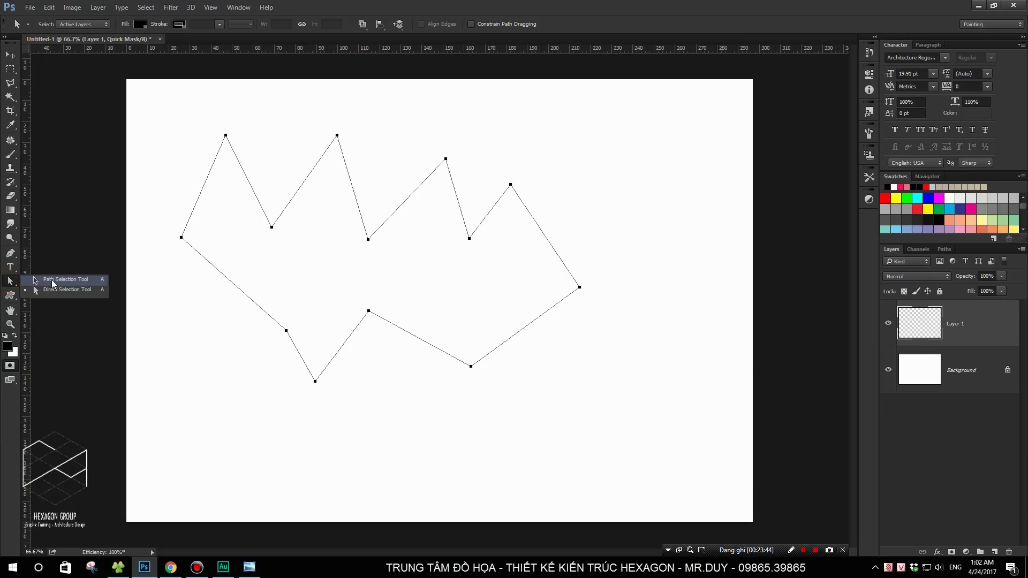
{"action": "left_click", "coordinate": [59, 289]}
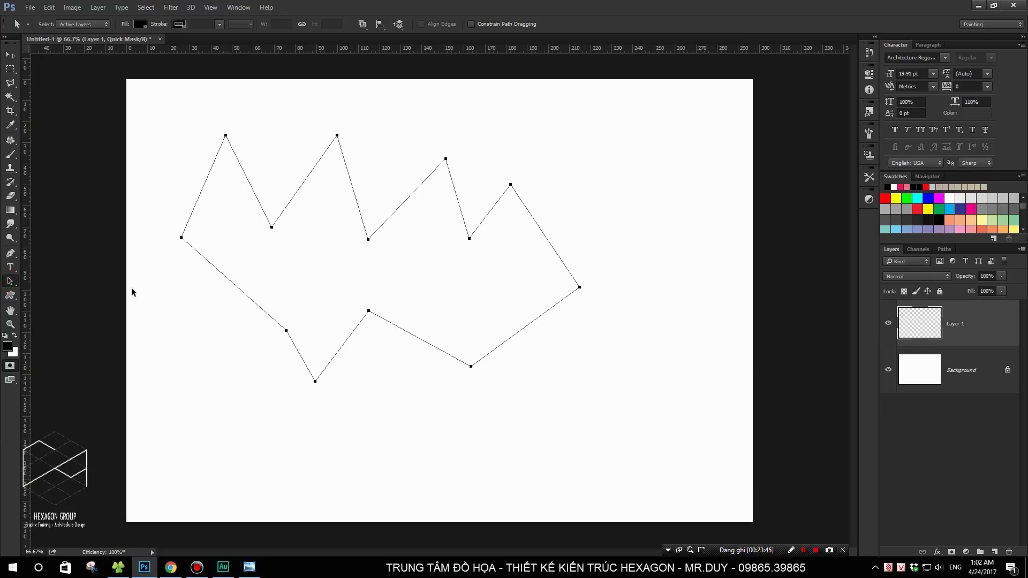
{"action": "mouse_move", "coordinate": [267, 223]}
{"action": "left_mouse_down"}
{"action": "mouse_move", "coordinate": [403, 244]}
{"action": "mouse_move", "coordinate": [438, 214]}
{"action": "left_mouse_up"}
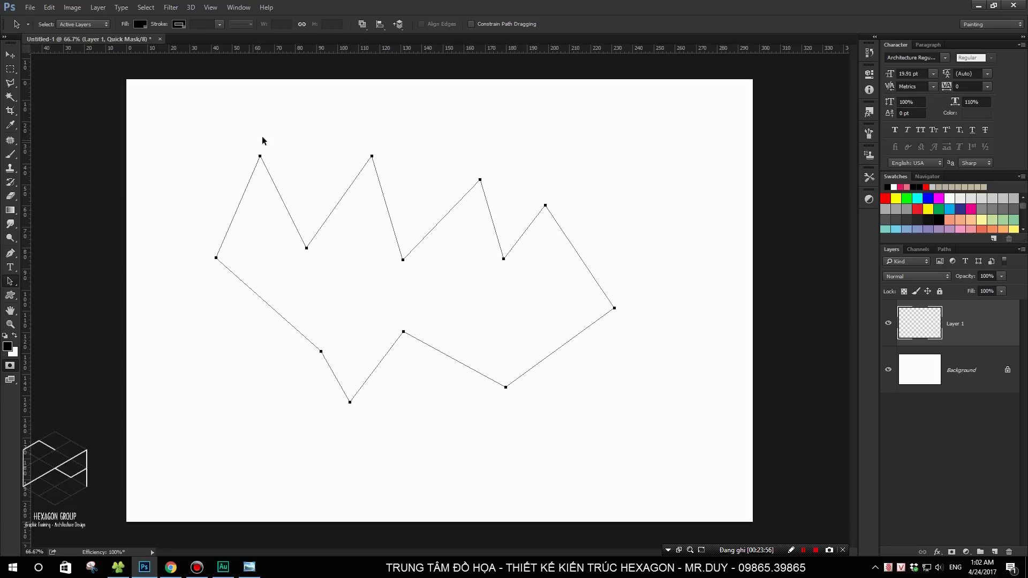
{"action": "left_click", "coordinate": [11, 282]}
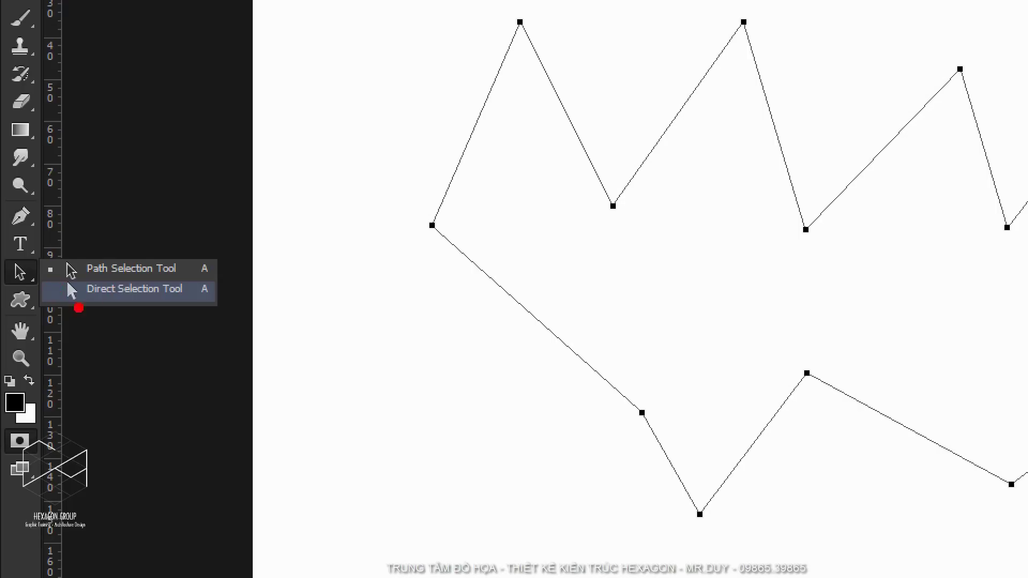
Step: With the Direct Selection Tool, pull the left peak anchors left and shift two middle peaks
{"action": "left_click_drag", "start_coordinate": [63, 314], "coordinate": [198, 313]}
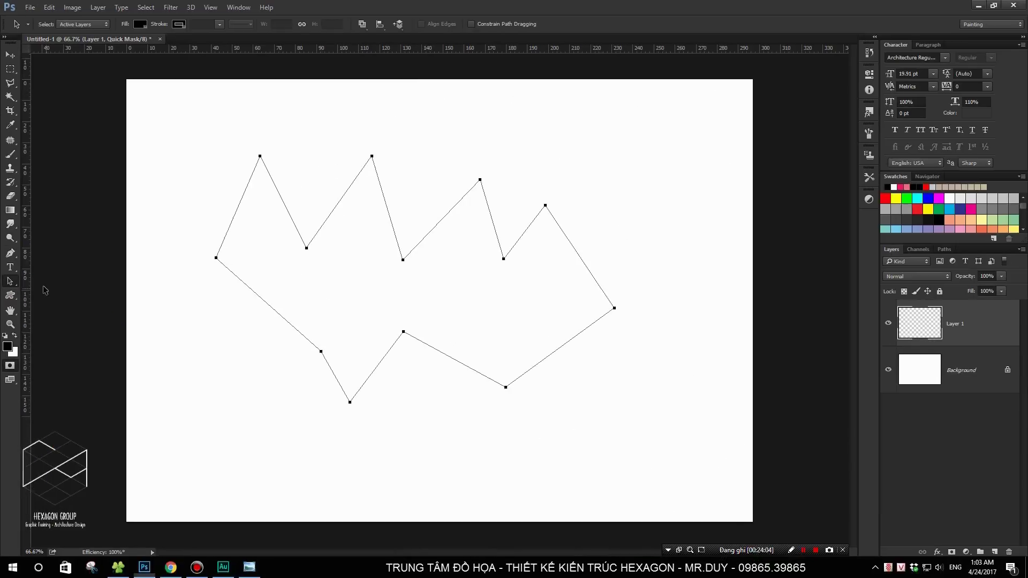
{"action": "left_click", "coordinate": [99, 292]}
{"action": "left_click_drag", "start_coordinate": [378, 131], "coordinate": [178, 289]}
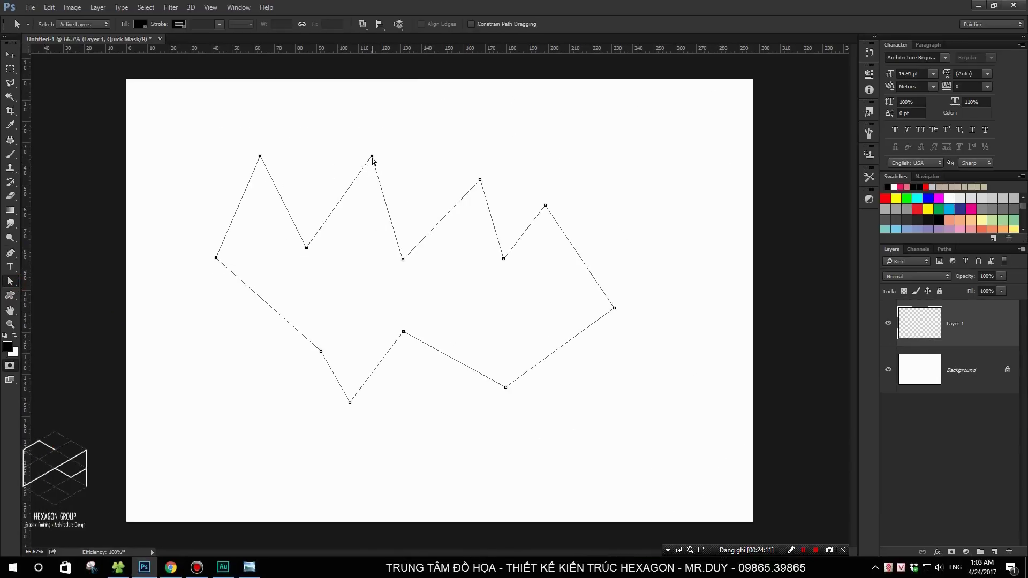
{"action": "left_click_drag", "start_coordinate": [373, 161], "coordinate": [333, 164]}
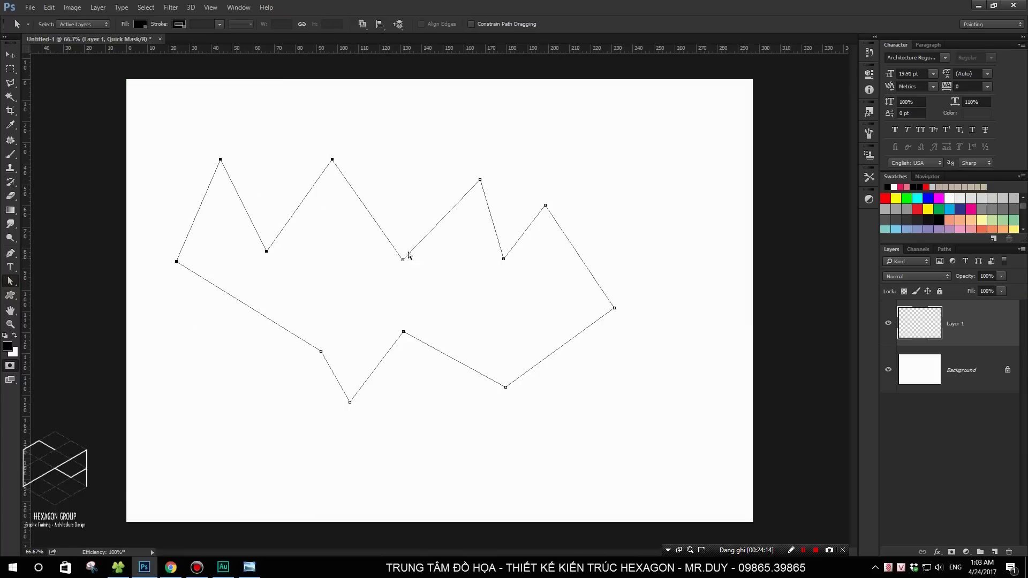
{"action": "mouse_move", "coordinate": [409, 256]}
{"action": "left_mouse_down"}
{"action": "mouse_move", "coordinate": [361, 295]}
{"action": "mouse_move", "coordinate": [366, 254]}
{"action": "left_mouse_up"}
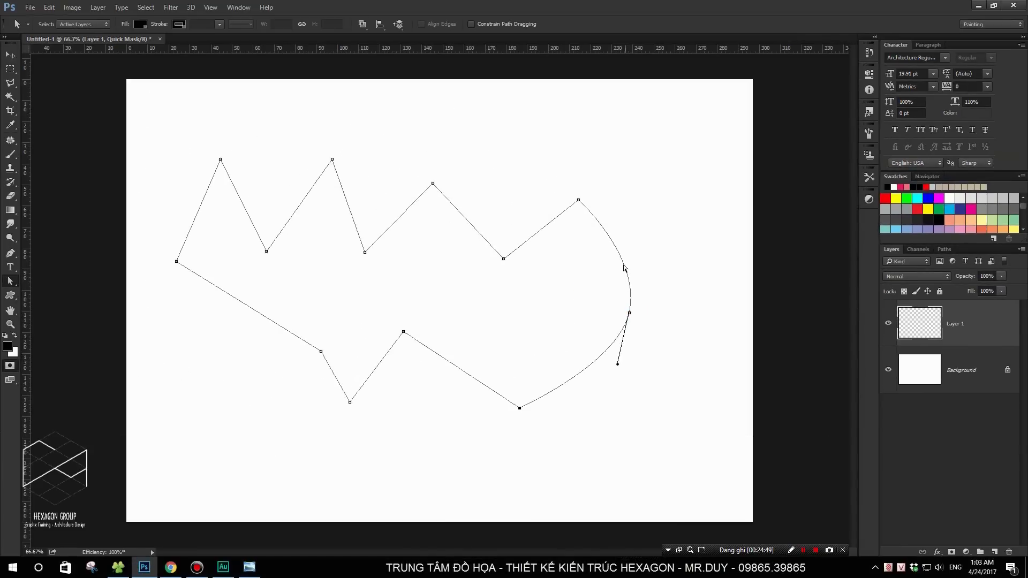
Step: Nudge the whole path slightly right and down, then push the right curve anchor outward
{"action": "left_click", "coordinate": [632, 304]}
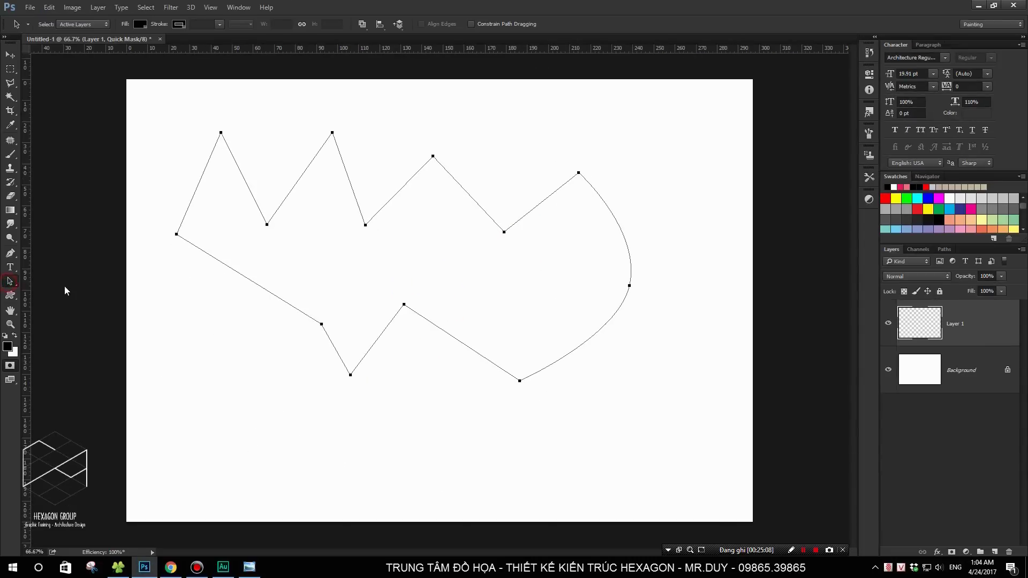
{"action": "right_click", "coordinate": [9, 281]}
{"action": "left_click", "coordinate": [73, 284]}
{"action": "left_click_drag", "start_coordinate": [539, 214], "coordinate": [544, 221]}
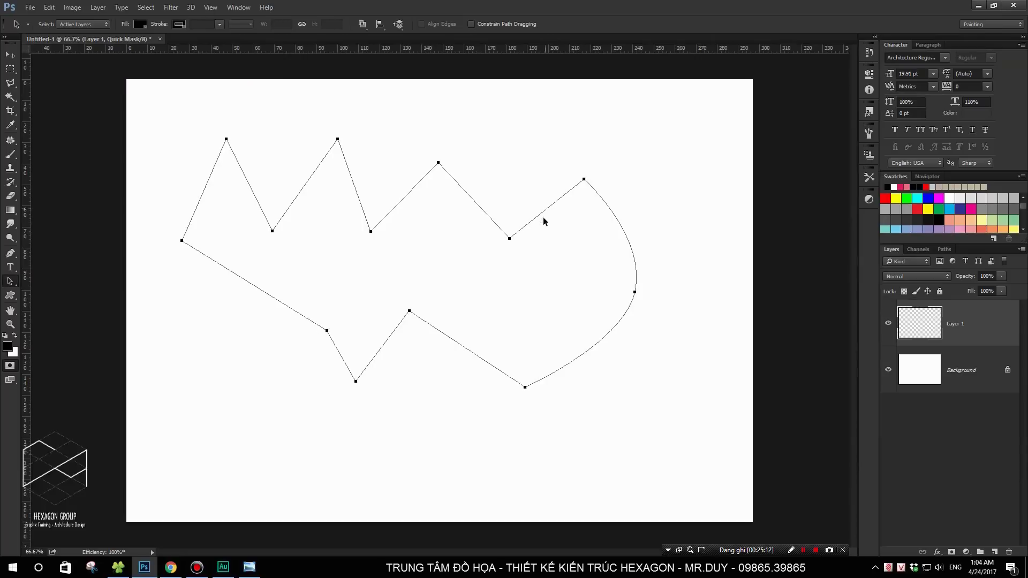
{"action": "left_click", "coordinate": [636, 293]}
{"action": "left_click_drag", "start_coordinate": [636, 294], "coordinate": [647, 289]}
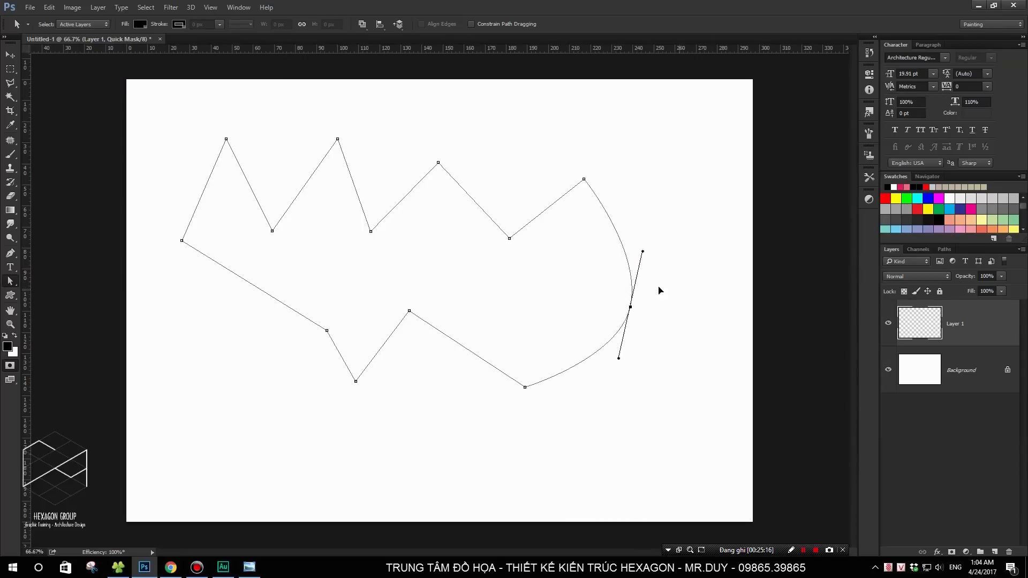
Step: Widen the right curve further and raise the bottom anchor and lower-edge anchors up and left
{"action": "right_click", "coordinate": [10, 281]}
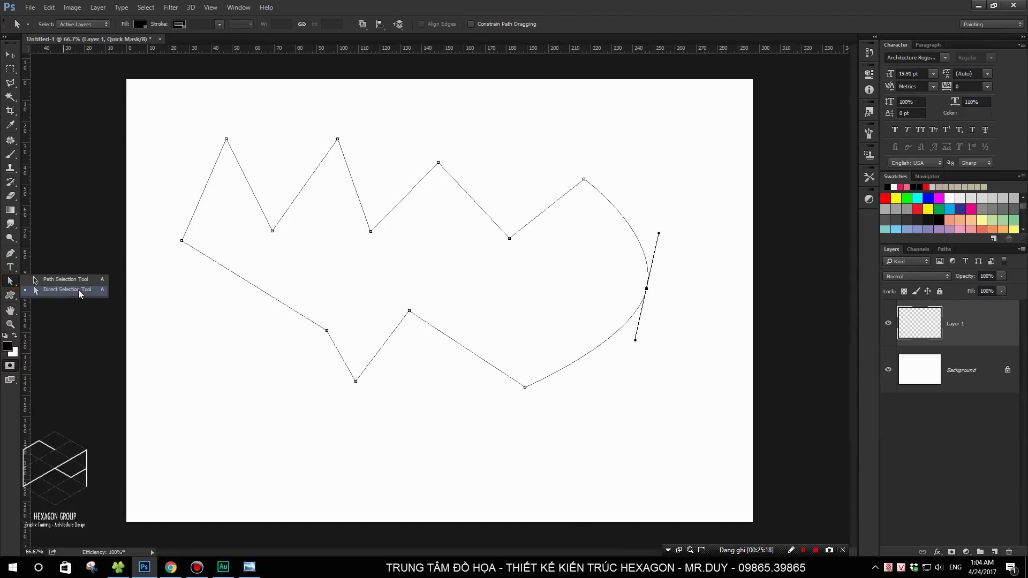
{"action": "left_click", "coordinate": [79, 292]}
{"action": "left_click_drag", "start_coordinate": [648, 290], "coordinate": [653, 294]}
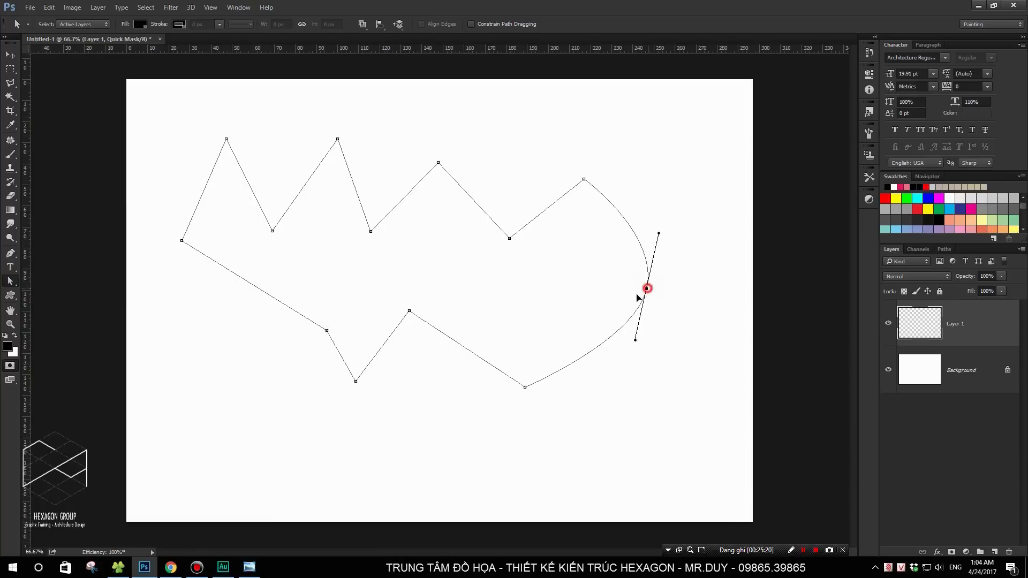
{"action": "left_click_drag", "start_coordinate": [525, 387], "coordinate": [542, 360]}
{"action": "left_click_drag", "start_coordinate": [570, 259], "coordinate": [300, 402]}
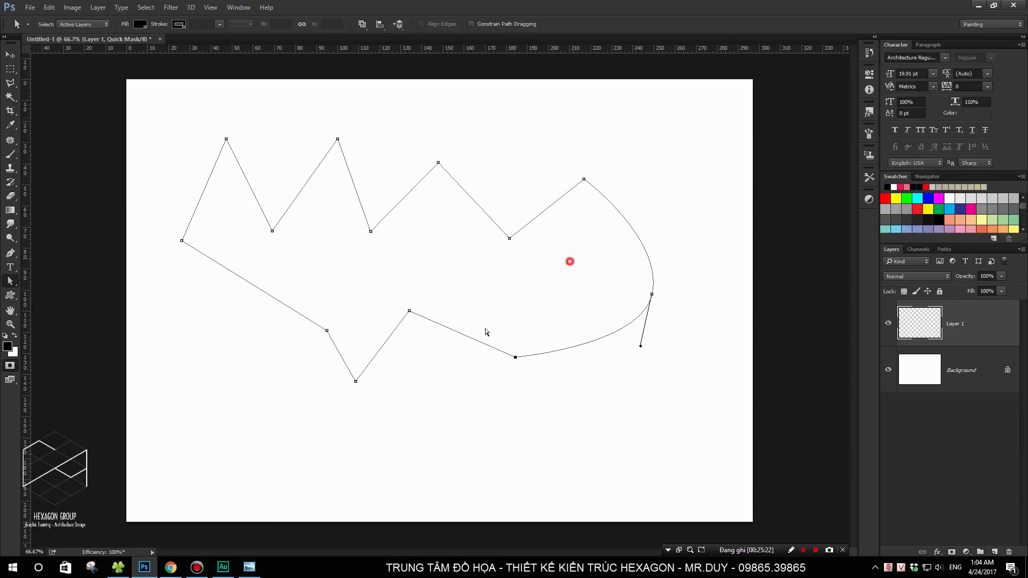
{"action": "left_click_drag", "start_coordinate": [409, 311], "coordinate": [382, 293]}
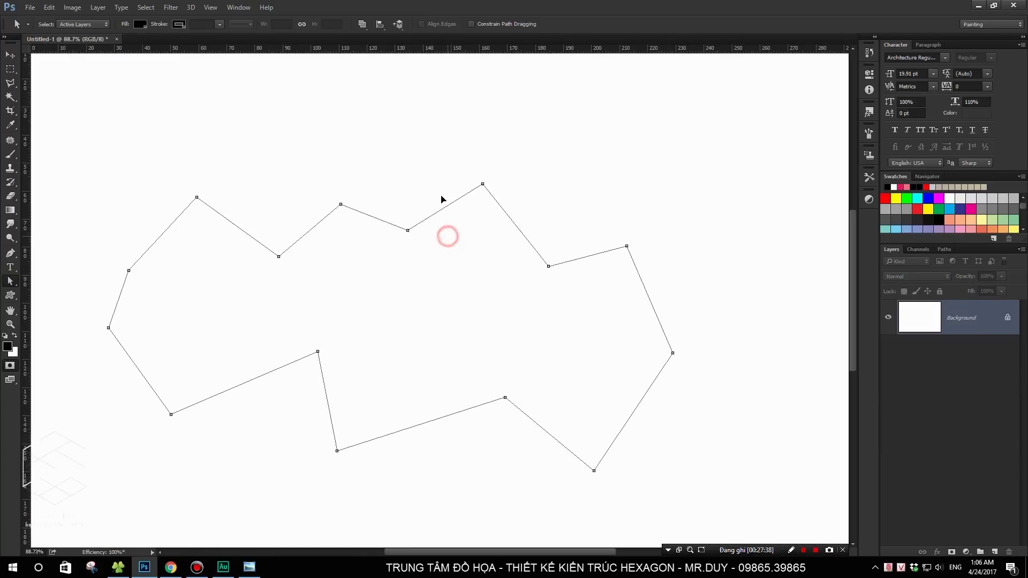
Step: Nudge the polygon's top-right segment slightly up and to the right
{"action": "left_click_drag", "start_coordinate": [449, 239], "coordinate": [451, 240]}
{"action": "scroll", "coordinate": [485, 258], "scroll_direction": "down", "scroll_amount": 1}
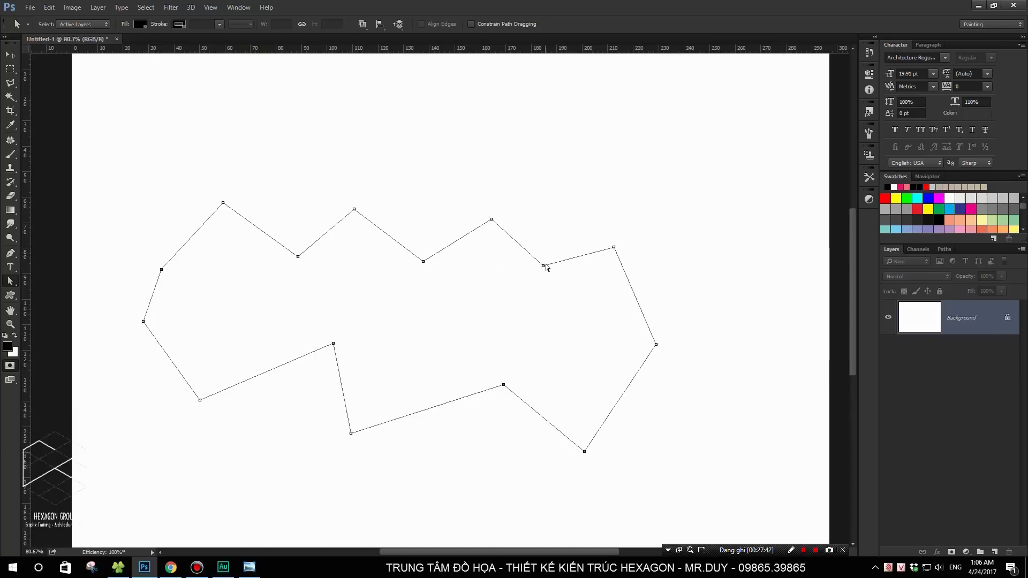
{"action": "left_click_drag", "start_coordinate": [581, 257], "coordinate": [584, 254]}
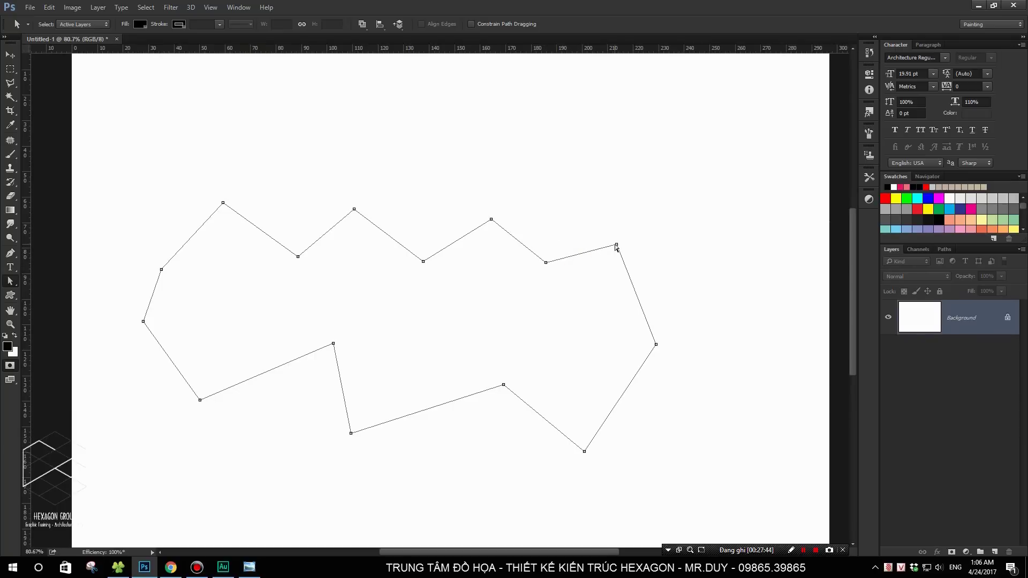
{"action": "scroll", "coordinate": [507, 281], "scroll_direction": "up", "scroll_amount": 1}
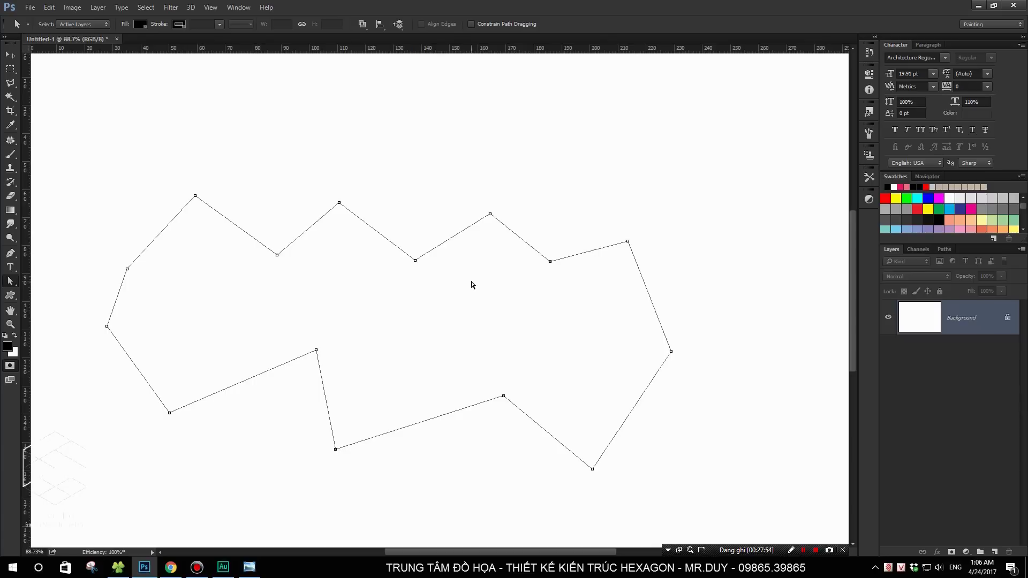
{"action": "scroll", "coordinate": [471, 284], "scroll_direction": "down", "scroll_amount": 1}
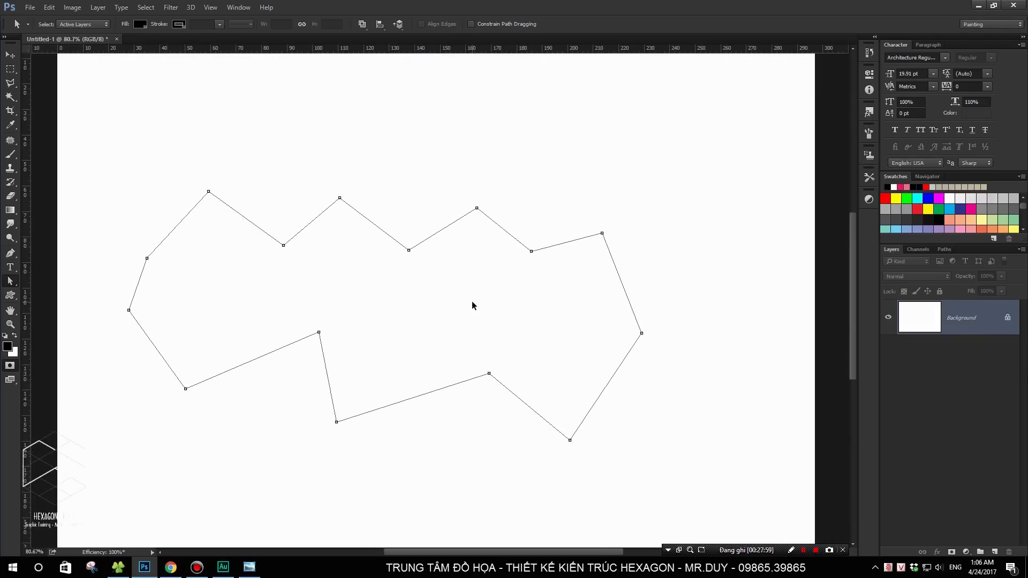
Step: Load the path as a selection, fill it with black, then undo back to the bare path
{"action": "key", "text": "ctrl+Return"}
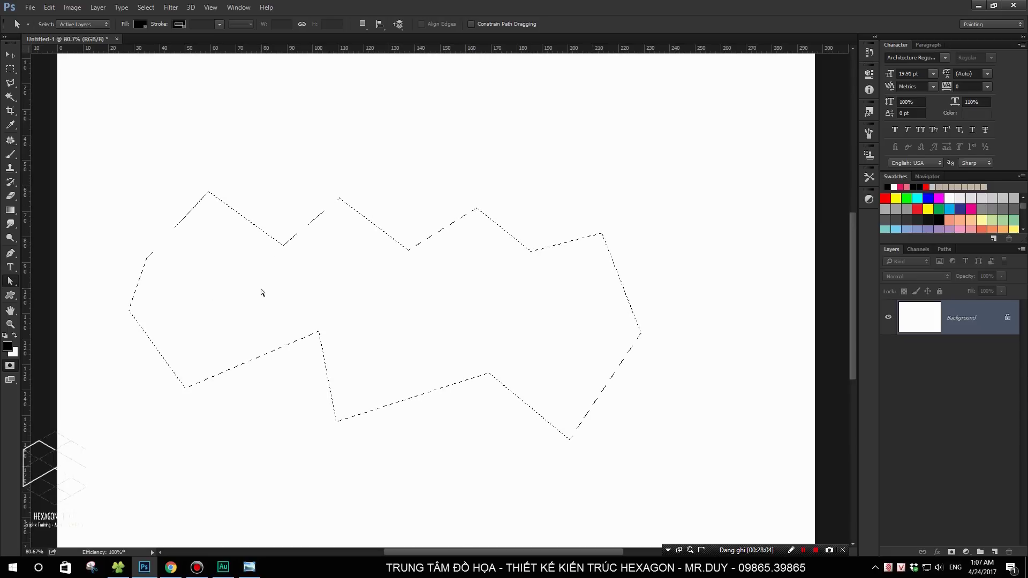
{"action": "key", "text": "alt+BackSpace"}
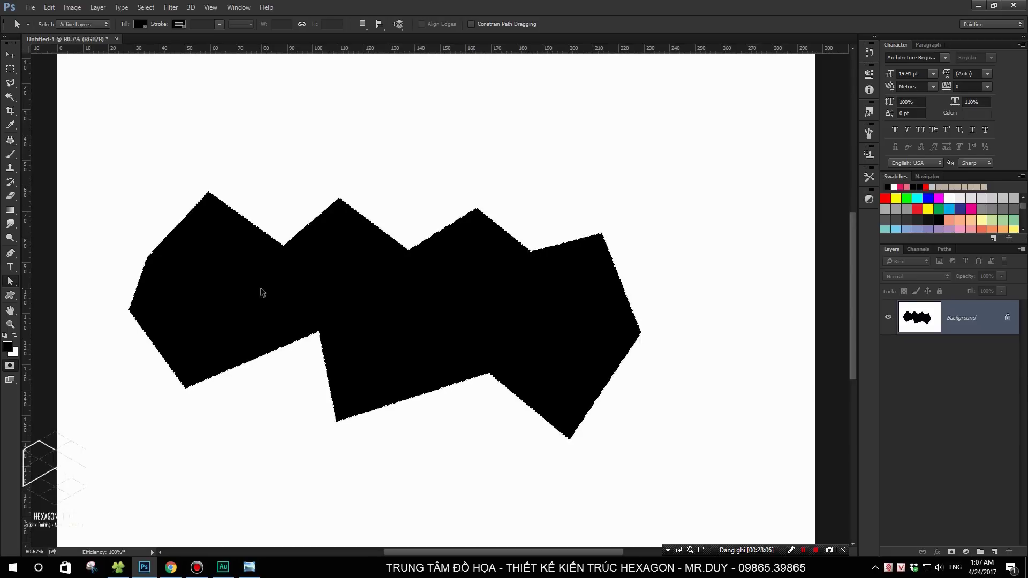
{"action": "key", "text": "ctrl+z"}
{"action": "key", "text": "ctrl+z"}
{"action": "key", "text": "ctrl+z"}
{"action": "key", "text": "ctrl+alt+z"}
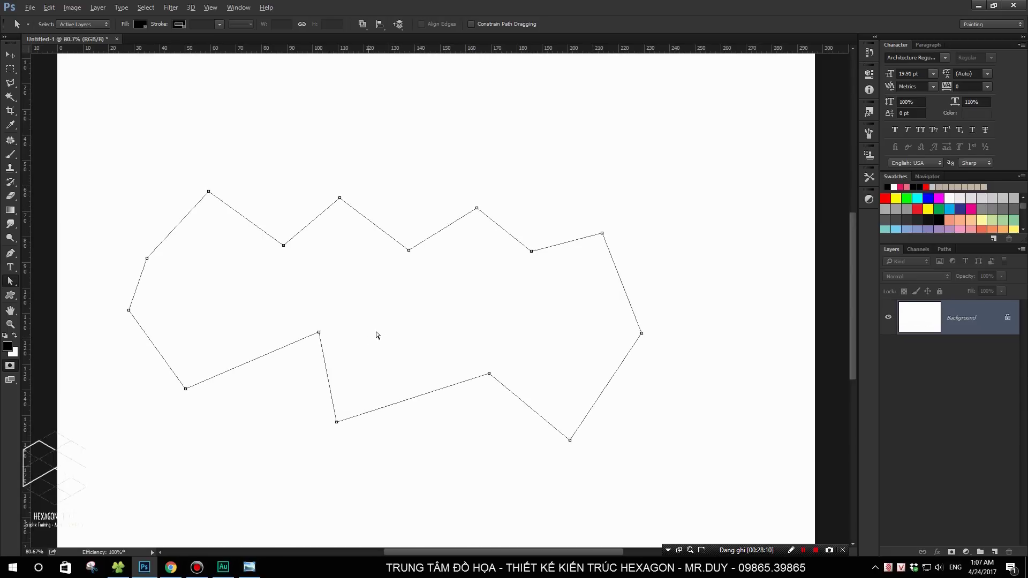
{"action": "scroll", "coordinate": [398, 300], "scroll_direction": "up", "scroll_amount": 1}
{"action": "scroll", "coordinate": [398, 299], "scroll_direction": "down", "scroll_amount": 1}
{"action": "scroll", "coordinate": [404, 305], "scroll_direction": "up", "scroll_amount": 1}
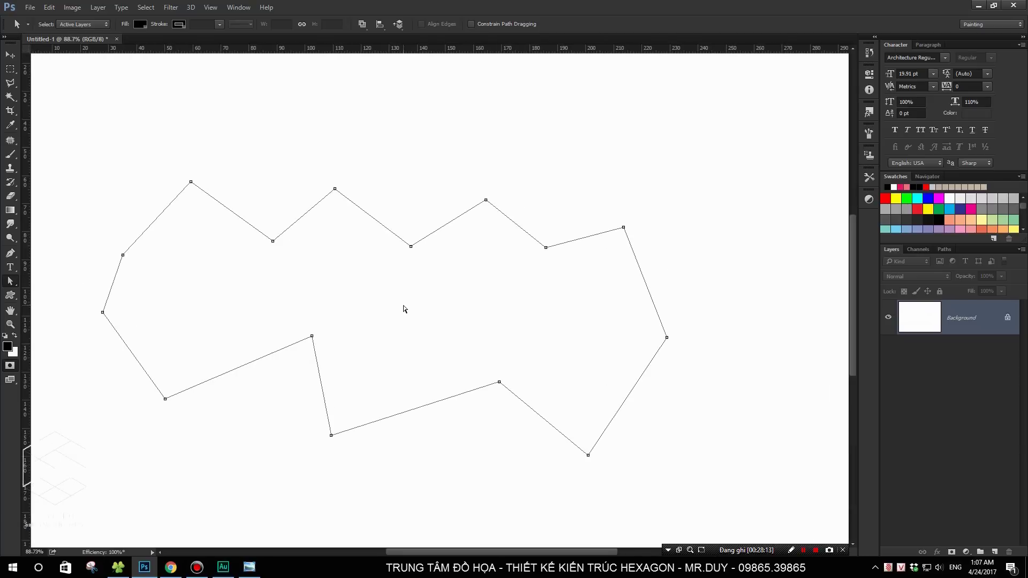
{"action": "scroll", "coordinate": [413, 307], "scroll_direction": "down", "scroll_amount": 1}
{"action": "scroll", "coordinate": [414, 307], "scroll_direction": "down", "scroll_amount": 1}
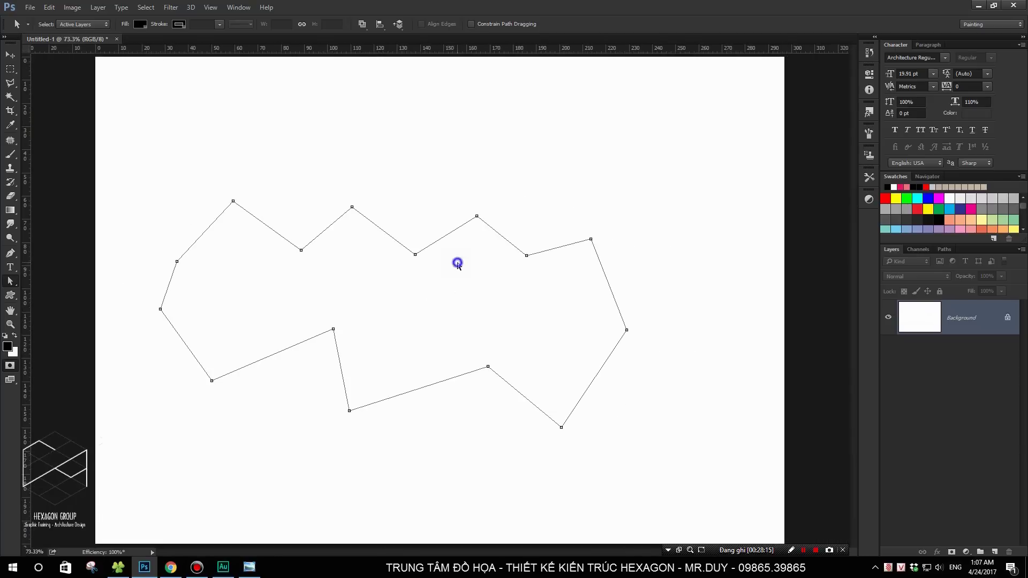
Step: Make a selection from the polygon path with a Feather Radius of 20 pixels
{"action": "right_click", "coordinate": [459, 266]}
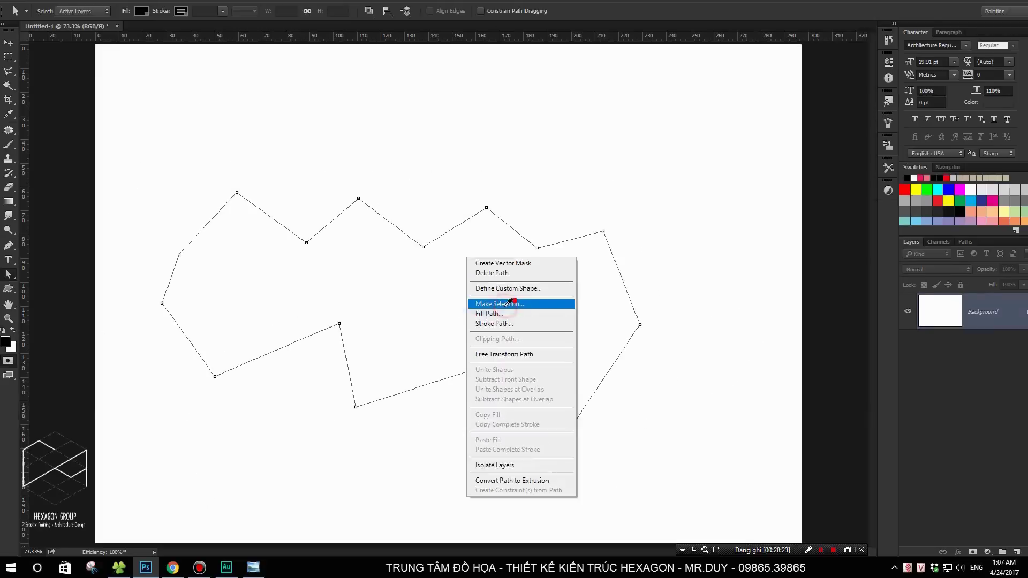
{"action": "left_click", "coordinate": [503, 298]}
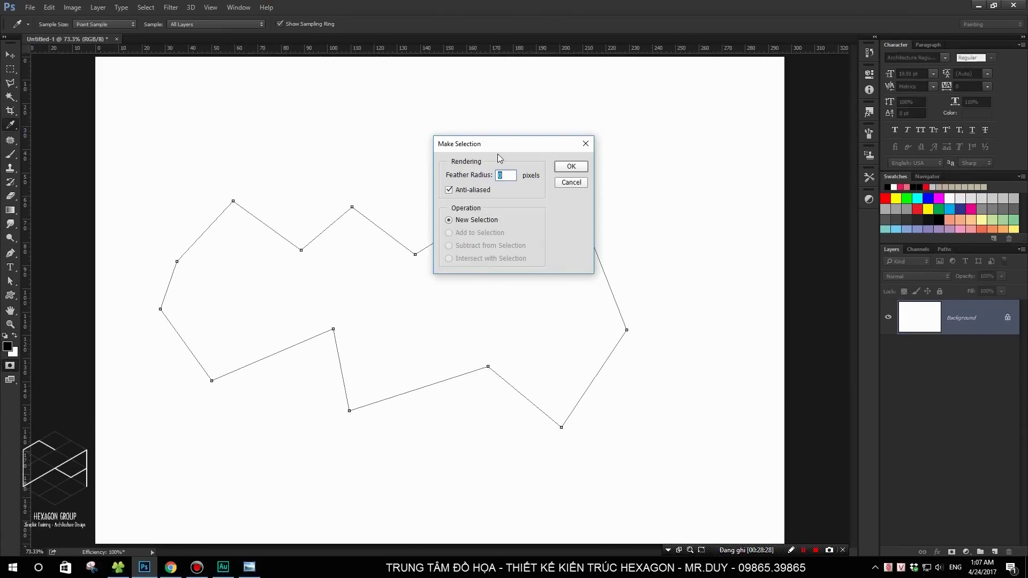
{"action": "left_click_drag", "start_coordinate": [497, 154], "coordinate": [436, 92]}
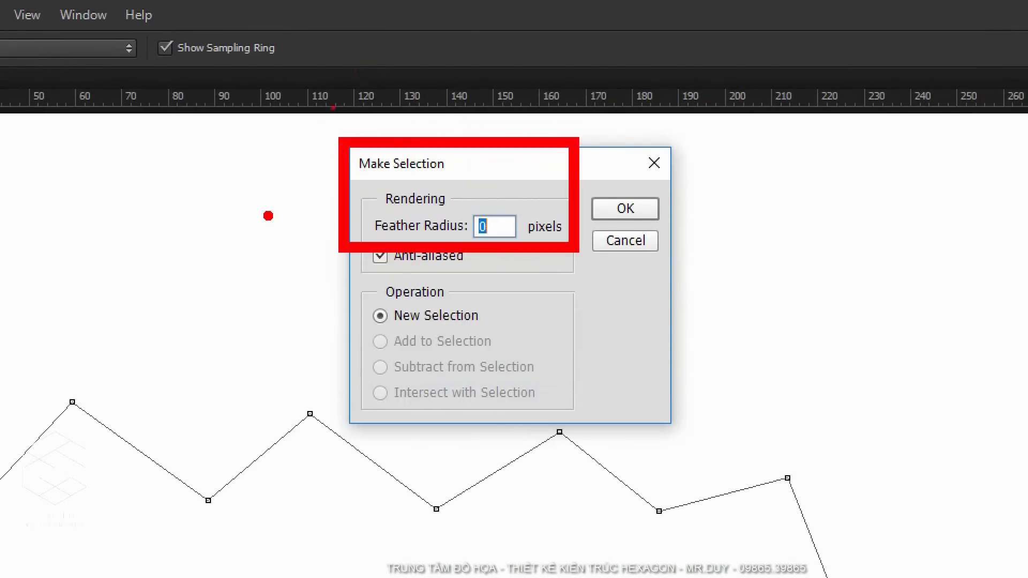
{"action": "mouse_move", "coordinate": [268, 216]}
{"action": "left_mouse_down"}
{"action": "mouse_move", "coordinate": [336, 220]}
{"action": "mouse_move", "coordinate": [317, 241]}
{"action": "left_mouse_up"}
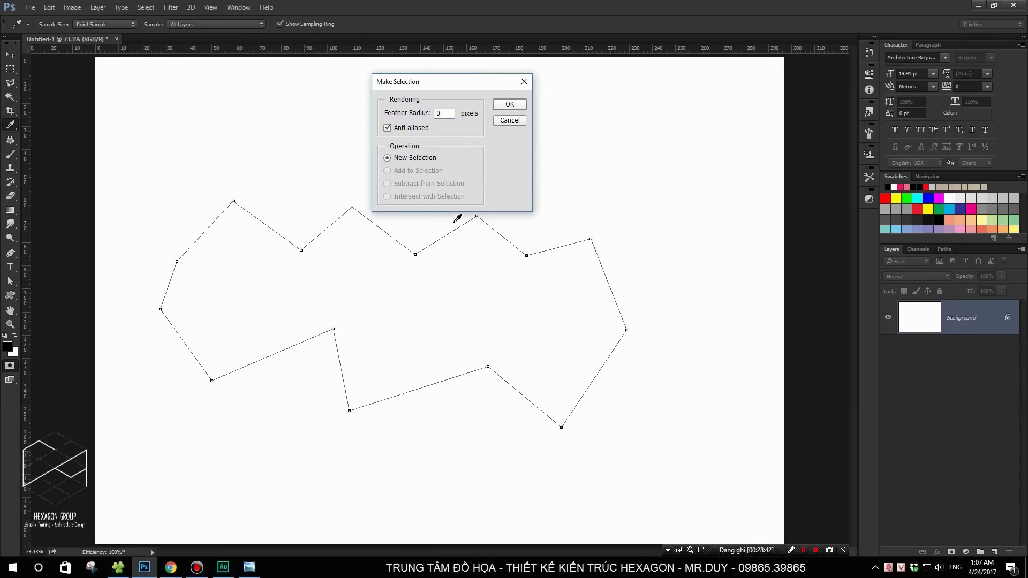
{"action": "double_click", "coordinate": [444, 113]}
{"action": "type", "text": "20"}
{"action": "left_click", "coordinate": [509, 104]}
Step: Fill the feathered selection with black and deselect, leaving a soft-edged shape
{"action": "key", "text": "a"}
{"action": "key", "text": "alt+BackSpace"}
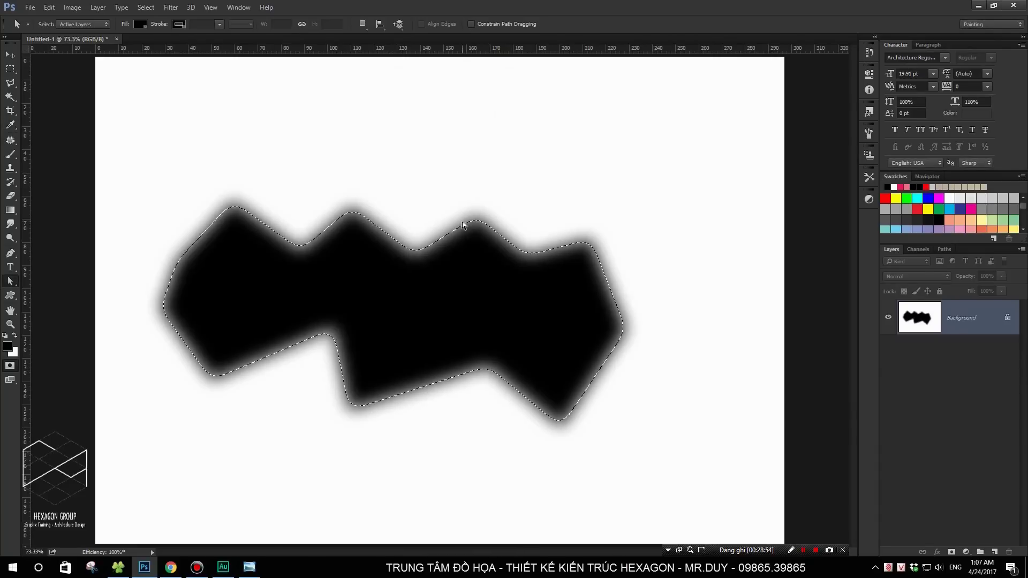
{"action": "scroll", "coordinate": [458, 246], "scroll_direction": "down", "scroll_amount": 1}
{"action": "scroll", "coordinate": [457, 247], "scroll_direction": "up", "scroll_amount": 1}
{"action": "key", "text": "ctrl+d"}
{"action": "scroll", "coordinate": [456, 248], "scroll_direction": "down", "scroll_amount": 1}
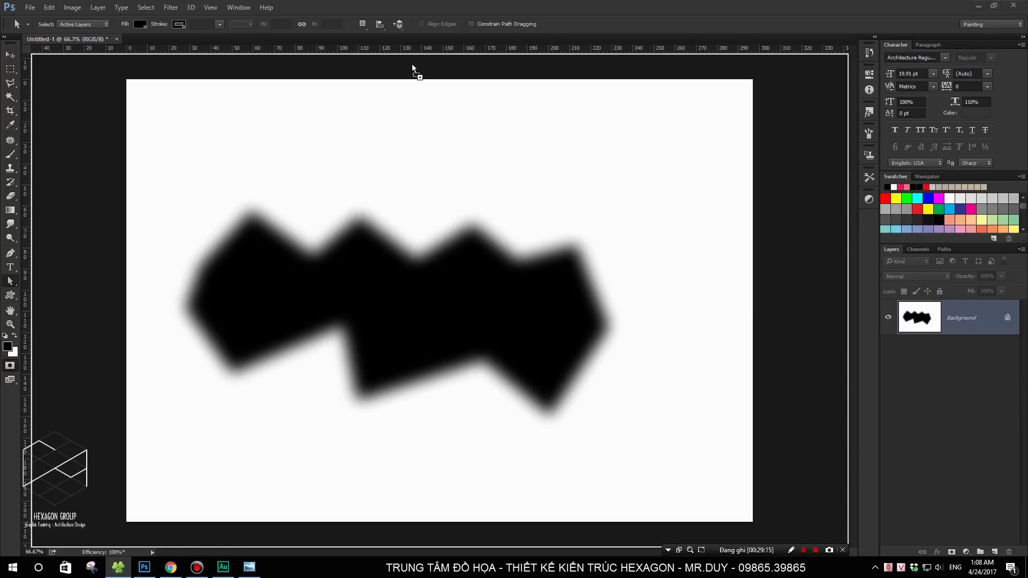
Step: Open the tea-cup jpg as a new document and zoom in on it
{"action": "left_click_drag", "start_coordinate": [144, 567], "coordinate": [412, 63]}
{"action": "scroll", "coordinate": [506, 311], "scroll_direction": "up", "scroll_amount": 2}
{"action": "scroll", "coordinate": [520, 289], "scroll_direction": "down", "scroll_amount": 2}
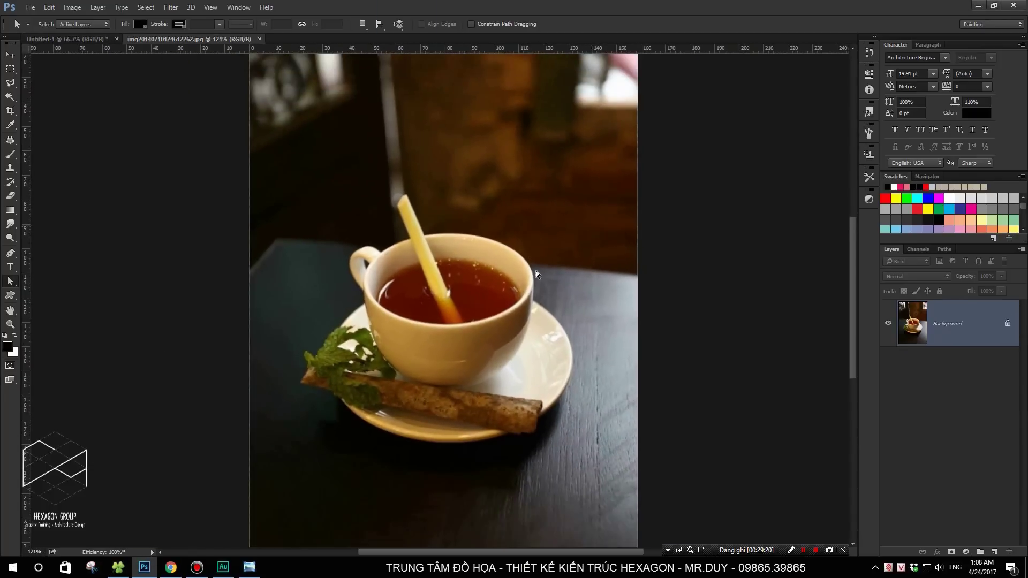
{"action": "scroll", "coordinate": [541, 278], "scroll_direction": "up", "scroll_amount": 1}
{"action": "scroll", "coordinate": [538, 289], "scroll_direction": "up", "scroll_amount": 1}
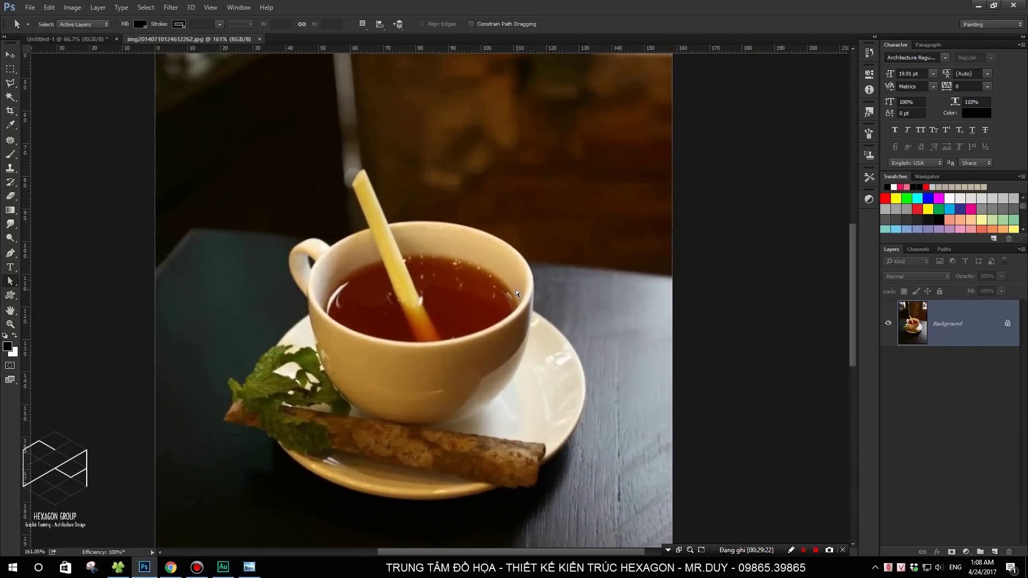
{"action": "scroll", "coordinate": [298, 184], "scroll_direction": "down", "scroll_amount": 1}
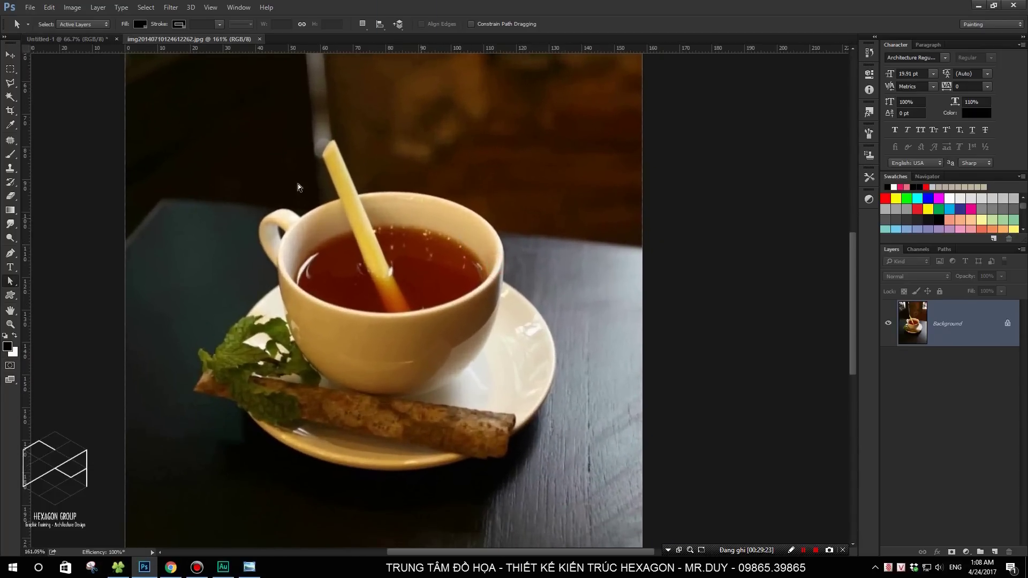
Step: Trial a Polygonal Lasso outline along the straw and cup rim, discard it, and switch to the Pen Tool
{"action": "left_click", "coordinate": [10, 83]}
{"action": "left_click", "coordinate": [54, 91]}
{"action": "scroll", "coordinate": [276, 177], "scroll_direction": "up", "scroll_amount": 1}
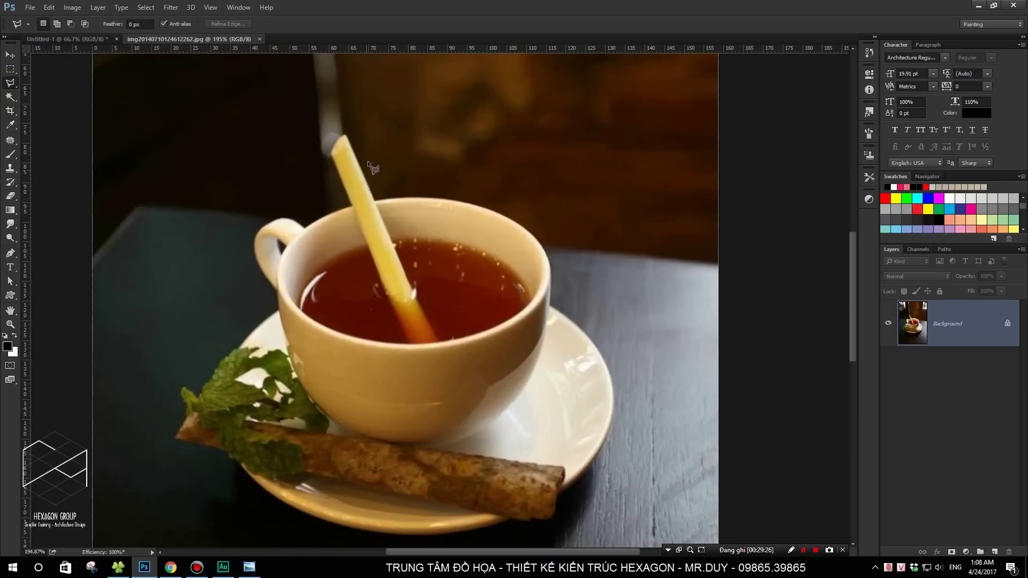
{"action": "left_click", "coordinate": [345, 135]}
{"action": "left_click", "coordinate": [374, 199]}
{"action": "left_click", "coordinate": [423, 199]}
{"action": "left_click", "coordinate": [455, 201]}
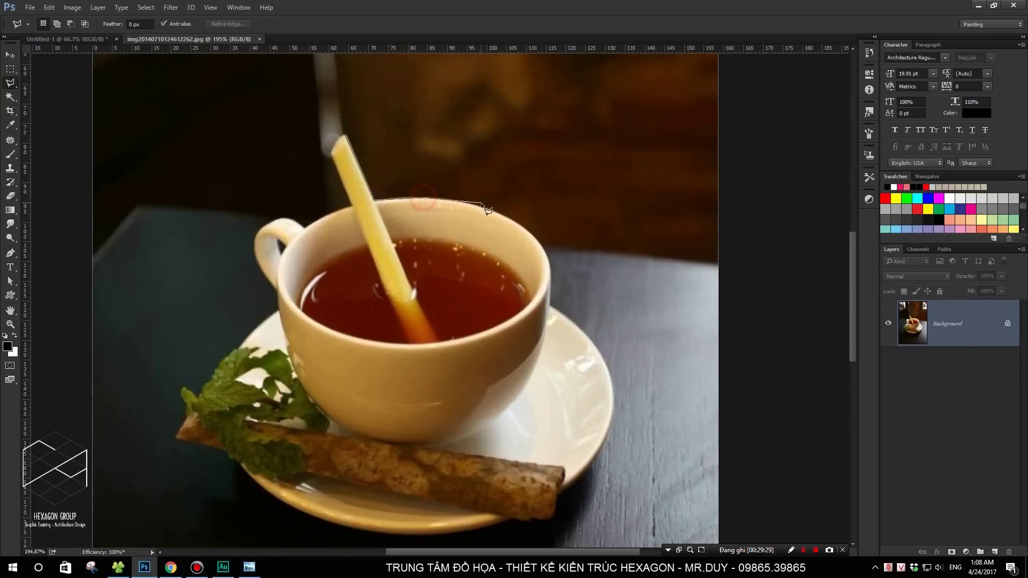
{"action": "left_click", "coordinate": [532, 232]}
{"action": "left_click", "coordinate": [549, 262]}
{"action": "key", "text": "Escape"}
{"action": "left_click", "coordinate": [10, 254]}
{"action": "scroll", "coordinate": [389, 196], "scroll_direction": "up", "scroll_amount": 2}
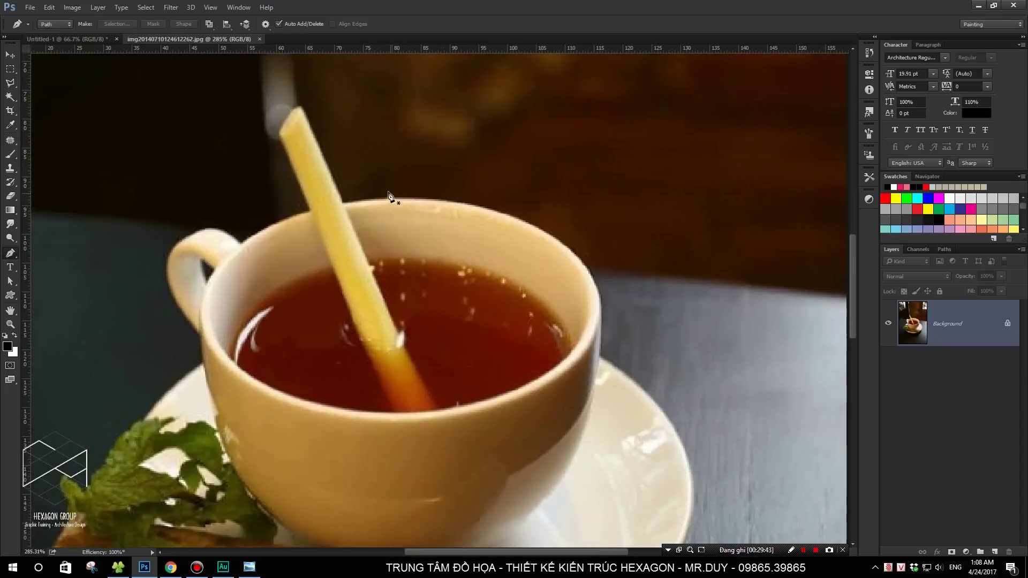
Step: Start the pen path at the straw tip and curve it around the cup rim and right side
{"action": "left_click", "coordinate": [301, 107]}
{"action": "left_click", "coordinate": [343, 202]}
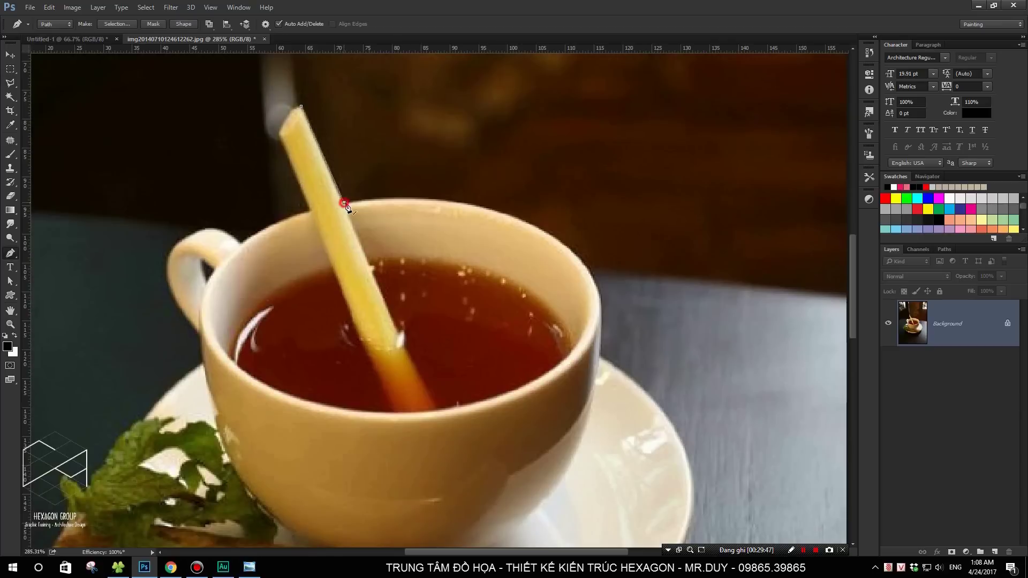
{"action": "left_click_drag", "start_coordinate": [443, 201], "coordinate": [488, 206]}
{"action": "left_click_drag", "start_coordinate": [544, 231], "coordinate": [568, 247]}
{"action": "left_click_drag", "start_coordinate": [600, 293], "coordinate": [609, 329]}
Step: Continue the path with curved anchors that hug the saucer rim
{"action": "scroll", "coordinate": [602, 362], "scroll_direction": "down", "scroll_amount": 1}
{"action": "left_click_drag", "start_coordinate": [602, 362], "coordinate": [526, 204]}
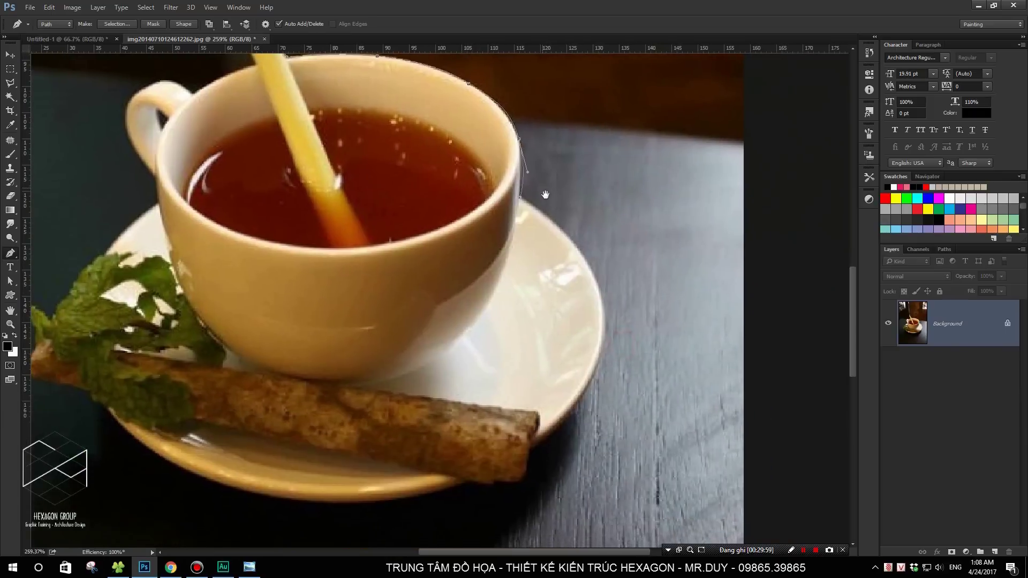
{"action": "scroll", "coordinate": [526, 203], "scroll_direction": "up", "scroll_amount": 1}
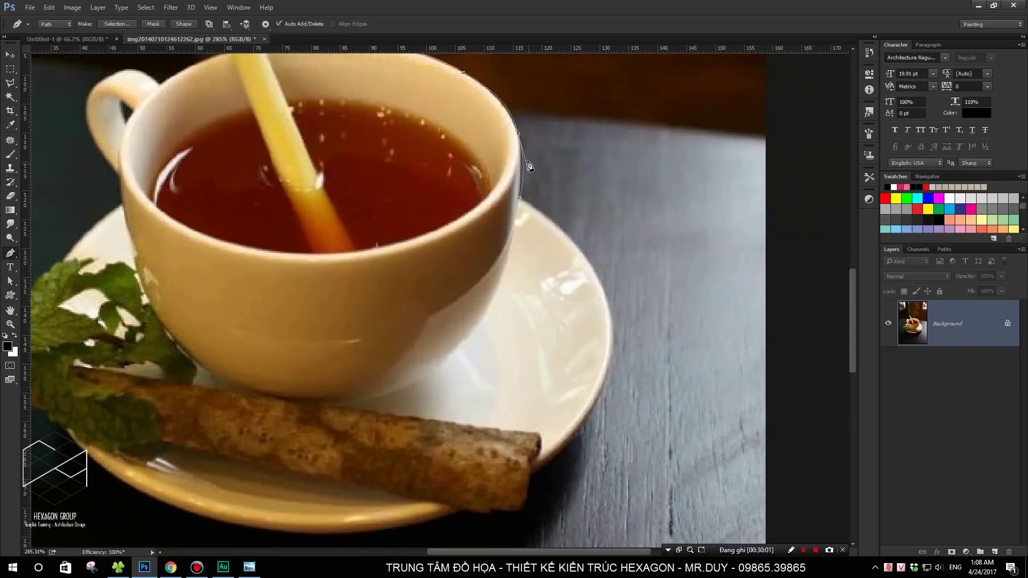
{"action": "scroll", "coordinate": [526, 202], "scroll_direction": "up", "scroll_amount": 1}
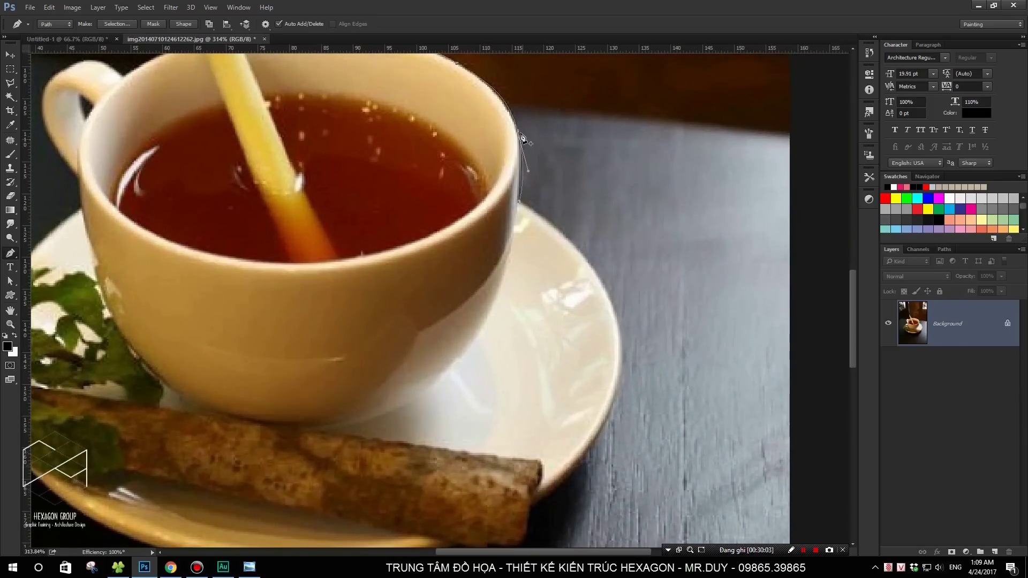
{"action": "left_click_drag", "start_coordinate": [584, 256], "coordinate": [604, 285]}
{"action": "left_click_drag", "start_coordinate": [622, 348], "coordinate": [621, 384]}
{"action": "mouse_move", "coordinate": [584, 464]}
{"action": "left_mouse_down"}
{"action": "mouse_move", "coordinate": [535, 505]}
{"action": "mouse_move", "coordinate": [586, 322]}
{"action": "left_mouse_up"}
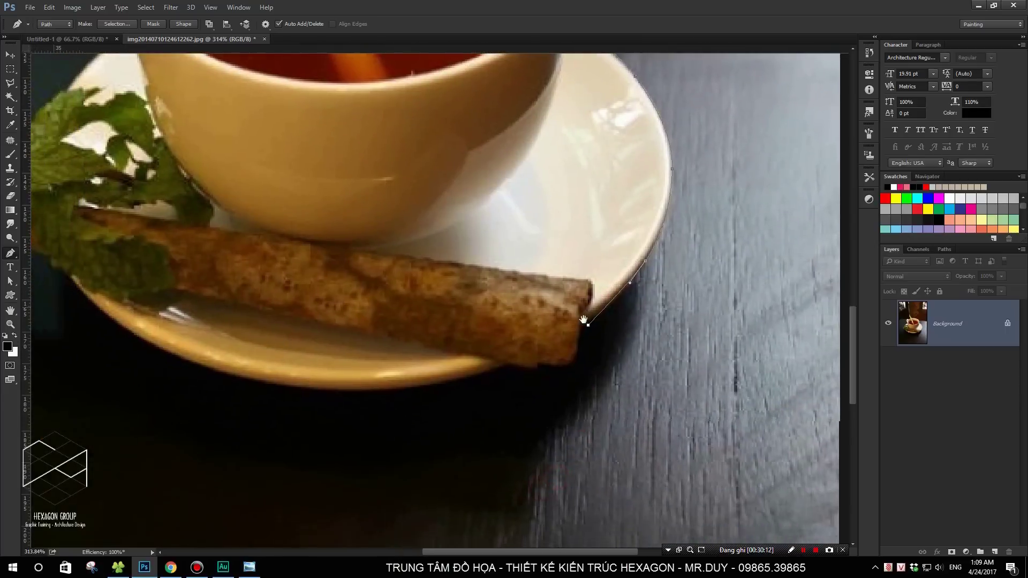
Step: Place corner anchors along the saucer rim from the cinnamon stick to the left edge
{"action": "left_click", "coordinate": [580, 360]}
{"action": "left_click", "coordinate": [508, 366]}
{"action": "left_click", "coordinate": [405, 389]}
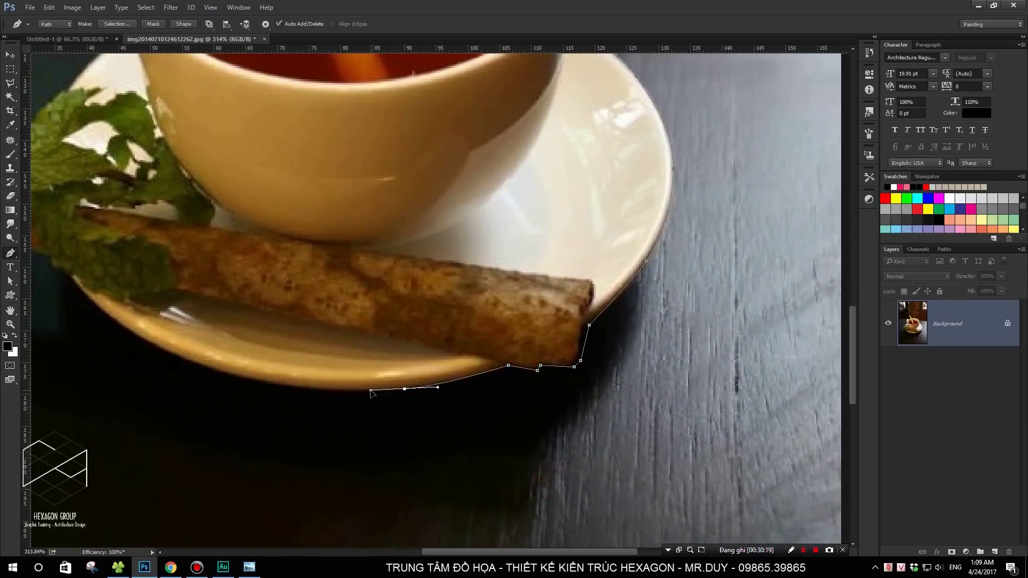
{"action": "left_click", "coordinate": [230, 372]}
{"action": "left_click", "coordinate": [97, 306]}
{"action": "left_click", "coordinate": [73, 278]}
{"action": "left_click_drag", "start_coordinate": [62, 279], "coordinate": [304, 366]}
Step: Trace around the cinnamon stick end and up along the mint leaves
{"action": "left_click", "coordinate": [308, 361]}
{"action": "left_click", "coordinate": [293, 342]}
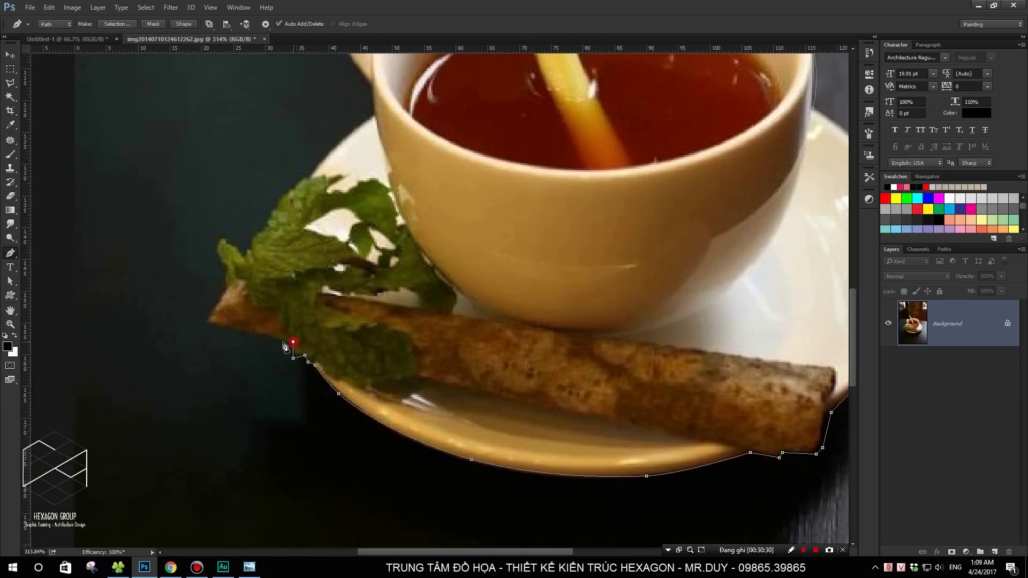
{"action": "left_click", "coordinate": [205, 323]}
{"action": "left_click", "coordinate": [227, 288]}
{"action": "left_click", "coordinate": [221, 239]}
{"action": "left_click", "coordinate": [267, 227]}
{"action": "left_click", "coordinate": [297, 187]}
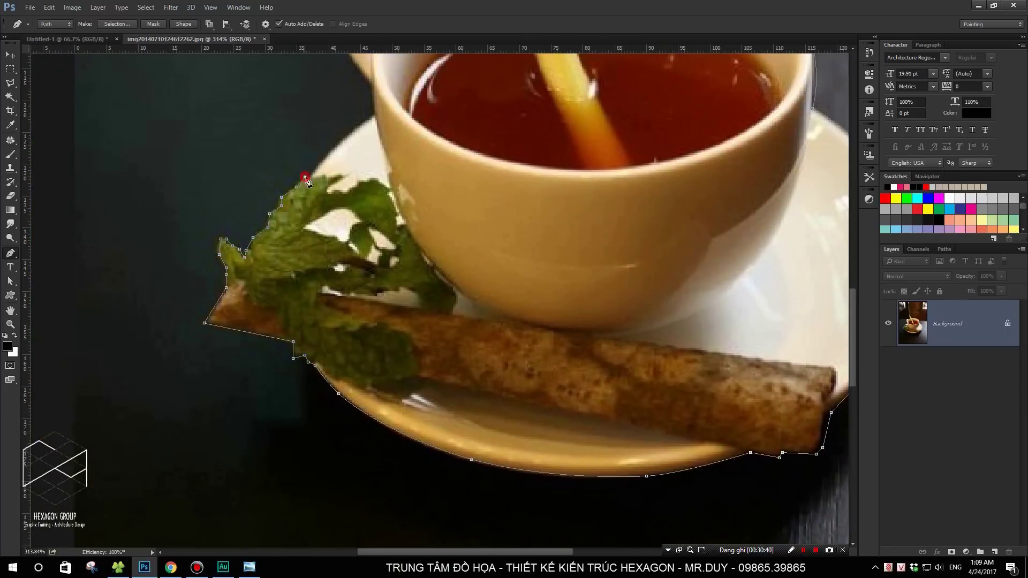
{"action": "left_click", "coordinate": [373, 116]}
Step: Trace around the cup handle and along the rim, joining the outline back near the straw
{"action": "left_click_drag", "start_coordinate": [373, 115], "coordinate": [427, 271]}
{"action": "left_click", "coordinate": [405, 216]}
{"action": "left_click", "coordinate": [394, 190]}
{"action": "left_click", "coordinate": [392, 153]}
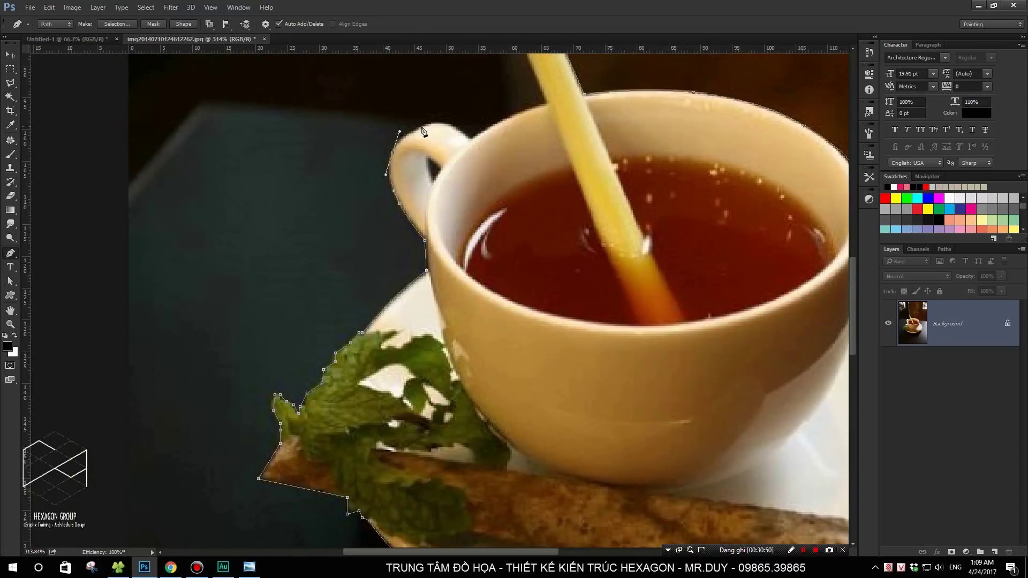
{"action": "left_click", "coordinate": [431, 124]}
{"action": "left_click", "coordinate": [473, 139]}
{"action": "left_click", "coordinate": [491, 125]}
{"action": "left_click", "coordinate": [507, 117]}
{"action": "left_click", "coordinate": [523, 110]}
{"action": "scroll", "coordinate": [549, 107], "scroll_direction": "down", "scroll_amount": 1}
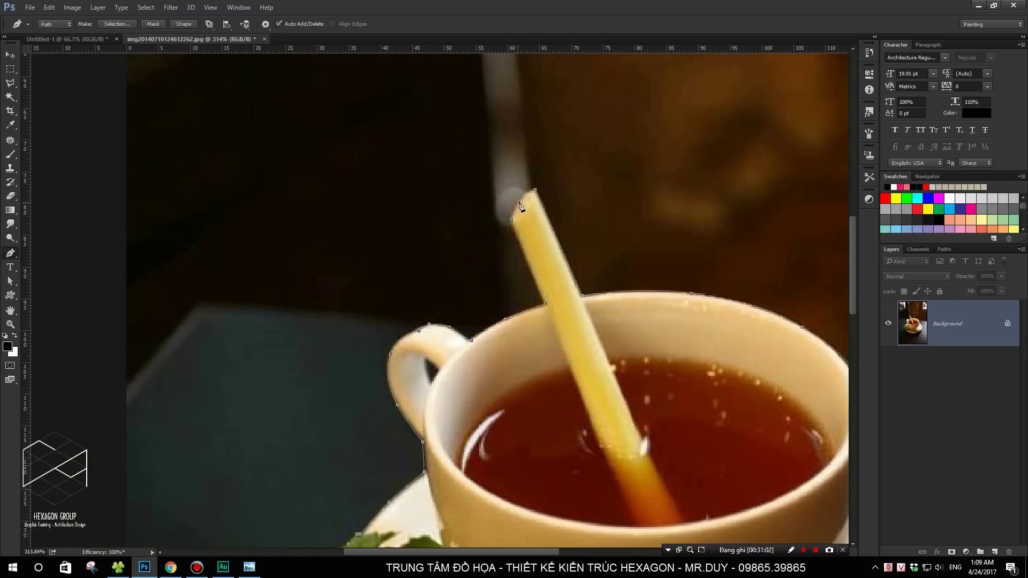
{"action": "scroll", "coordinate": [552, 112], "scroll_direction": "down", "scroll_amount": 1}
{"action": "scroll", "coordinate": [589, 204], "scroll_direction": "down", "scroll_amount": 1}
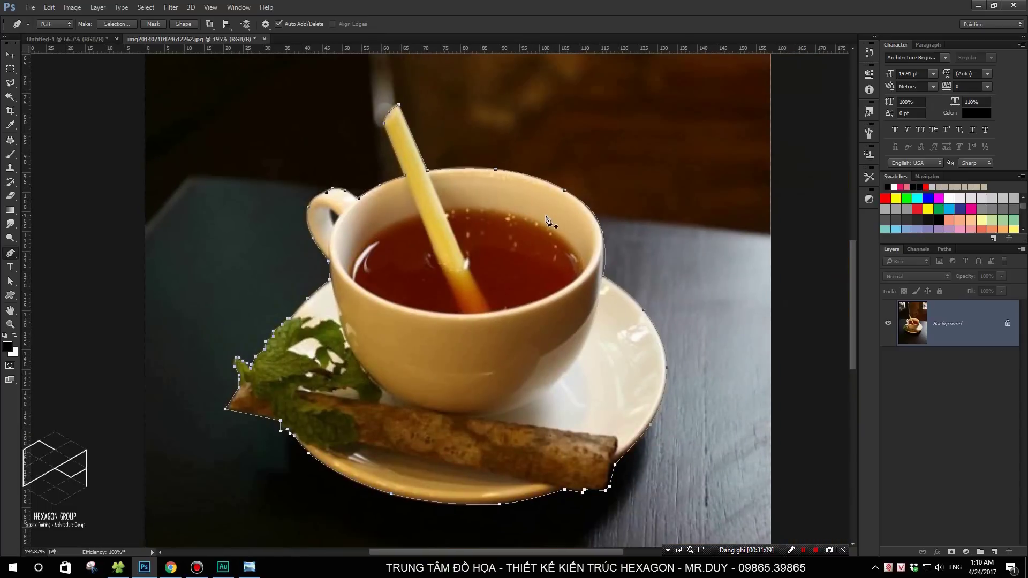
Step: With the Direct Selection tool, reshape the rim anchor's curve to follow the cup rim
{"action": "left_click", "coordinate": [10, 282]}
{"action": "left_click_drag", "start_coordinate": [9, 284], "coordinate": [68, 289]}
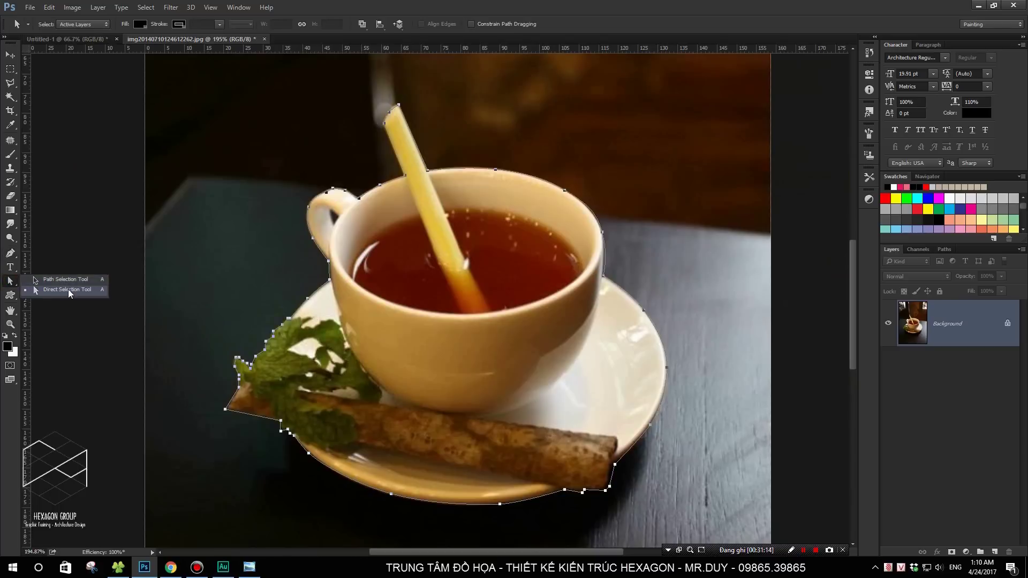
{"action": "scroll", "coordinate": [528, 236], "scroll_direction": "up", "scroll_amount": 5}
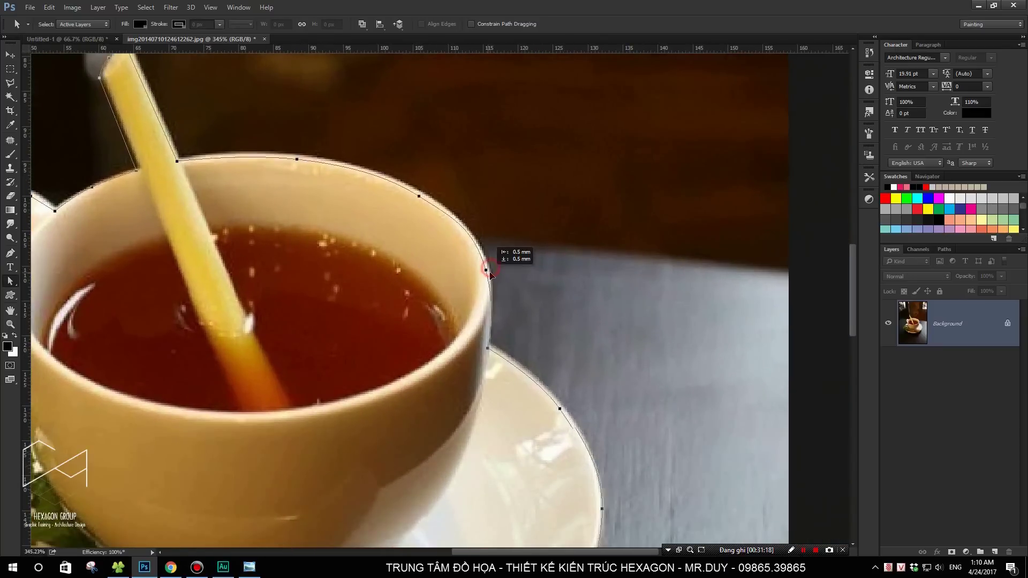
{"action": "left_click", "coordinate": [490, 267]}
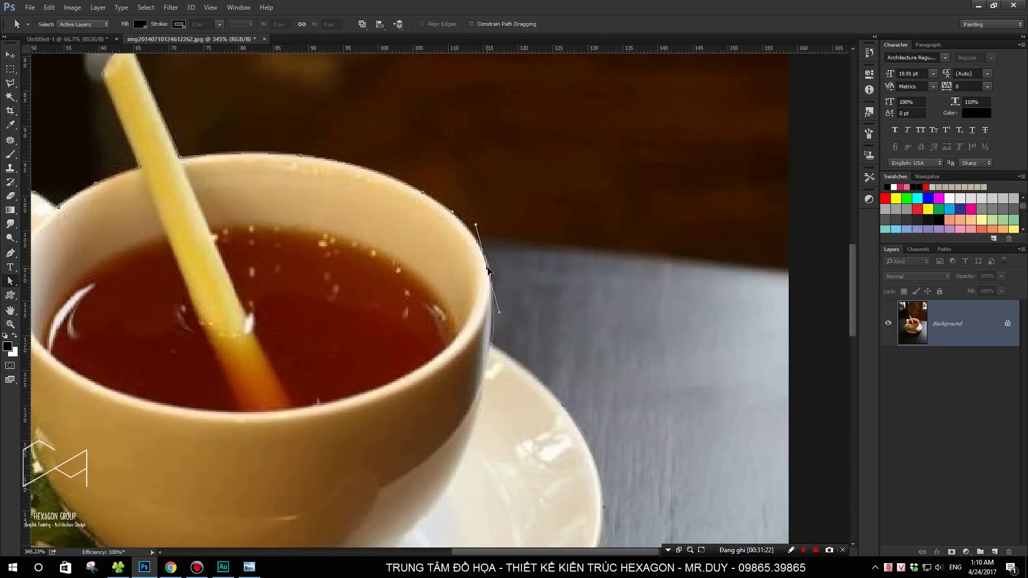
{"action": "scroll", "coordinate": [492, 340], "scroll_direction": "up", "scroll_amount": 2}
{"action": "scroll", "coordinate": [493, 348], "scroll_direction": "down", "scroll_amount": 1}
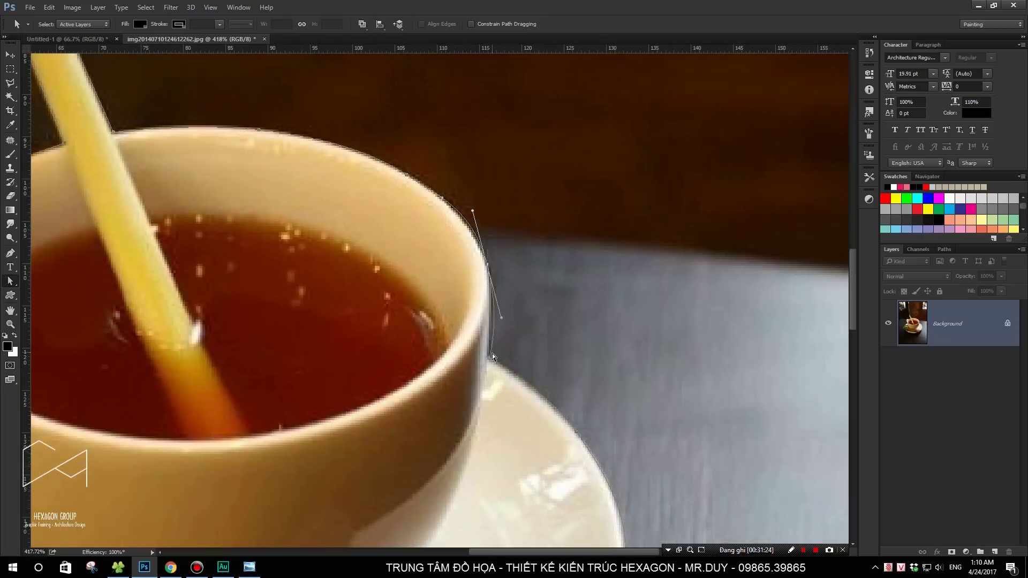
{"action": "mouse_move", "coordinate": [502, 320]}
{"action": "left_mouse_down"}
{"action": "mouse_move", "coordinate": [496, 292]}
{"action": "mouse_move", "coordinate": [507, 291]}
{"action": "mouse_move", "coordinate": [501, 303]}
{"action": "mouse_move", "coordinate": [506, 289]}
{"action": "mouse_move", "coordinate": [498, 306]}
{"action": "left_mouse_up"}
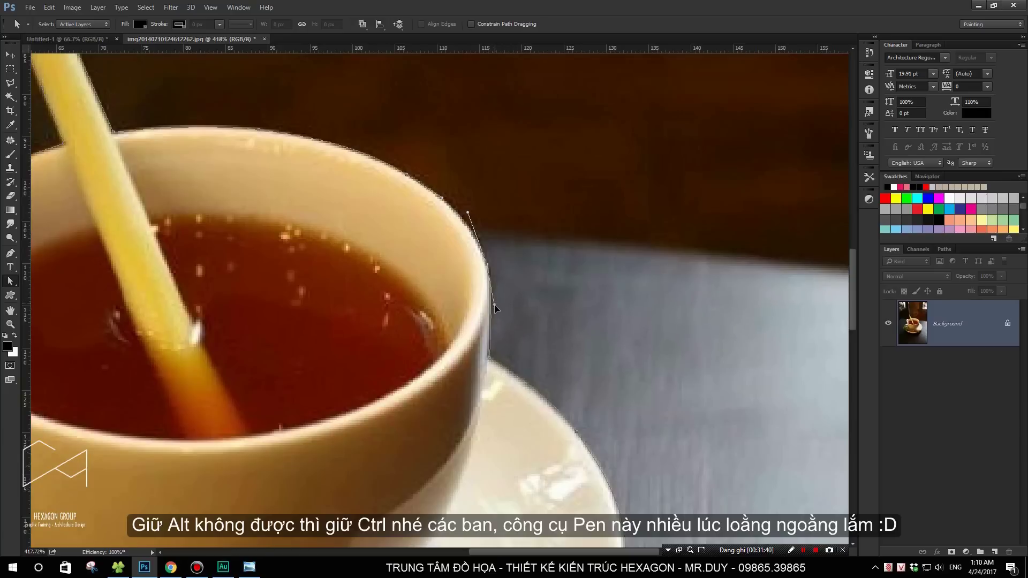
{"action": "mouse_move", "coordinate": [467, 213]}
{"action": "left_mouse_down"}
{"action": "mouse_move", "coordinate": [465, 205]}
{"action": "mouse_move", "coordinate": [465, 218]}
{"action": "left_mouse_up"}
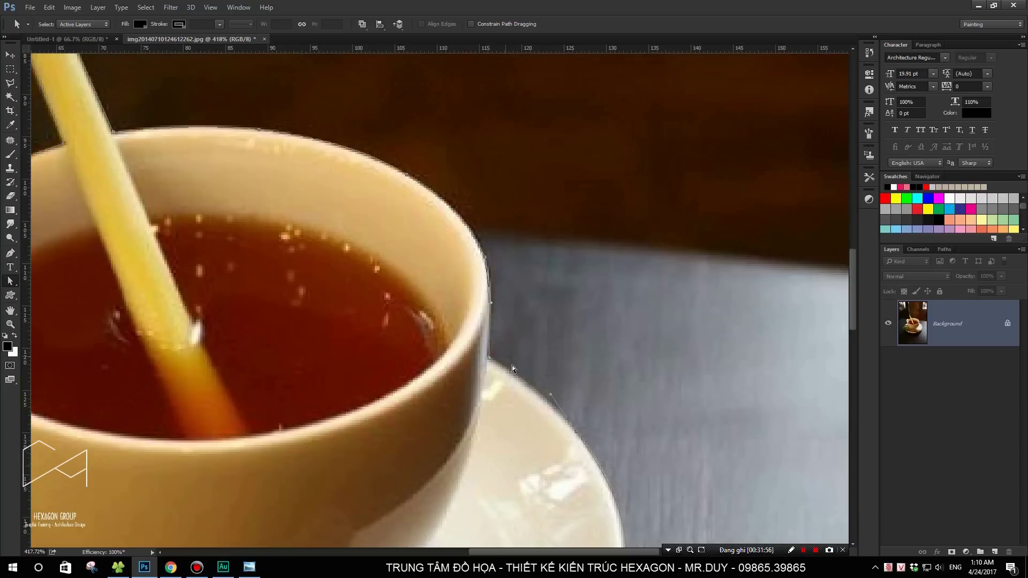
Step: Select and inspect the path segment along the saucer rim up close
{"action": "scroll", "coordinate": [512, 365], "scroll_direction": "down", "scroll_amount": 5}
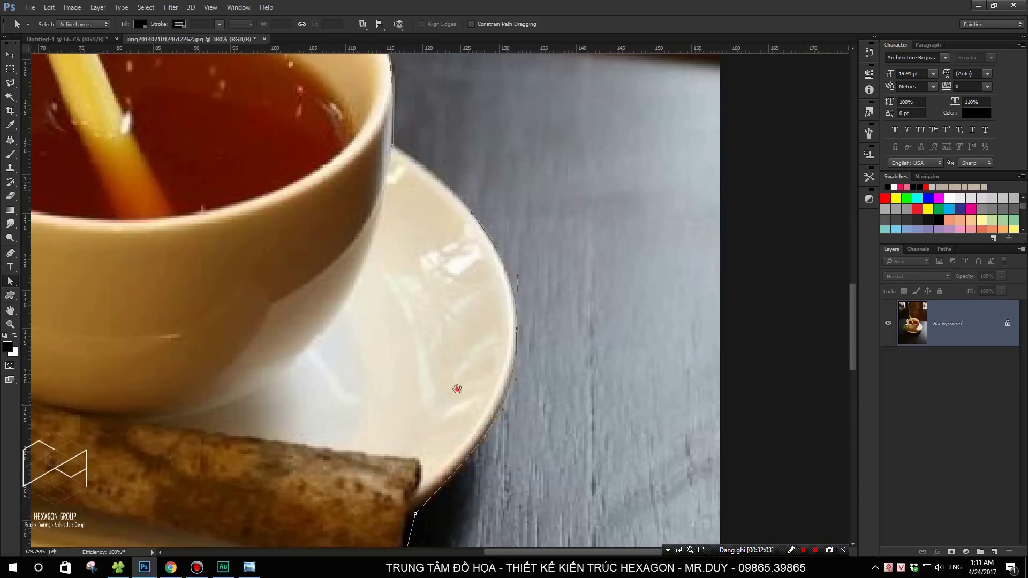
{"action": "scroll", "coordinate": [484, 318], "scroll_direction": "up", "scroll_amount": 2}
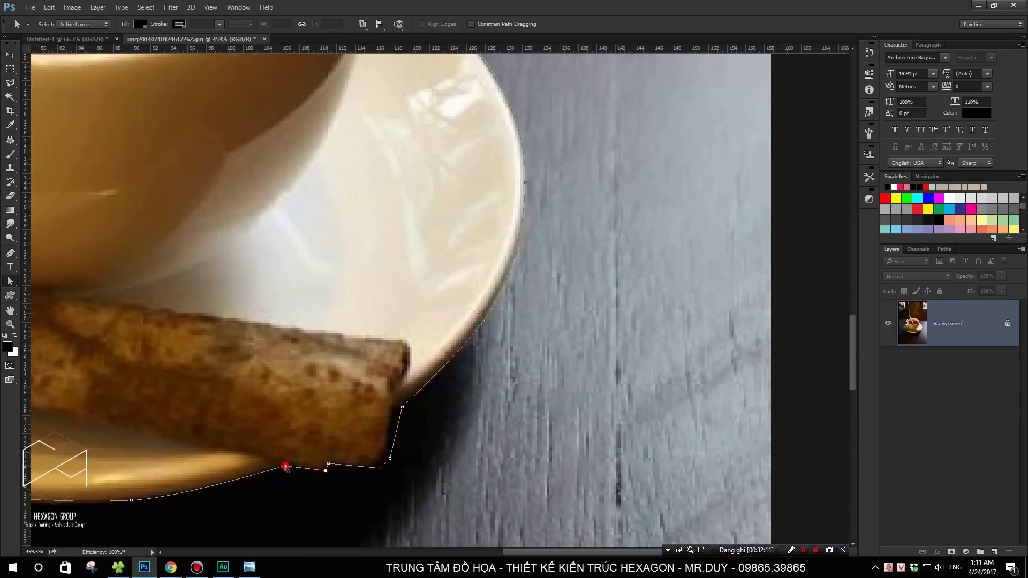
{"action": "scroll", "coordinate": [482, 356], "scroll_direction": "down", "scroll_amount": 1}
{"action": "left_click", "coordinate": [215, 339]}
{"action": "scroll", "coordinate": [215, 343], "scroll_direction": "down", "scroll_amount": 1}
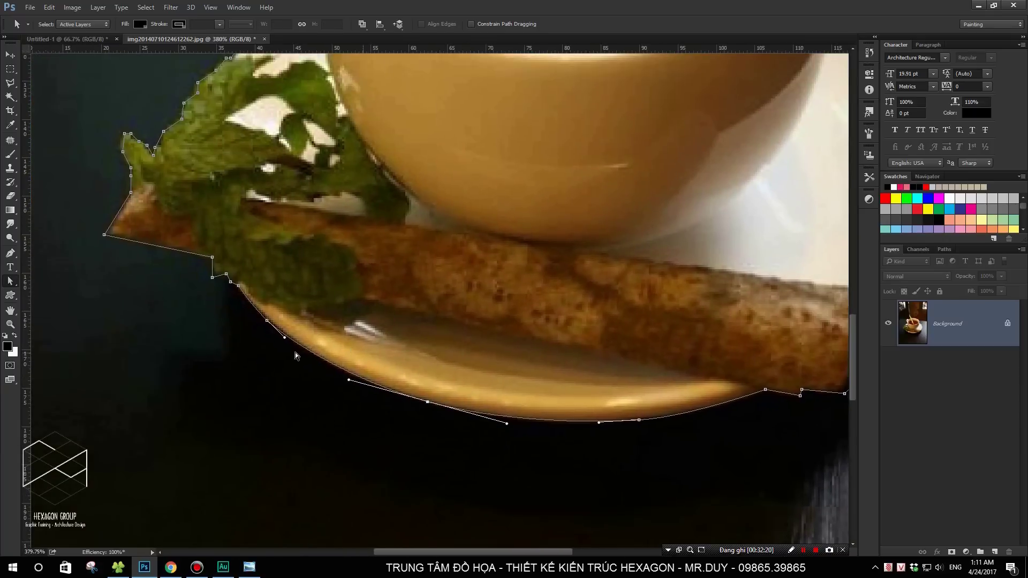
{"action": "scroll", "coordinate": [289, 342], "scroll_direction": "down", "scroll_amount": 2}
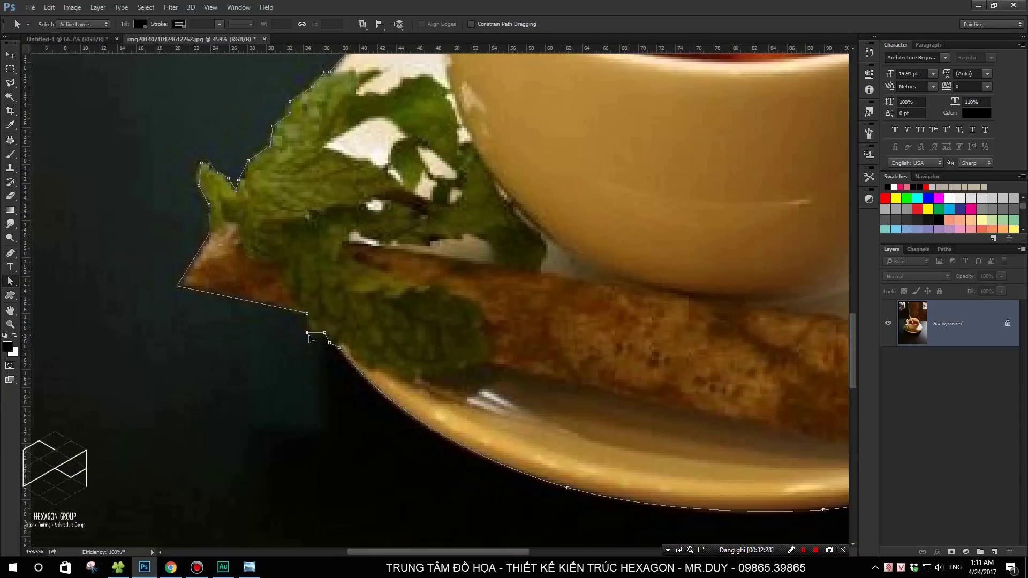
{"action": "scroll", "coordinate": [375, 279], "scroll_direction": "up", "scroll_amount": 4}
{"action": "scroll", "coordinate": [375, 279], "scroll_direction": "up", "scroll_amount": 1}
{"action": "scroll", "coordinate": [391, 205], "scroll_direction": "up", "scroll_amount": 2}
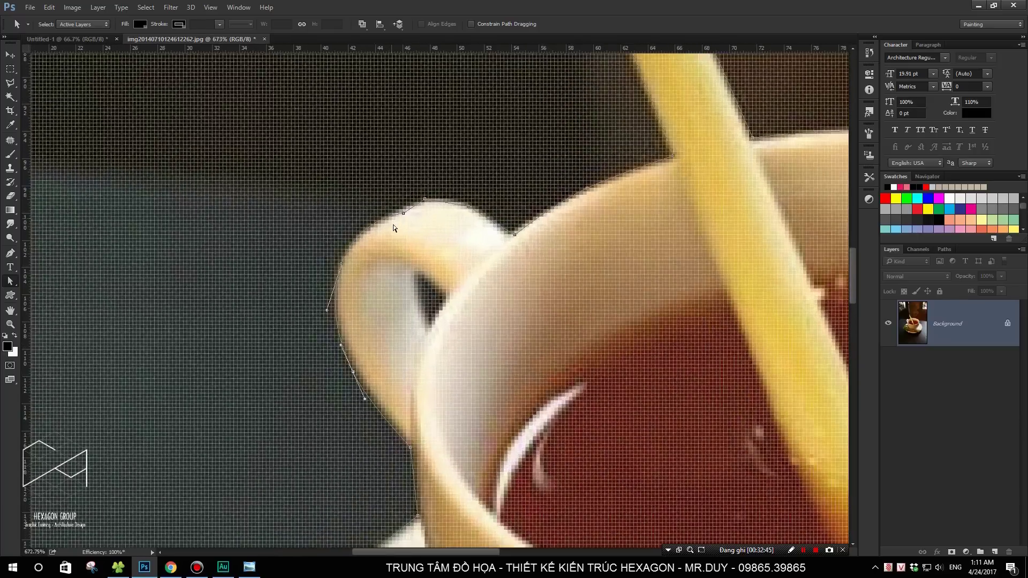
{"action": "scroll", "coordinate": [394, 224], "scroll_direction": "up", "scroll_amount": 2}
Step: Inspect the path around the cup handle, then bring up the pen variants list
{"action": "left_click", "coordinate": [405, 213]}
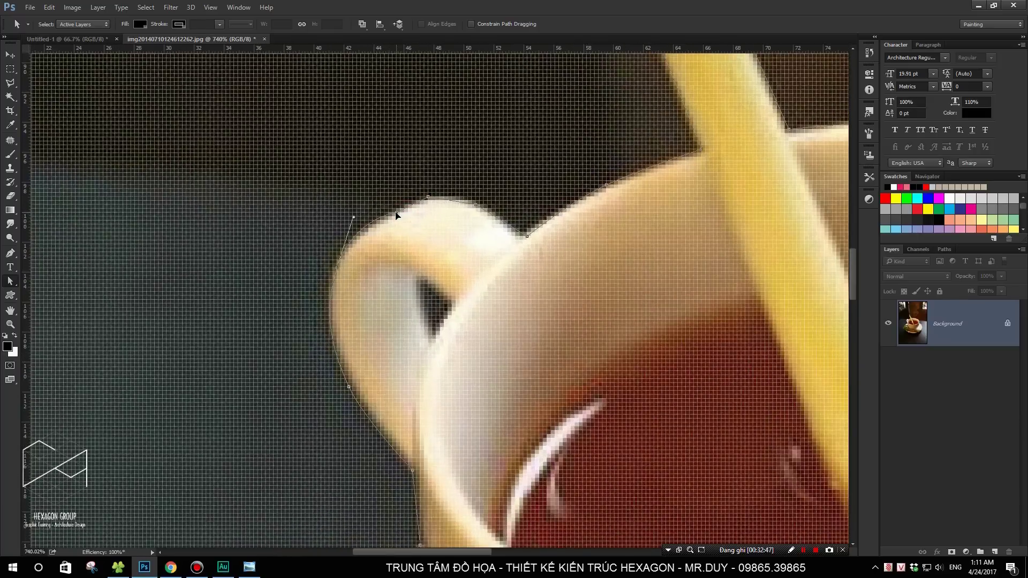
{"action": "scroll", "coordinate": [396, 214], "scroll_direction": "down", "scroll_amount": 2}
{"action": "scroll", "coordinate": [397, 214], "scroll_direction": "down", "scroll_amount": 1}
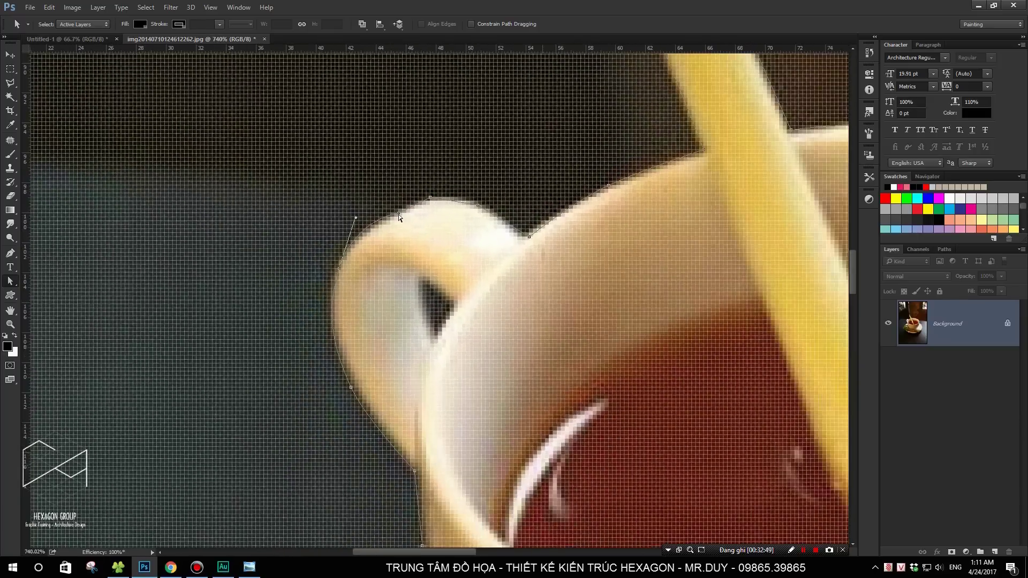
{"action": "scroll", "coordinate": [399, 214], "scroll_direction": "down", "scroll_amount": 1}
{"action": "scroll", "coordinate": [398, 215], "scroll_direction": "down", "scroll_amount": 1}
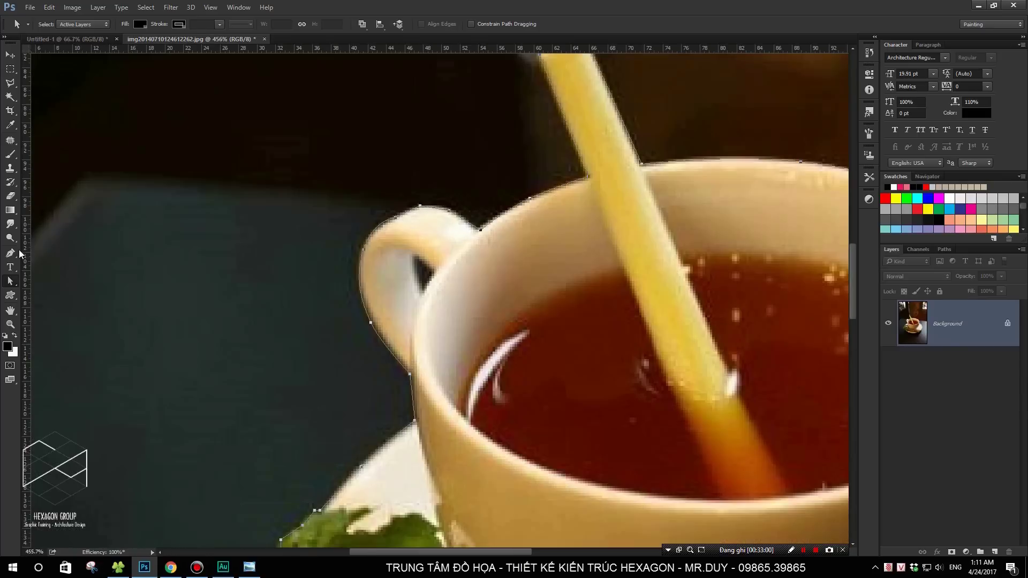
{"action": "left_click", "coordinate": [12, 253]}
{"action": "right_click", "coordinate": [13, 255]}
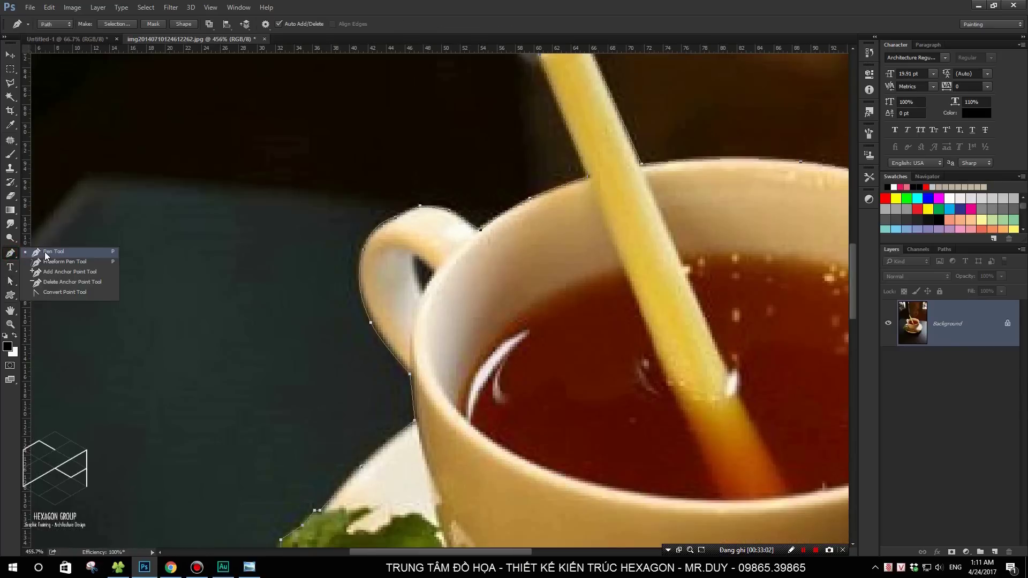
Step: With the standard Pen, remove a stray anchor and add and drag anchors along the handle's top curve
{"action": "left_click", "coordinate": [44, 251]}
{"action": "scroll", "coordinate": [399, 224], "scroll_direction": "up", "scroll_amount": 3}
{"action": "scroll", "coordinate": [399, 224], "scroll_direction": "down", "scroll_amount": 2}
{"action": "scroll", "coordinate": [397, 224], "scroll_direction": "up", "scroll_amount": 1}
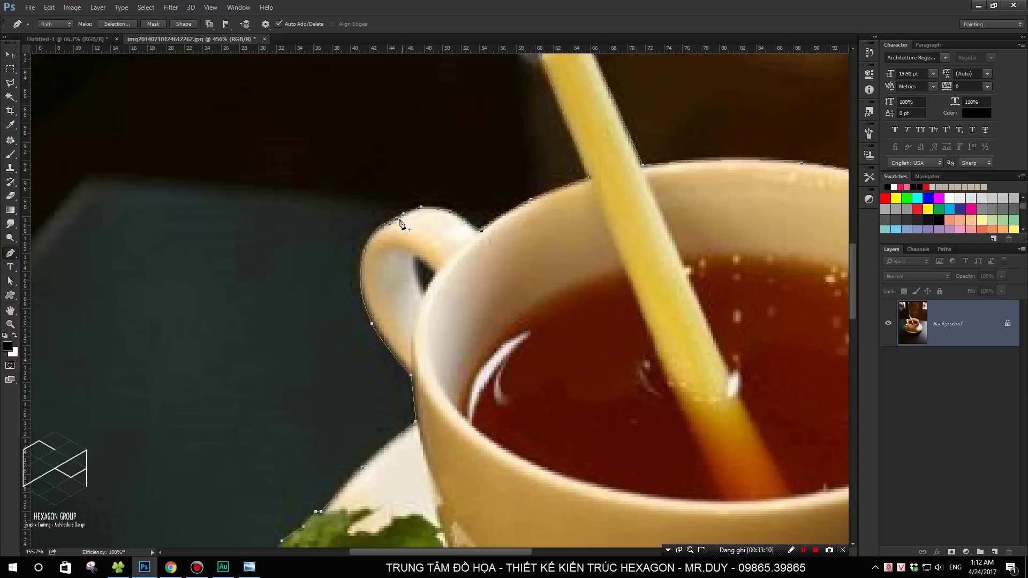
{"action": "left_click", "coordinate": [399, 224]}
{"action": "left_click", "coordinate": [410, 213]}
{"action": "left_click_drag", "start_coordinate": [412, 214], "coordinate": [419, 213]}
{"action": "left_click", "coordinate": [412, 210], "text": "ctrl"}
{"action": "left_click_drag", "start_coordinate": [450, 213], "coordinate": [453, 210]}
Step: Zoom and pan to bring the whole cup and saucer into view
{"action": "scroll", "coordinate": [455, 213], "scroll_direction": "down", "scroll_amount": 5}
{"action": "scroll", "coordinate": [516, 200], "scroll_direction": "down", "scroll_amount": 2}
{"action": "left_click_drag", "start_coordinate": [506, 164], "coordinate": [464, 153]}
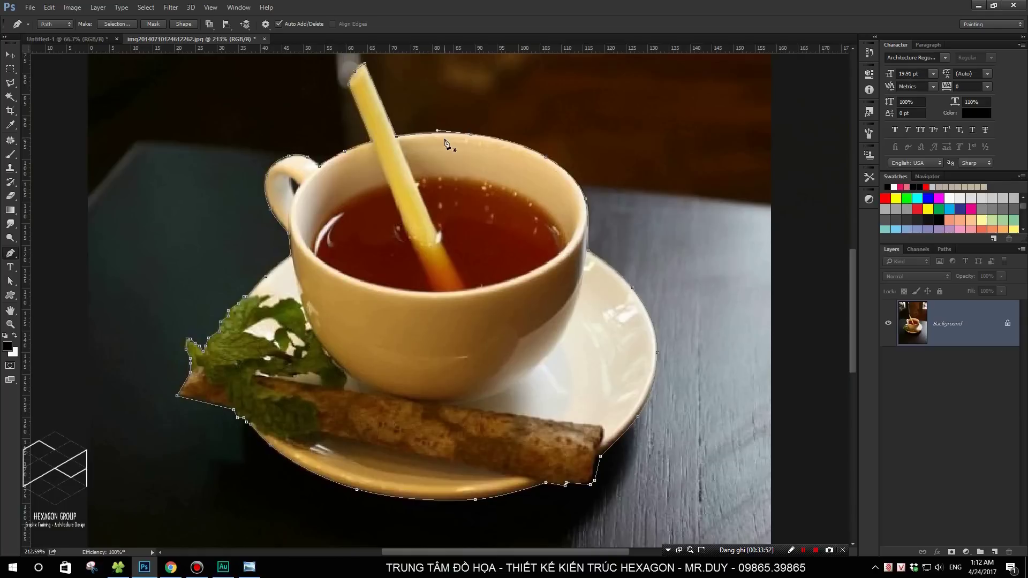
{"action": "scroll", "coordinate": [445, 142], "scroll_direction": "down", "scroll_amount": 1}
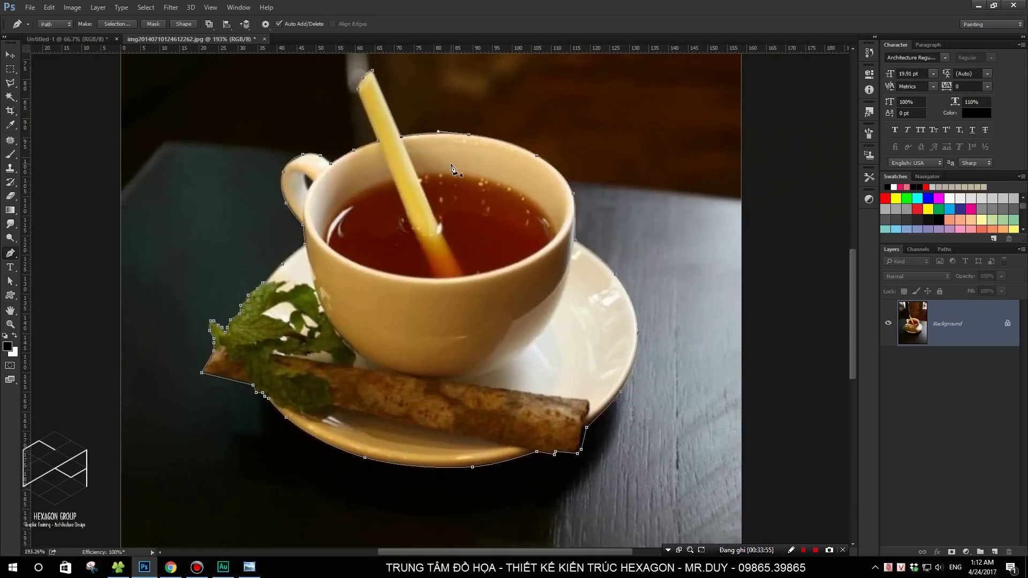
{"action": "scroll", "coordinate": [451, 164], "scroll_direction": "down", "scroll_amount": 1}
{"action": "scroll", "coordinate": [451, 164], "scroll_direction": "down", "scroll_amount": 1}
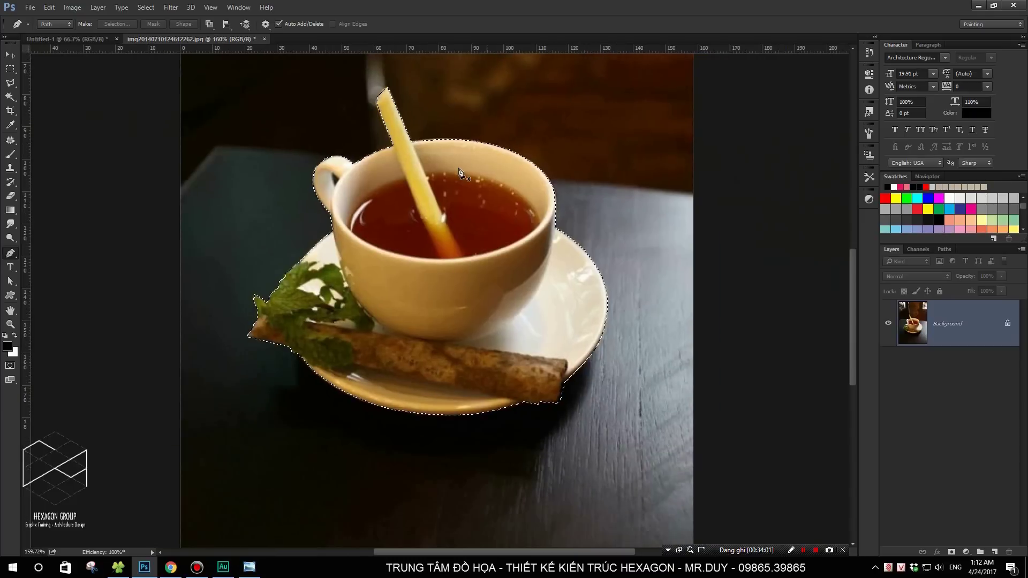
Step: Load the path as a selection, paste the cup into Untitled-1 as Layer 1, and position it
{"action": "key", "text": "ctrl+Return"}
{"action": "key", "text": "ctrl+Tab"}
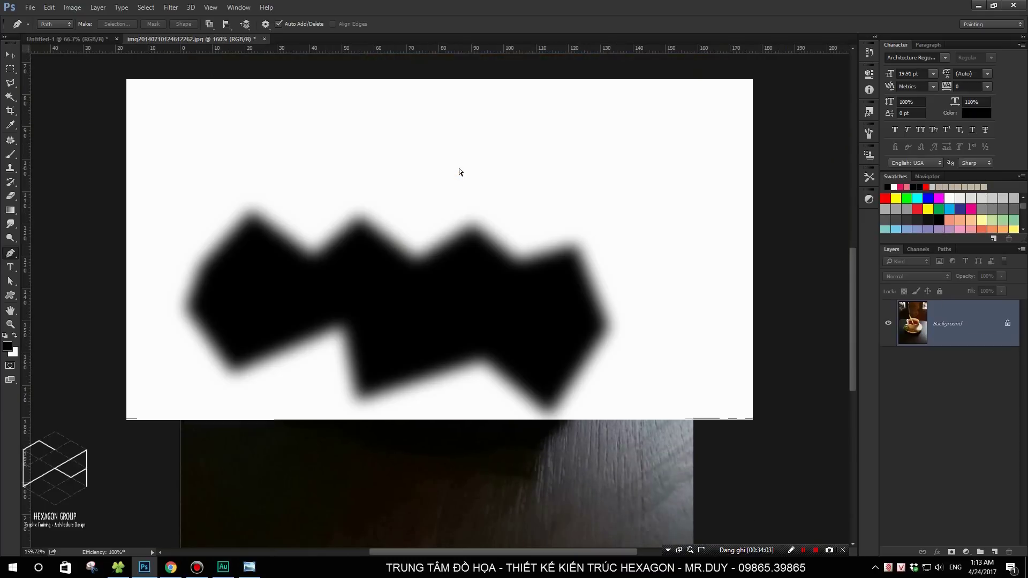
{"action": "key", "text": "ctrl+v"}
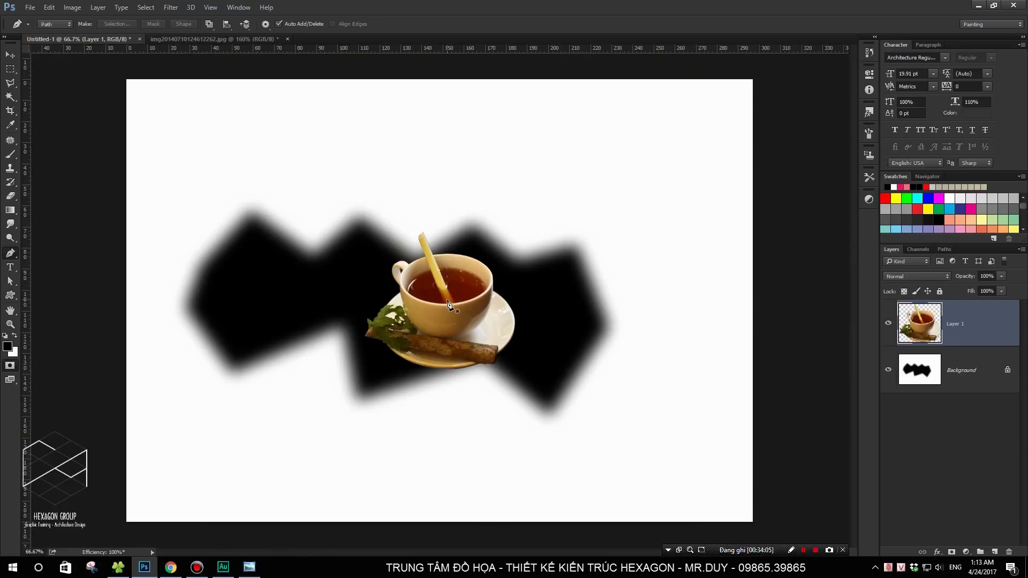
{"action": "key", "text": "v"}
{"action": "mouse_move", "coordinate": [431, 300]}
{"action": "left_mouse_down"}
{"action": "mouse_move", "coordinate": [442, 305]}
{"action": "mouse_move", "coordinate": [413, 304]}
{"action": "left_mouse_up"}
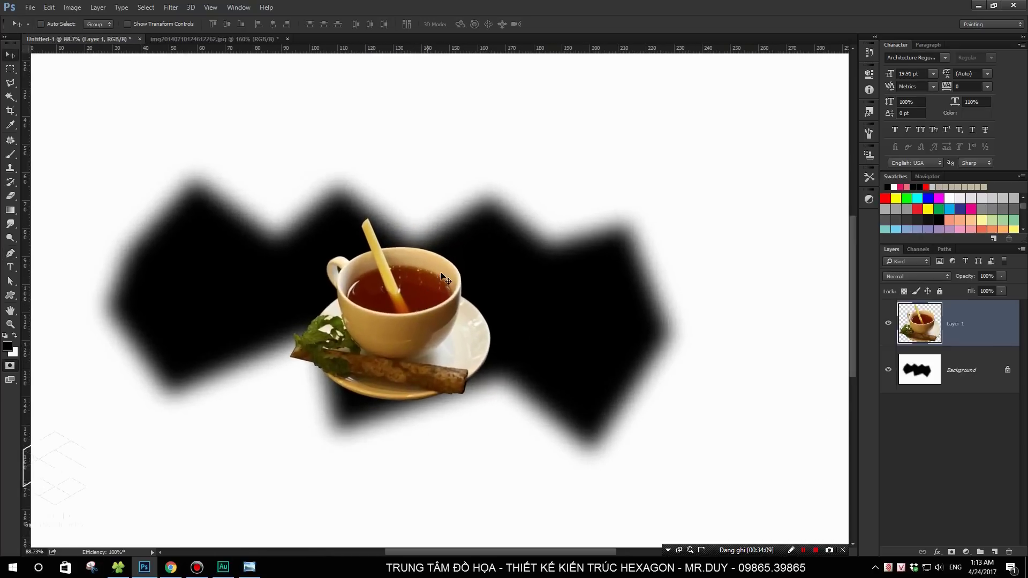
{"action": "scroll", "coordinate": [375, 236], "scroll_direction": "up", "scroll_amount": 2}
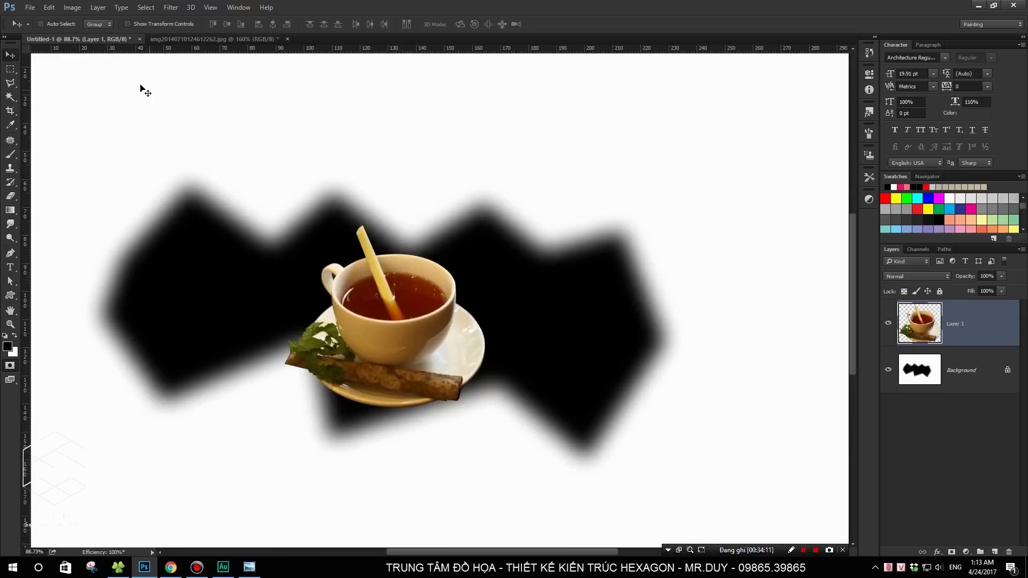
{"action": "left_click", "coordinate": [13, 257]}
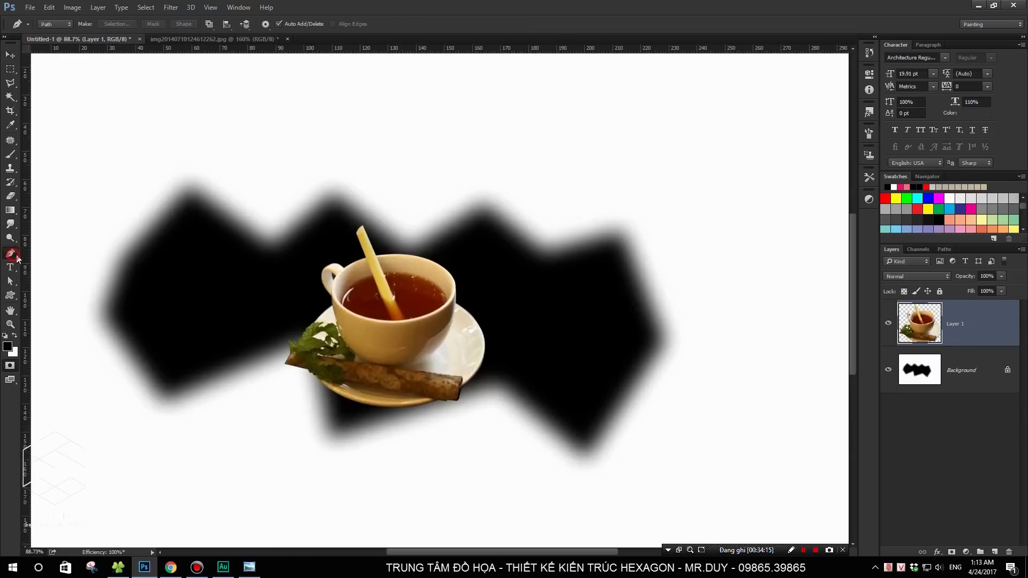
Step: Set the standard Pen Tool's mode from Path to Shape
{"action": "right_click", "coordinate": [13, 256]}
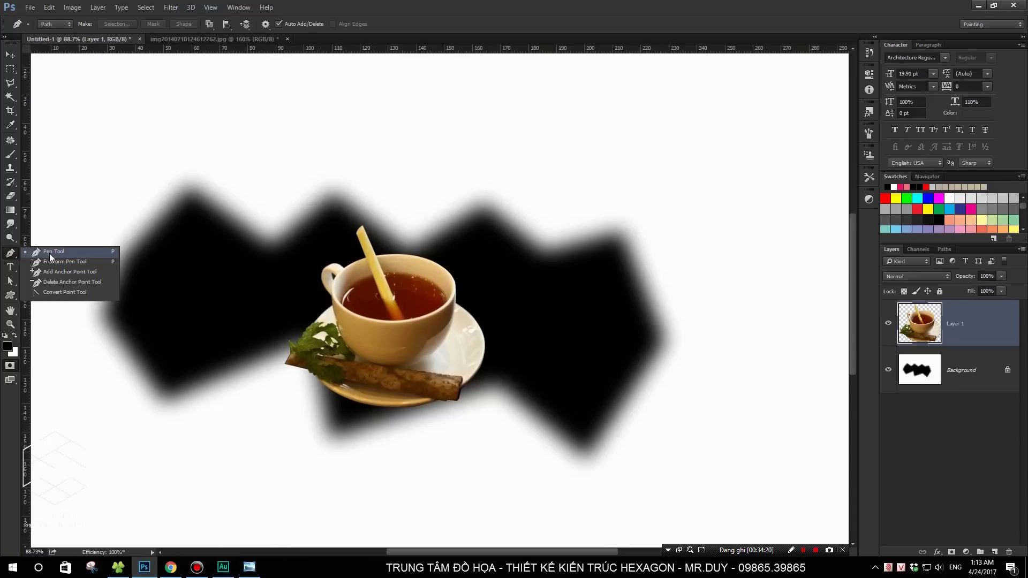
{"action": "left_click", "coordinate": [49, 253]}
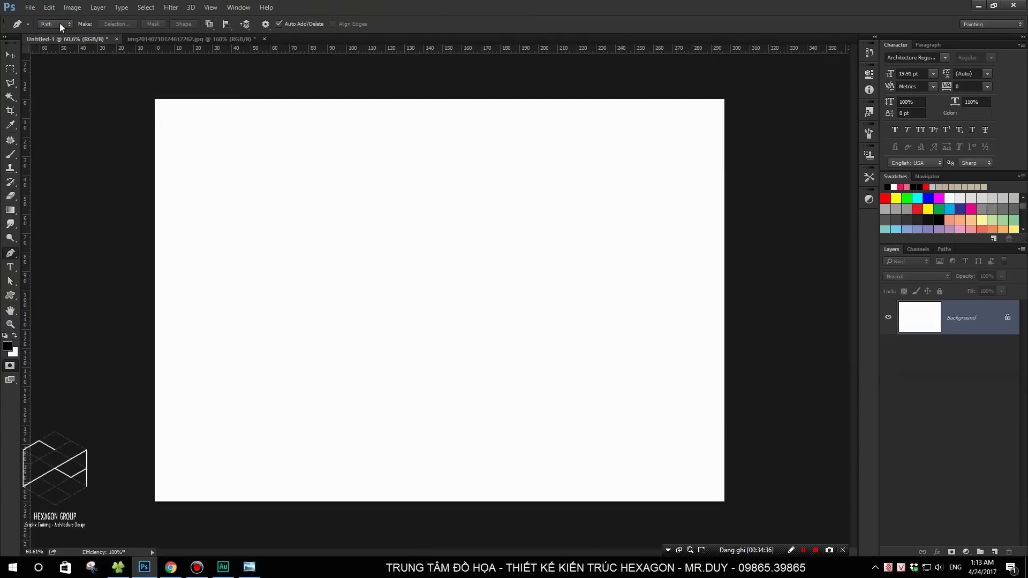
{"action": "left_click", "coordinate": [59, 23]}
{"action": "left_click", "coordinate": [51, 33]}
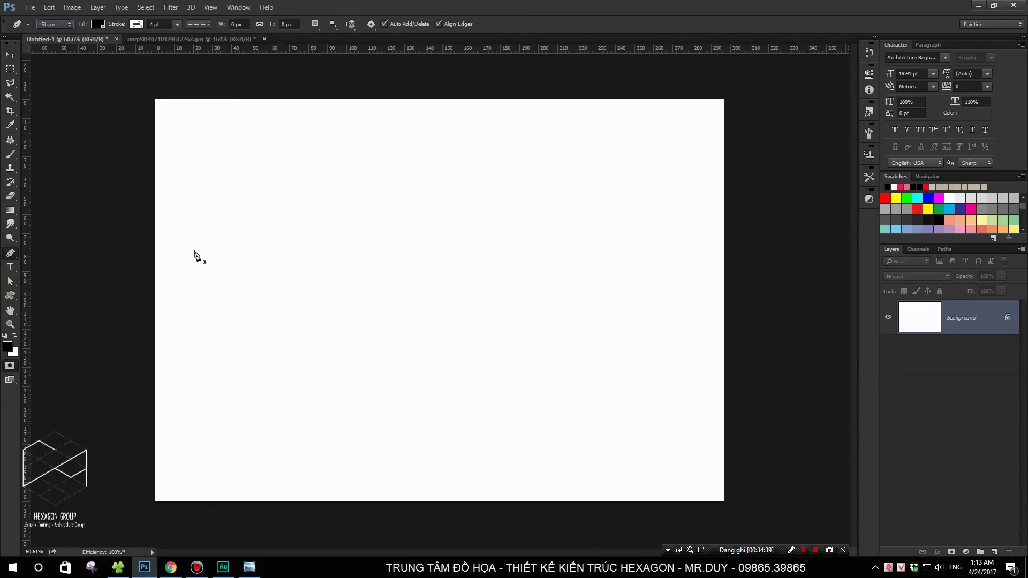
Step: Draw a six-corner black hexagon on the canvas
{"action": "left_click", "coordinate": [195, 251]}
{"action": "left_click", "coordinate": [243, 139]}
{"action": "left_click", "coordinate": [374, 139]}
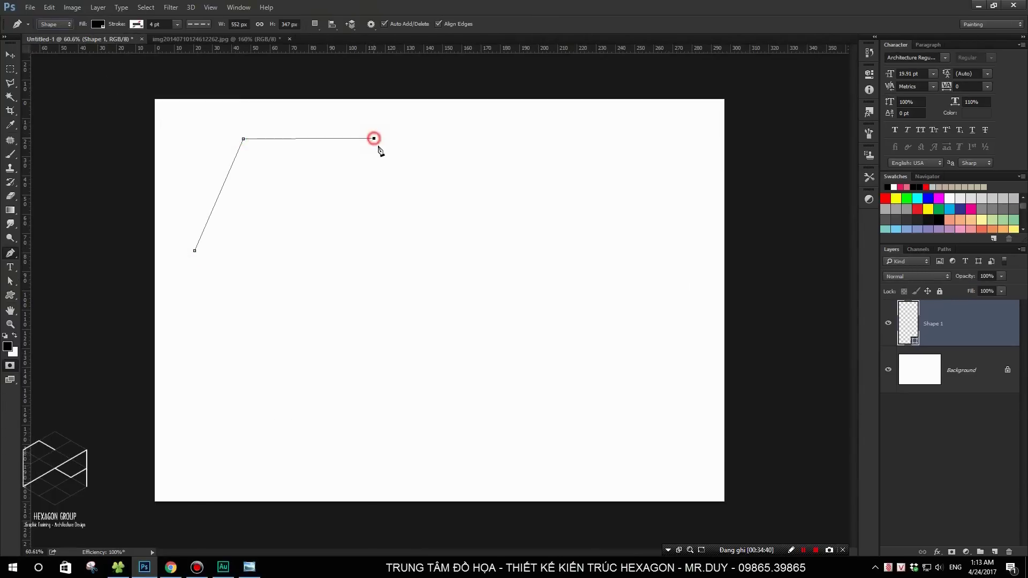
{"action": "left_click", "coordinate": [419, 237]}
{"action": "left_click", "coordinate": [363, 351]}
{"action": "left_click", "coordinate": [229, 321]}
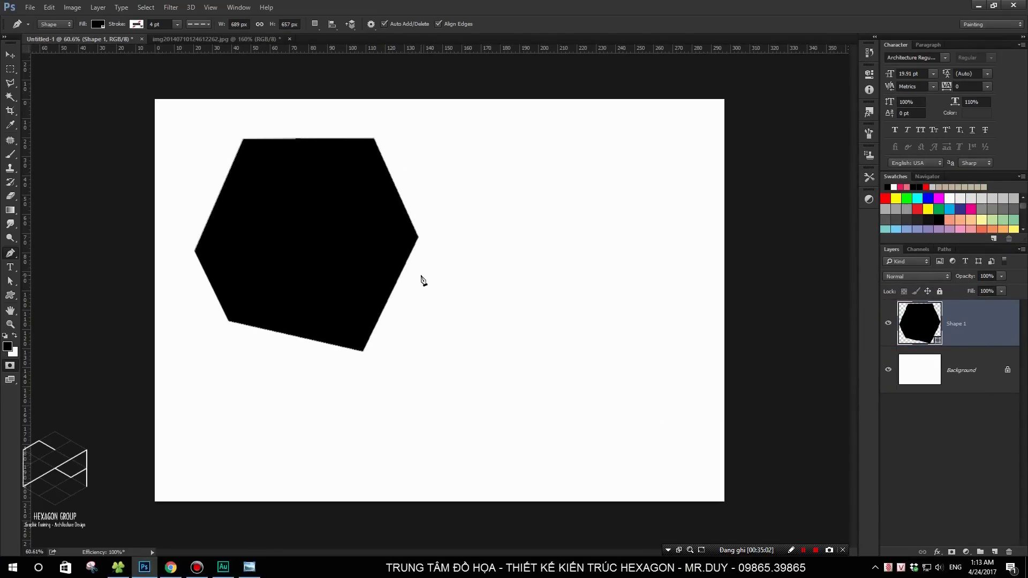
Step: Draw a second black six-corner polygon to the right of the hexagon
{"action": "key", "text": "Return"}
{"action": "left_click", "coordinate": [479, 282]}
{"action": "left_click", "coordinate": [491, 175]}
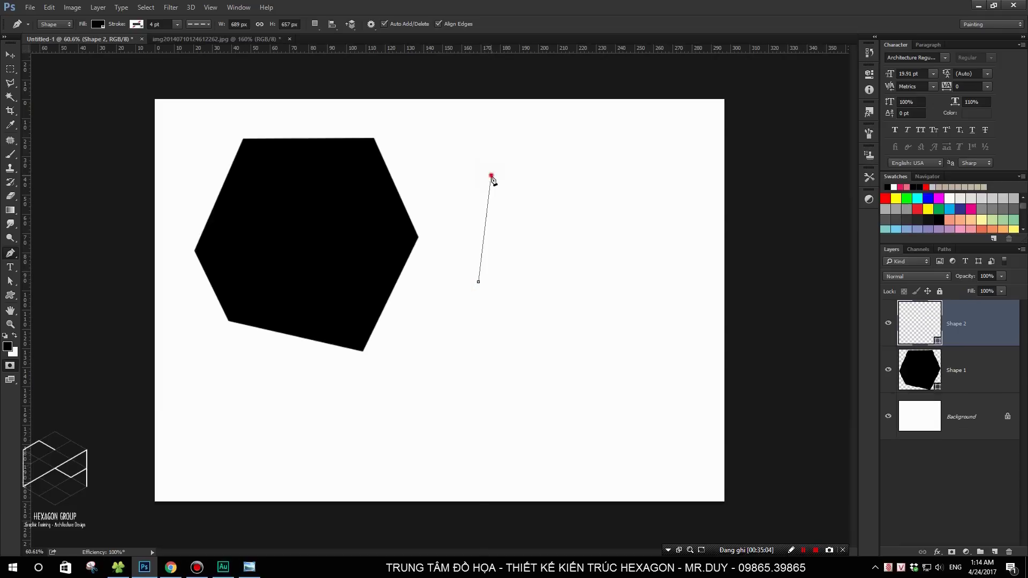
{"action": "left_click", "coordinate": [597, 164]}
{"action": "left_click", "coordinate": [635, 225]}
{"action": "left_click", "coordinate": [624, 332]}
{"action": "left_click", "coordinate": [507, 338]}
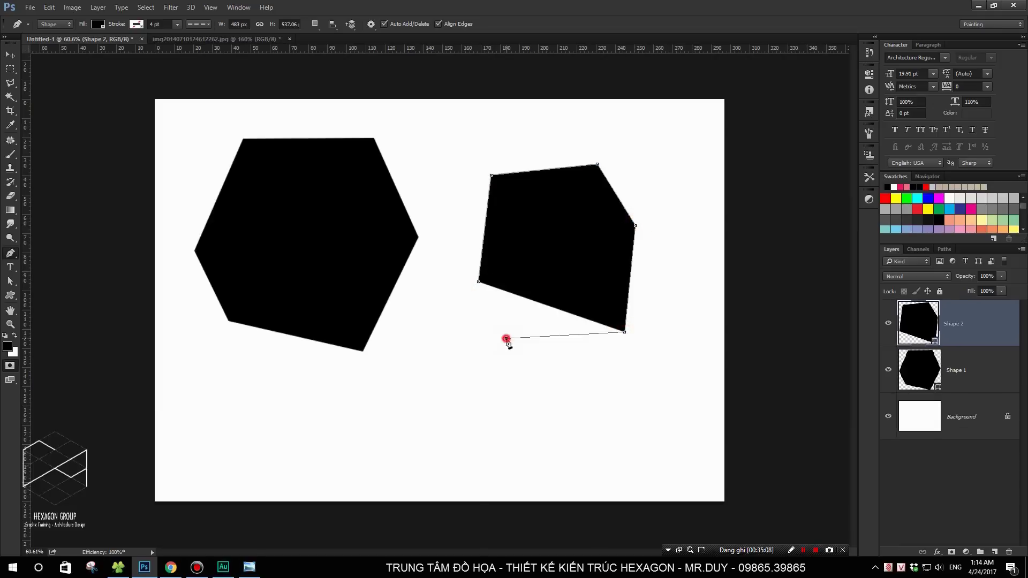
{"action": "left_click", "coordinate": [479, 283]}
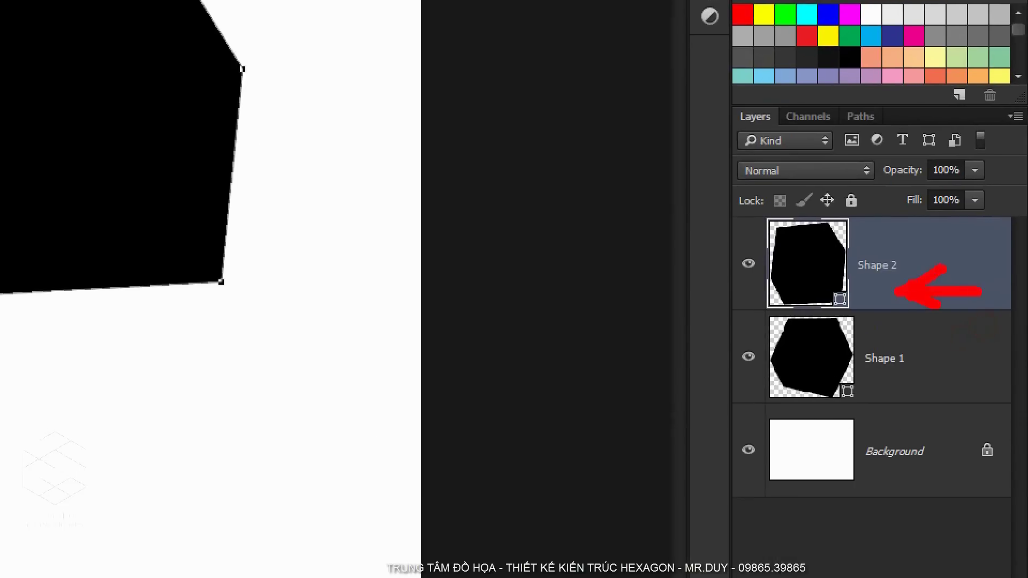
{"action": "key", "text": "Return"}
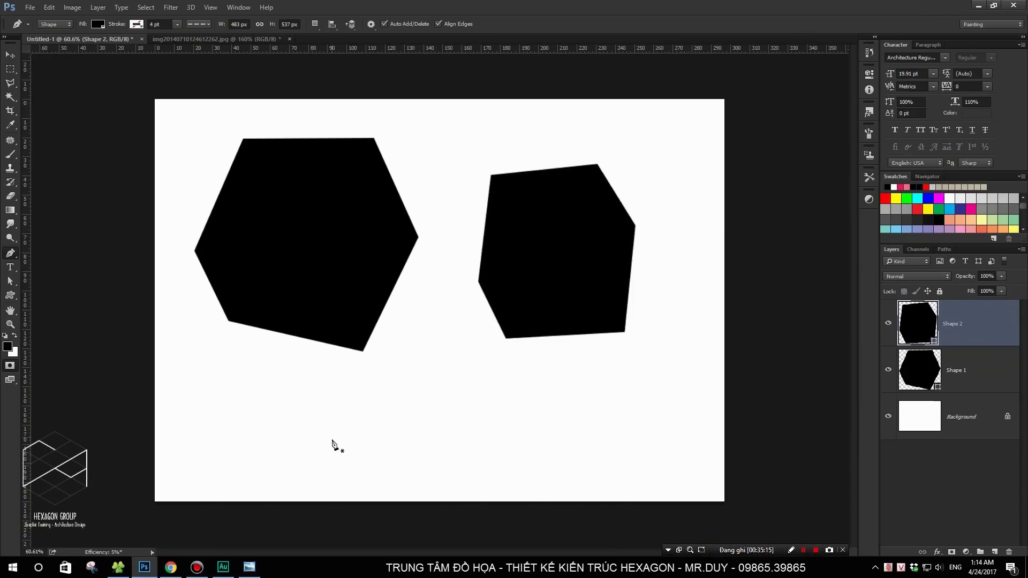
Step: Draw a third polygon below the hexagon and fill it red
{"action": "left_click", "coordinate": [332, 439]}
{"action": "left_click", "coordinate": [386, 352]}
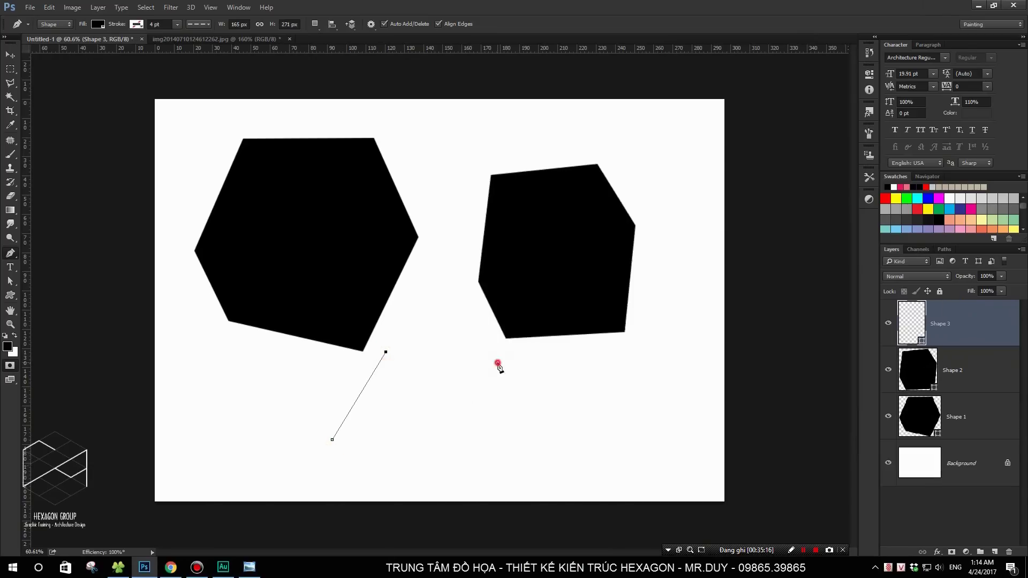
{"action": "left_click", "coordinate": [498, 363]}
{"action": "left_click", "coordinate": [501, 438]}
{"action": "left_click", "coordinate": [457, 454]}
{"action": "left_click", "coordinate": [397, 460]}
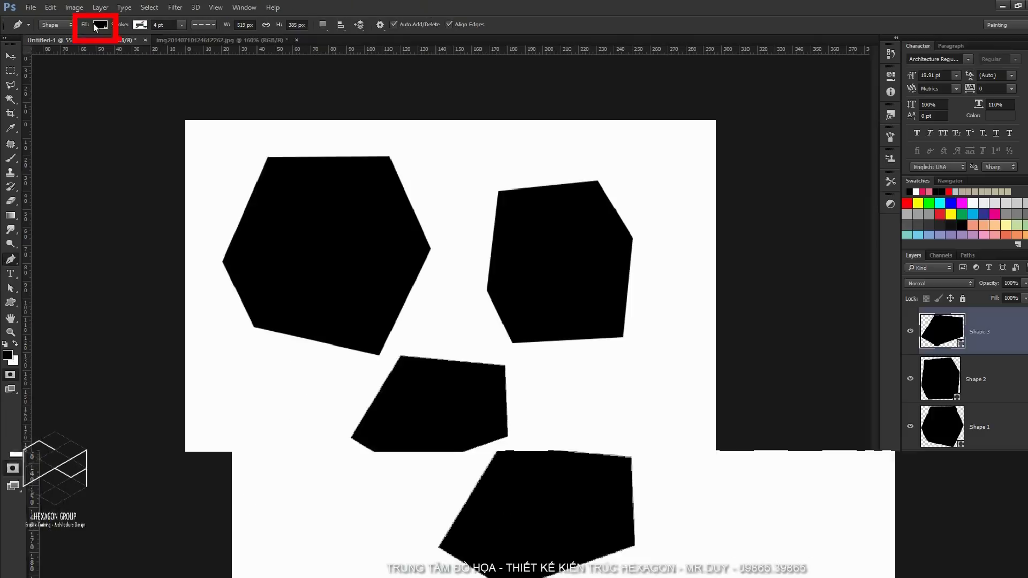
{"action": "left_click", "coordinate": [98, 24]}
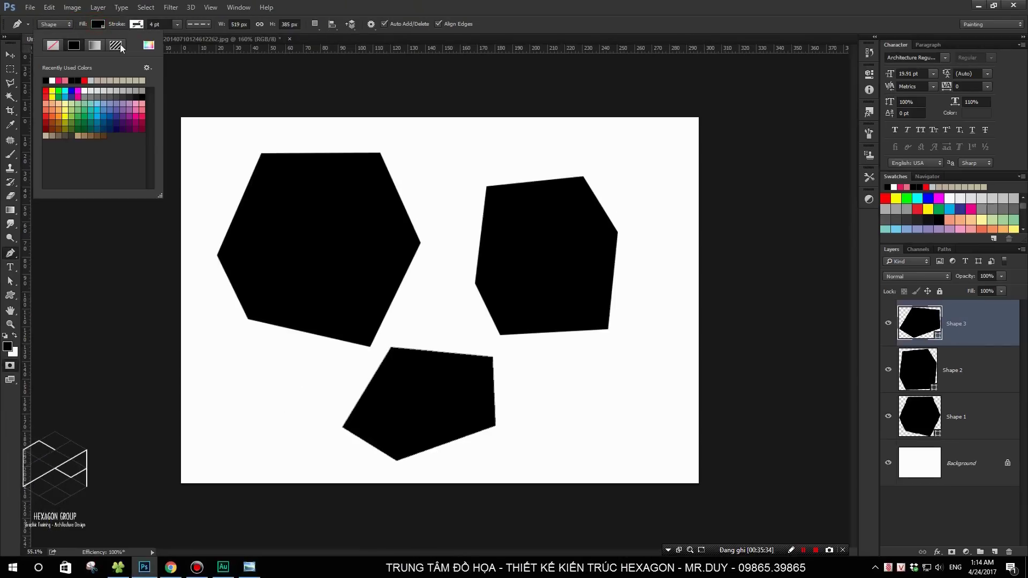
{"action": "left_click", "coordinate": [46, 90]}
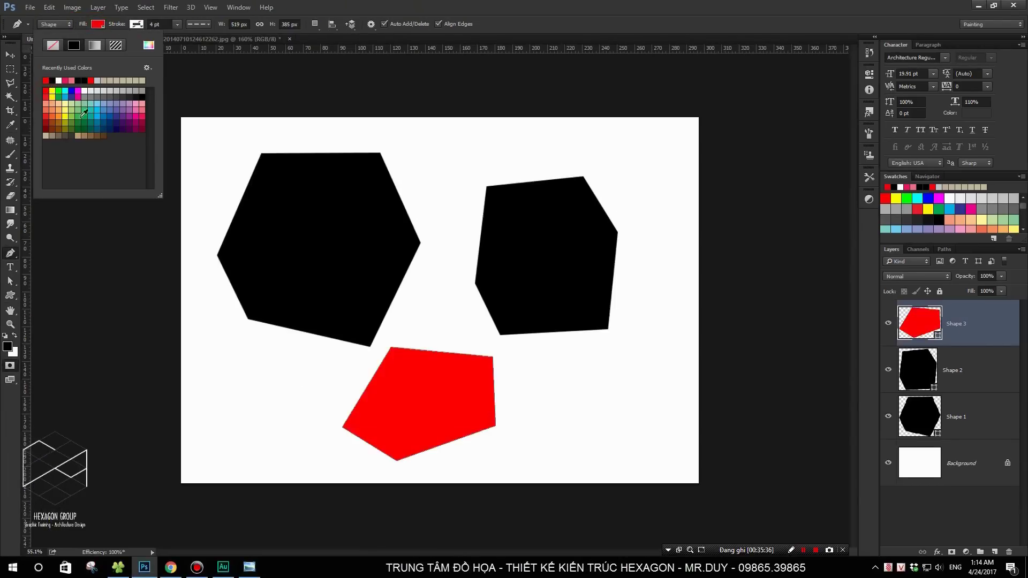
Step: Draw a fourth red polygon at the lower left and review the Layers panel
{"action": "left_click", "coordinate": [234, 348]}
{"action": "left_click", "coordinate": [212, 397]}
{"action": "left_click", "coordinate": [216, 449]}
{"action": "left_click", "coordinate": [302, 456]}
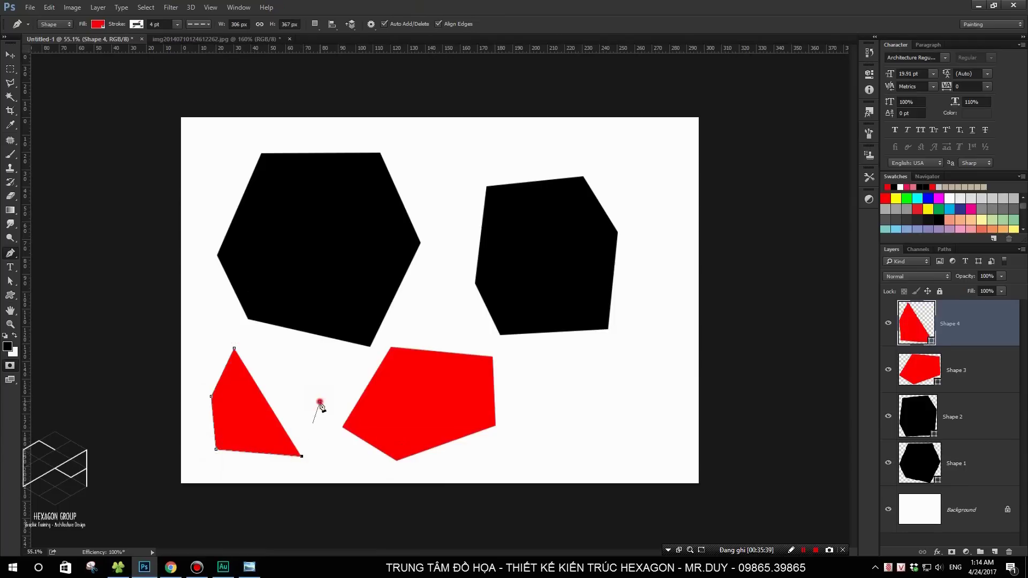
{"action": "left_click", "coordinate": [320, 401]}
{"action": "left_click", "coordinate": [294, 349]}
{"action": "key", "text": "Return"}
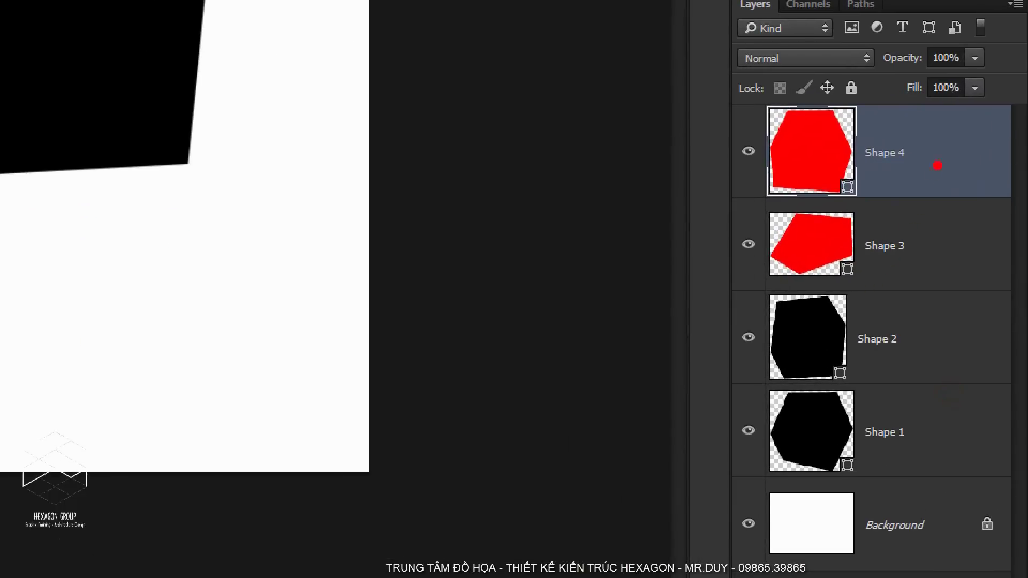
{"action": "mouse_move", "coordinate": [951, 119]}
{"action": "left_mouse_down"}
{"action": "mouse_move", "coordinate": [983, 370]}
{"action": "mouse_move", "coordinate": [980, 508]}
{"action": "left_mouse_up"}
{"action": "left_click_drag", "start_coordinate": [948, 272], "coordinate": [998, 273]}
{"action": "mouse_move", "coordinate": [964, 248]}
{"action": "left_mouse_down"}
{"action": "mouse_move", "coordinate": [956, 261]}
{"action": "mouse_move", "coordinate": [999, 301]}
{"action": "mouse_move", "coordinate": [938, 343]}
{"action": "mouse_move", "coordinate": [985, 362]}
{"action": "left_mouse_up"}
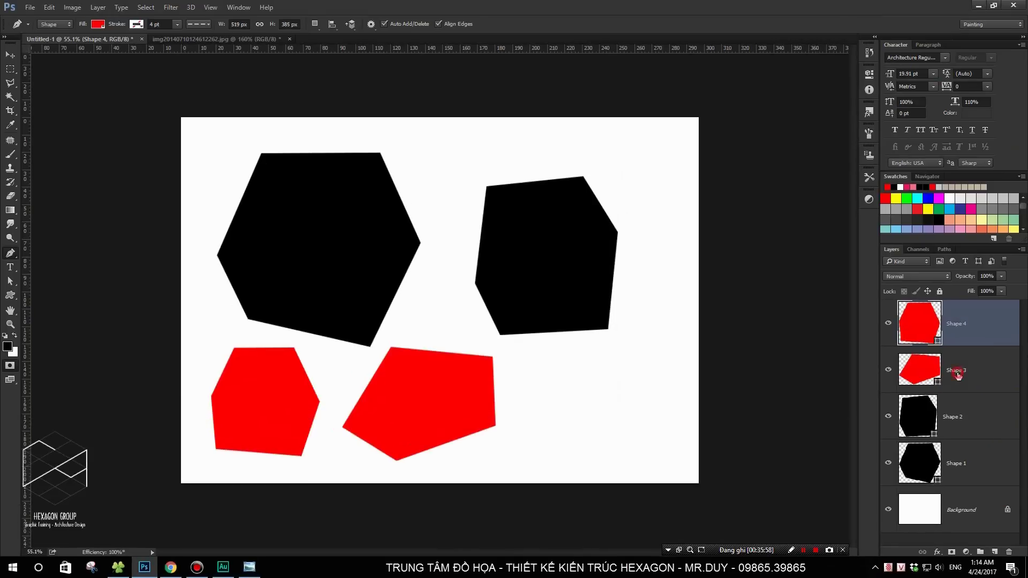
Step: On Shape 3, drag the red pentagon's corners outward to make it wider and taller
{"action": "left_click", "coordinate": [958, 375]}
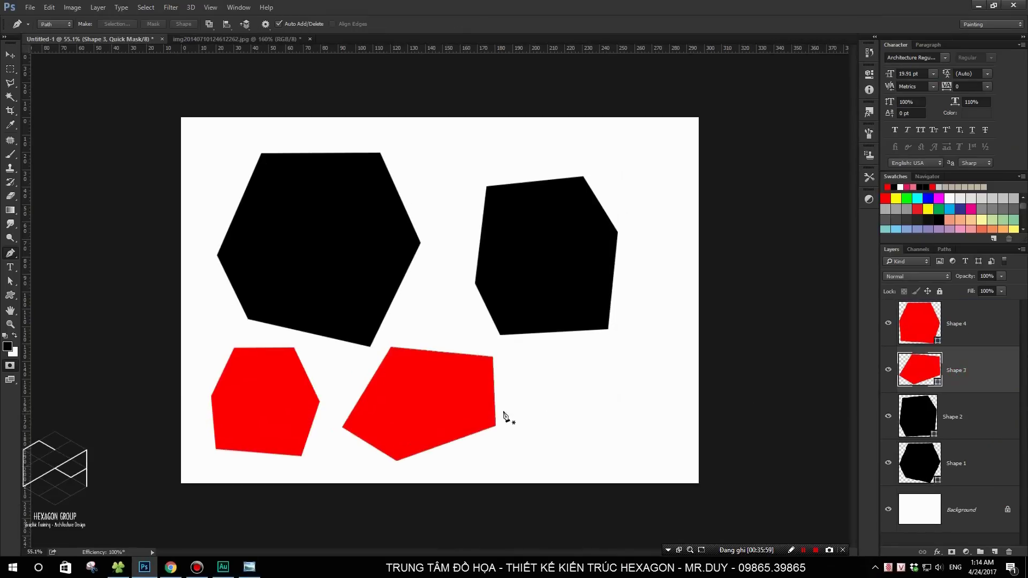
{"action": "scroll", "coordinate": [505, 416], "scroll_direction": "up", "scroll_amount": 3}
{"action": "key", "text": "a"}
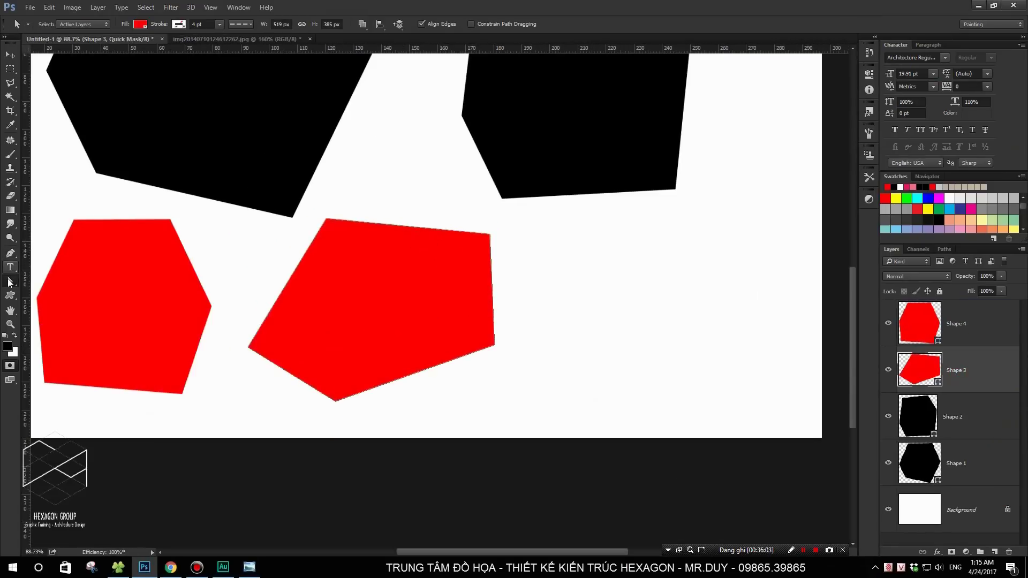
{"action": "right_click", "coordinate": [10, 283]}
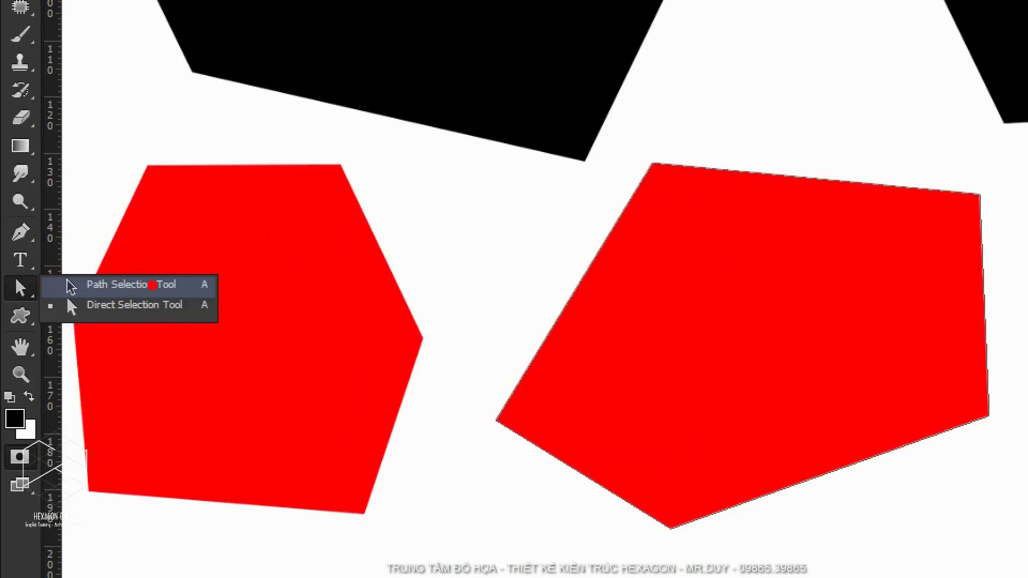
{"action": "left_click", "coordinate": [70, 286]}
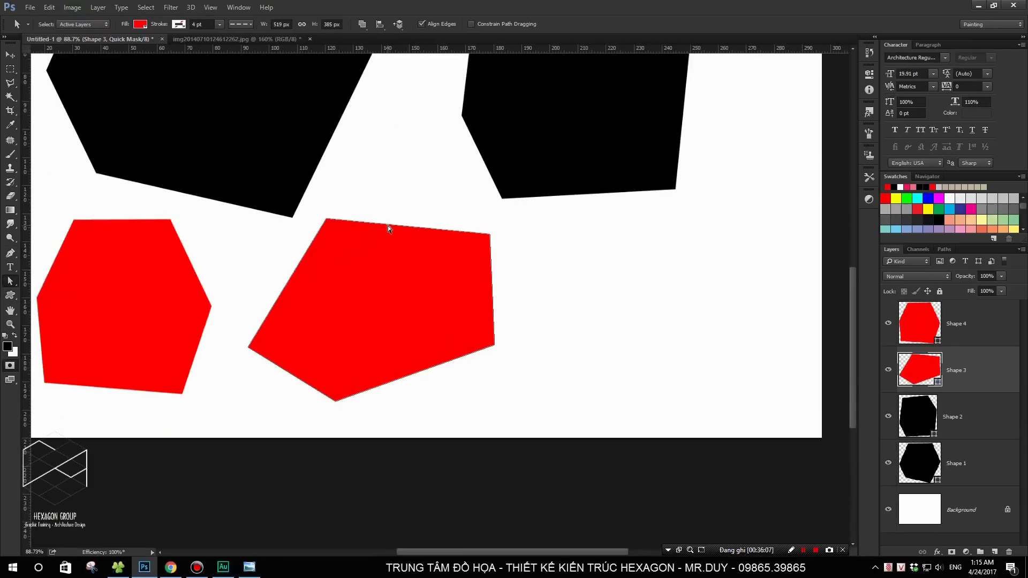
{"action": "left_click_drag", "start_coordinate": [490, 234], "coordinate": [472, 199]}
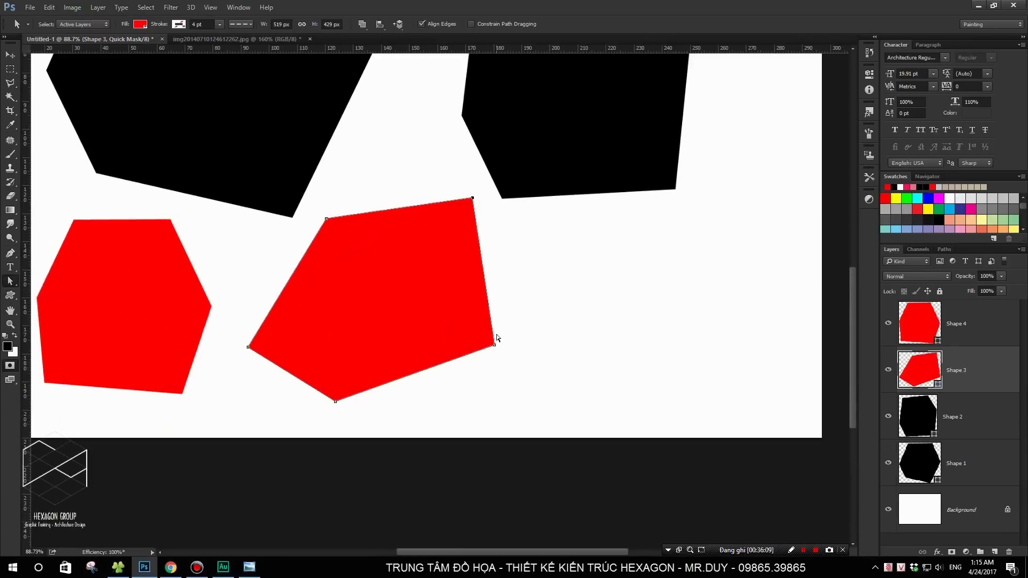
{"action": "left_click_drag", "start_coordinate": [495, 343], "coordinate": [537, 304]}
{"action": "left_click_drag", "start_coordinate": [335, 401], "coordinate": [458, 398]}
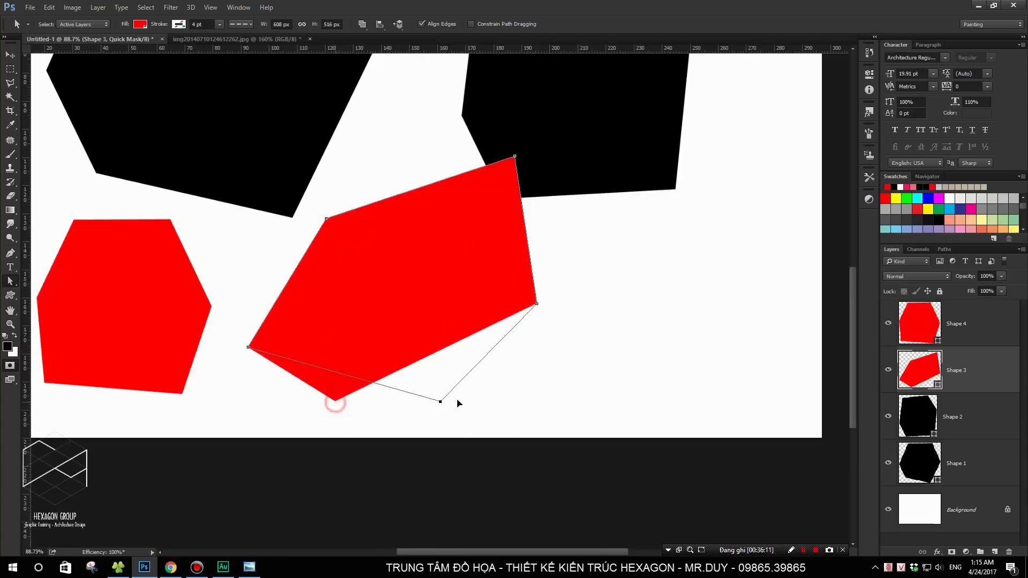
{"action": "left_click_drag", "start_coordinate": [536, 304], "coordinate": [546, 334]}
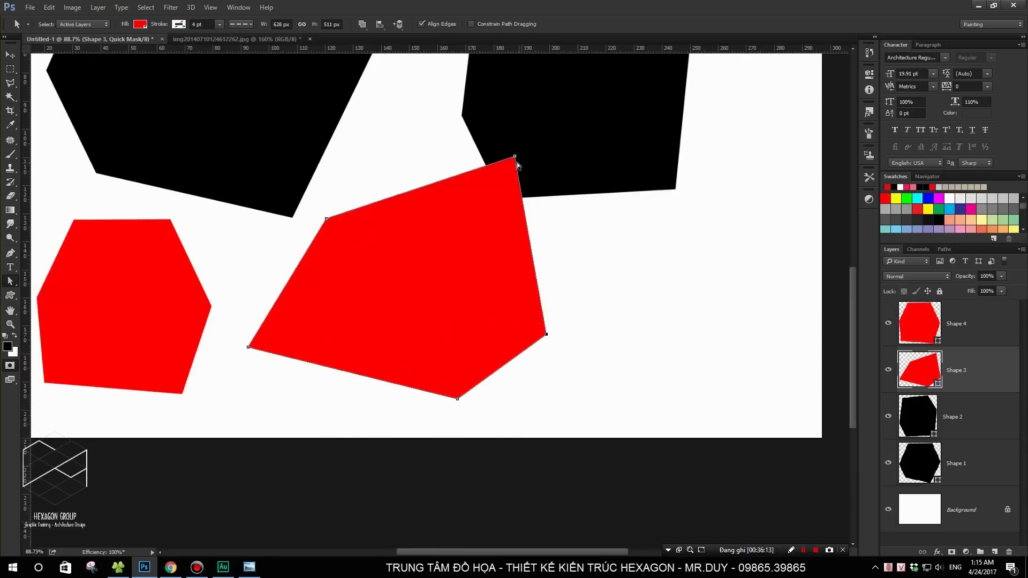
{"action": "left_click", "coordinate": [141, 24]}
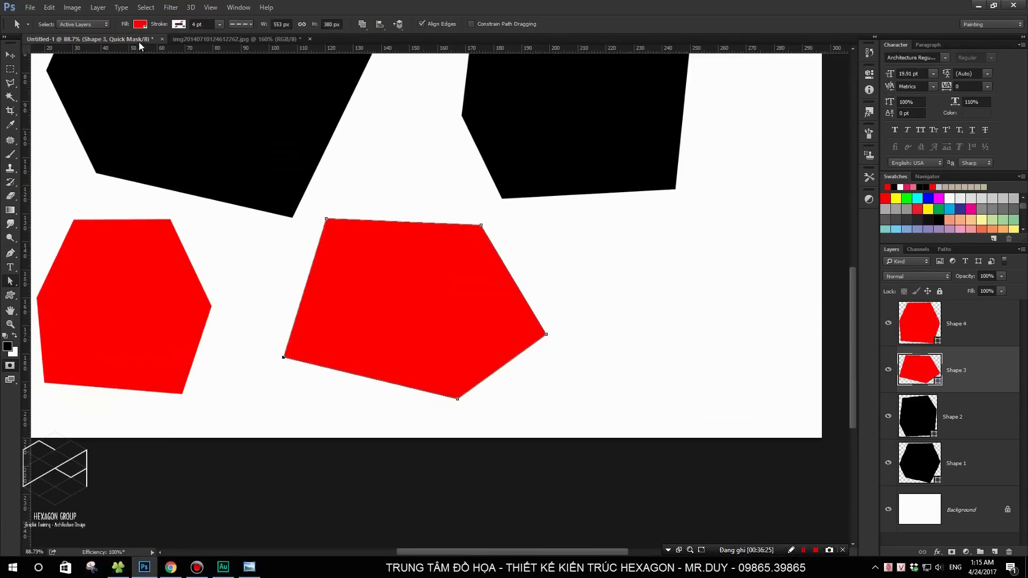
Step: Try several pattern fills and a black-to-white gradient on the pentagon
{"action": "left_click", "coordinate": [140, 25]}
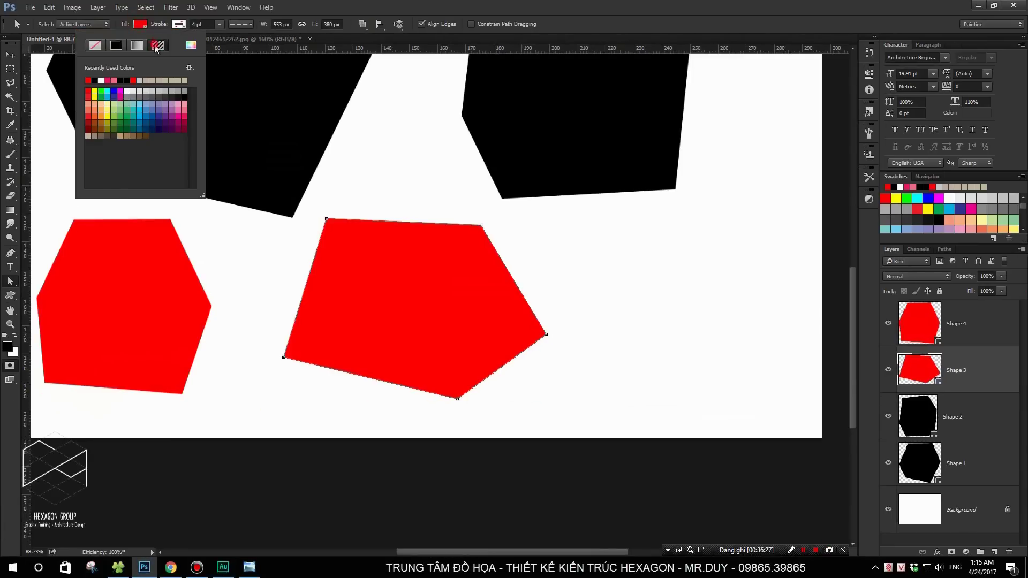
{"action": "left_click", "coordinate": [157, 45]}
{"action": "left_click", "coordinate": [110, 106]}
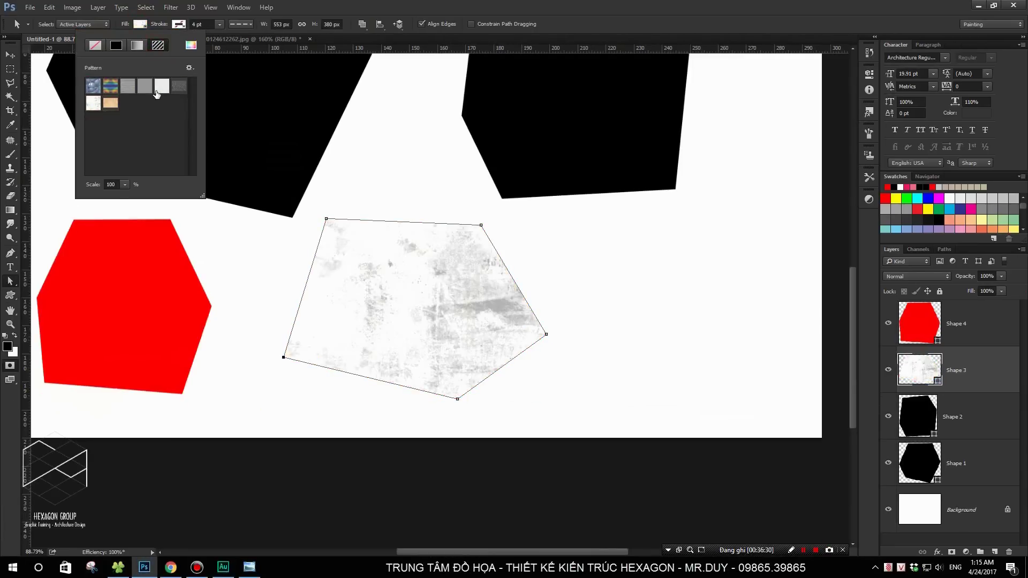
{"action": "left_click", "coordinate": [178, 87]}
{"action": "left_click", "coordinate": [135, 45]}
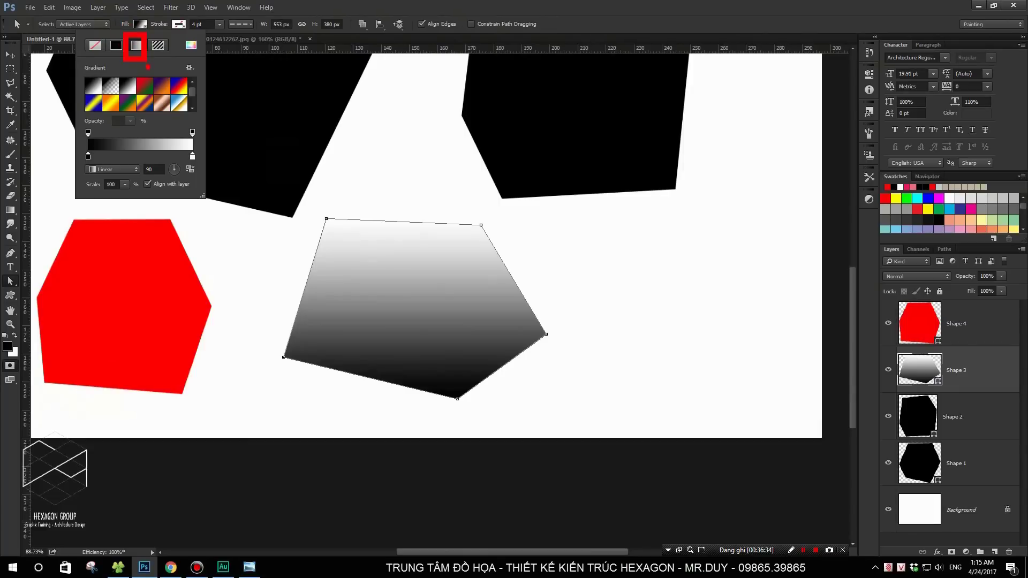
Step: Try solid teal, bright blue and dark navy fills on the pentagon
{"action": "left_click", "coordinate": [116, 45]}
{"action": "left_click", "coordinate": [137, 101]}
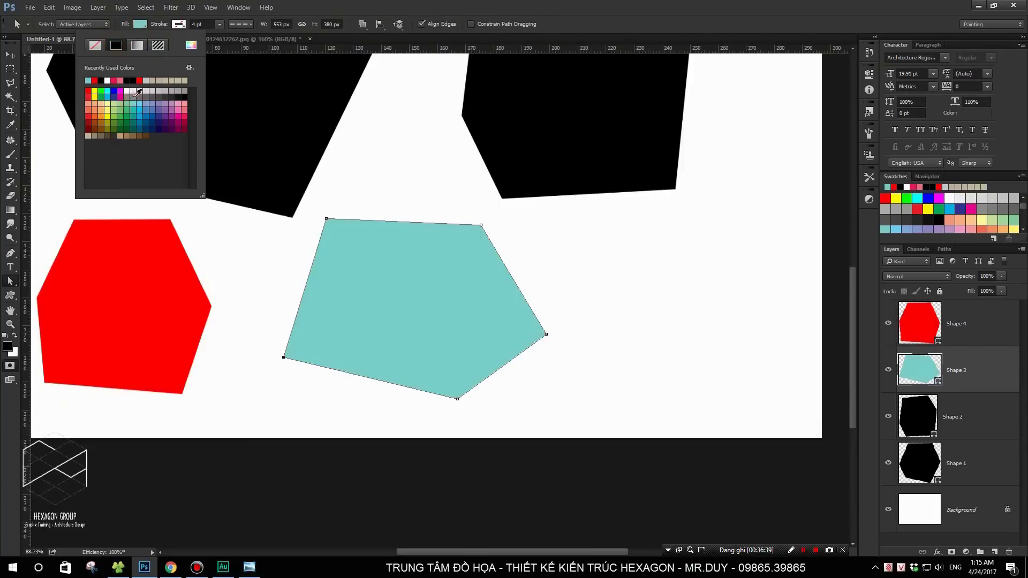
{"action": "left_click", "coordinate": [140, 115]}
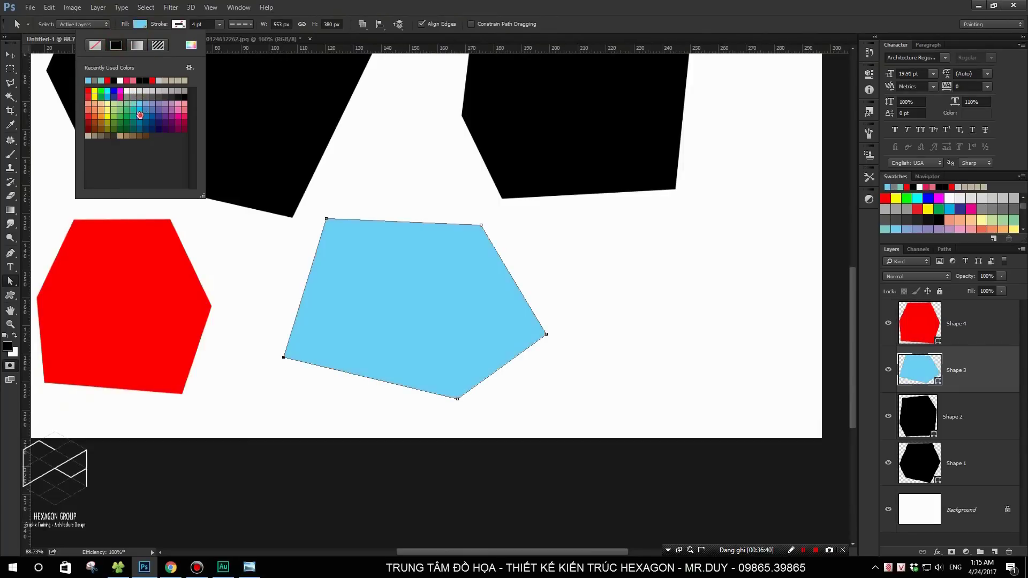
{"action": "left_click", "coordinate": [111, 120]}
{"action": "left_click", "coordinate": [147, 121]}
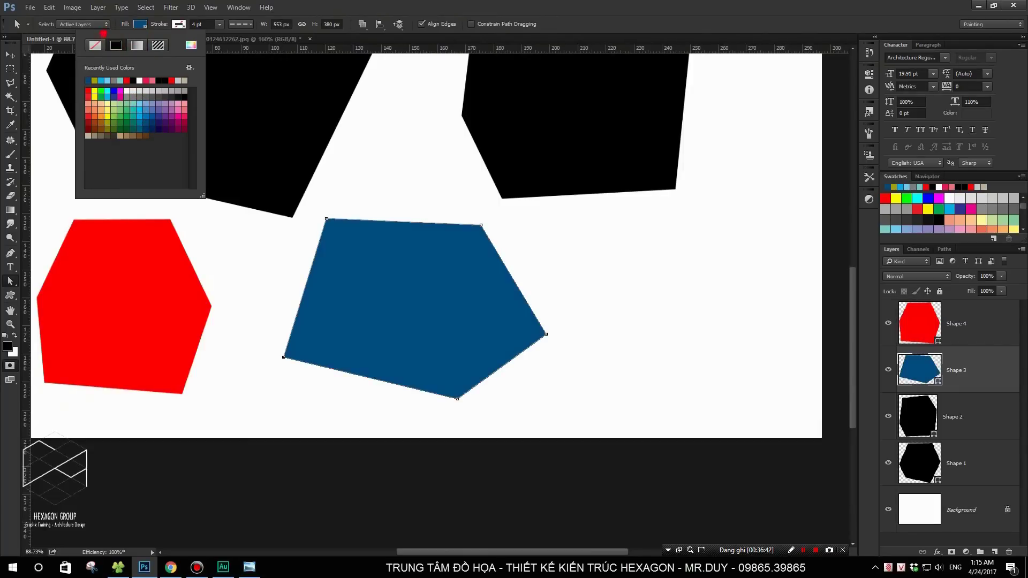
{"action": "left_click_drag", "start_coordinate": [101, 31], "coordinate": [179, 58]}
Step: Set the pentagon's fill to No Color, leaving only its outline
{"action": "left_click", "coordinate": [140, 24]}
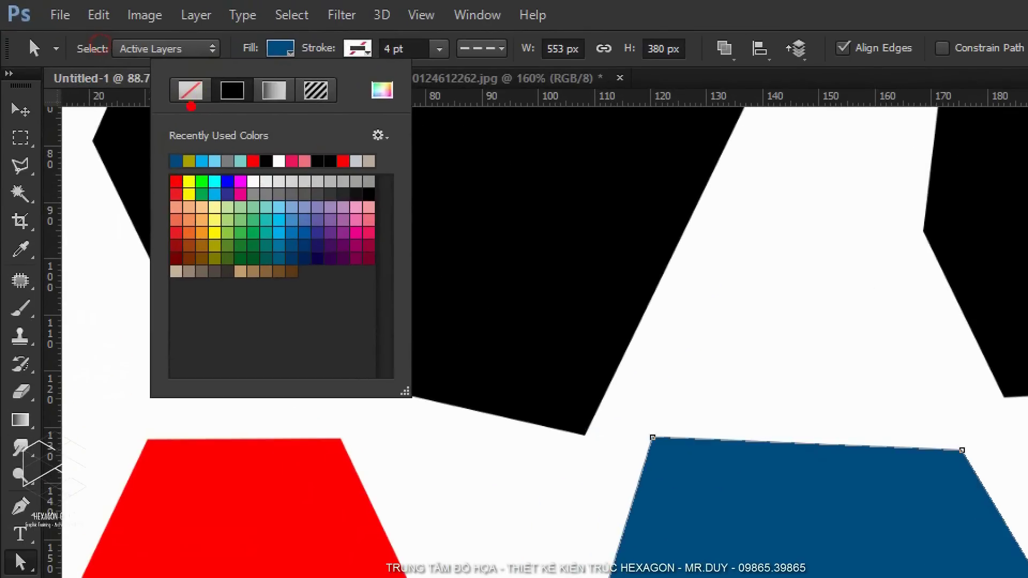
{"action": "left_click_drag", "start_coordinate": [120, 79], "coordinate": [157, 79]}
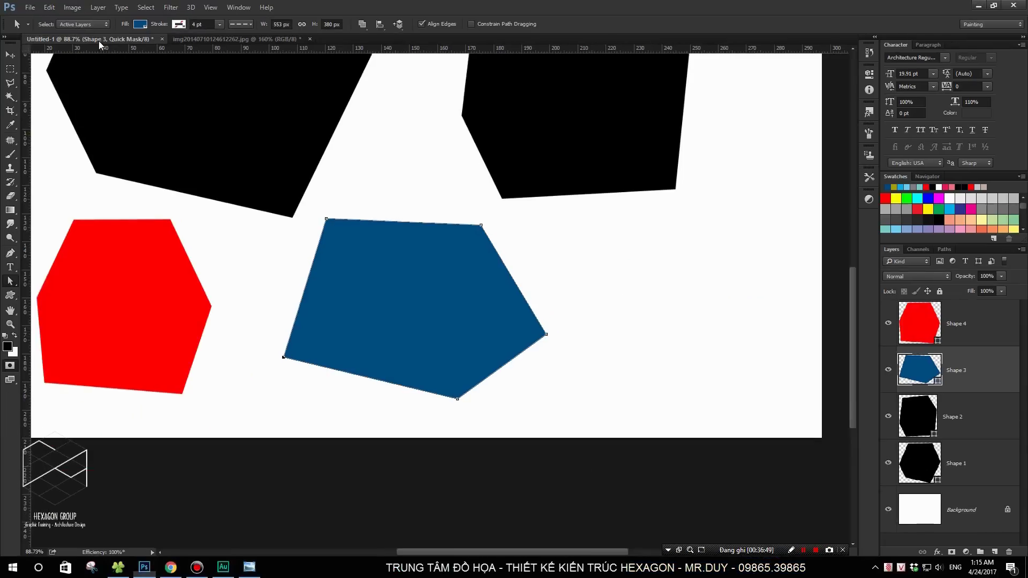
{"action": "left_click", "coordinate": [96, 45]}
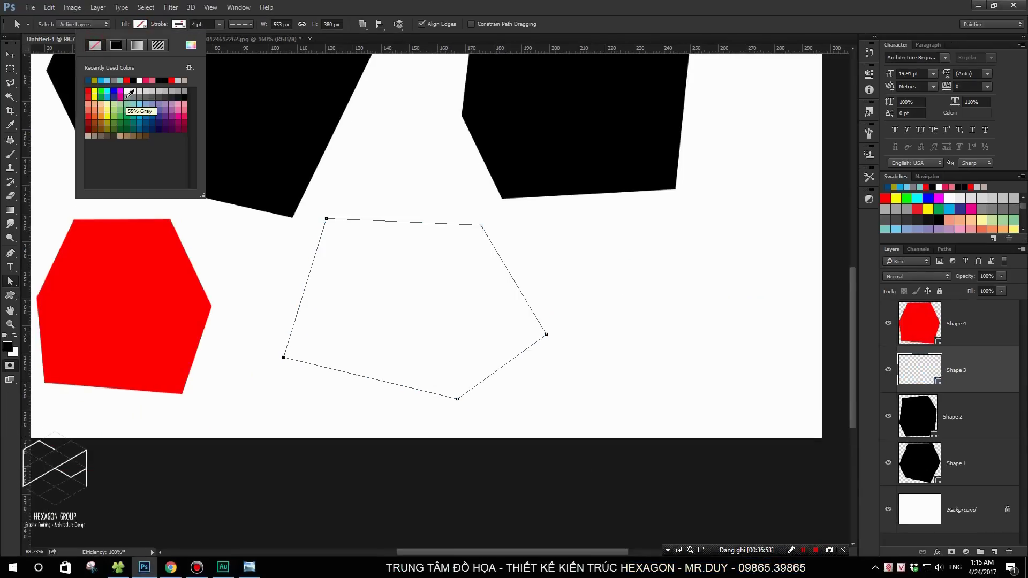
{"action": "key", "text": "Escape"}
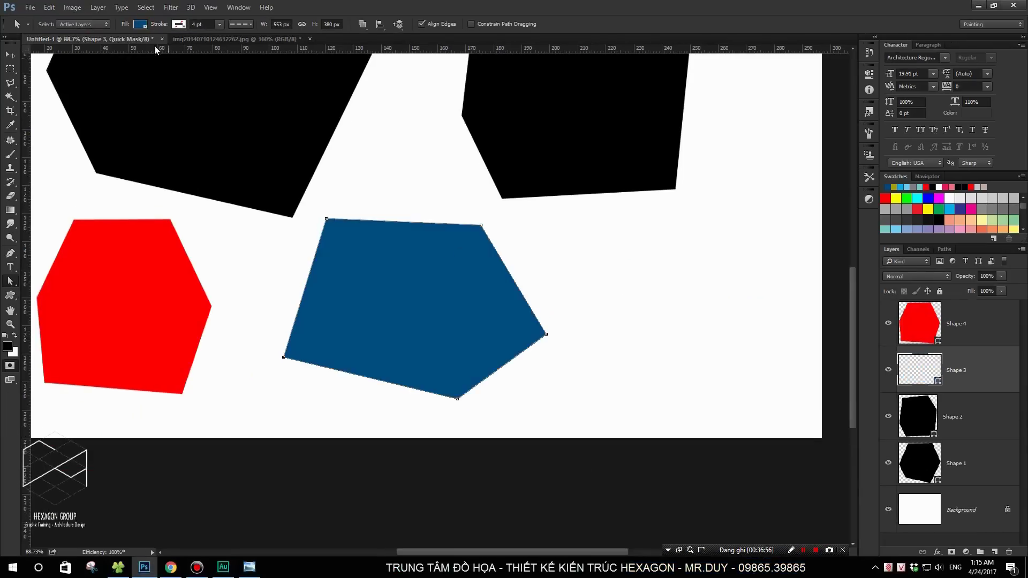
{"action": "left_click", "coordinate": [145, 25]}
{"action": "left_click", "coordinate": [99, 46]}
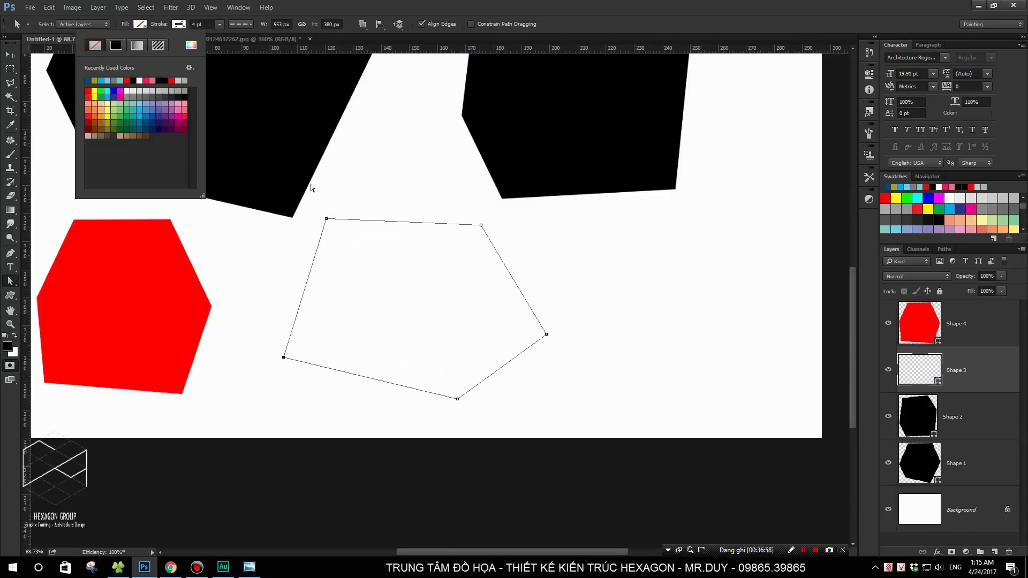
{"action": "left_click", "coordinate": [157, 25]}
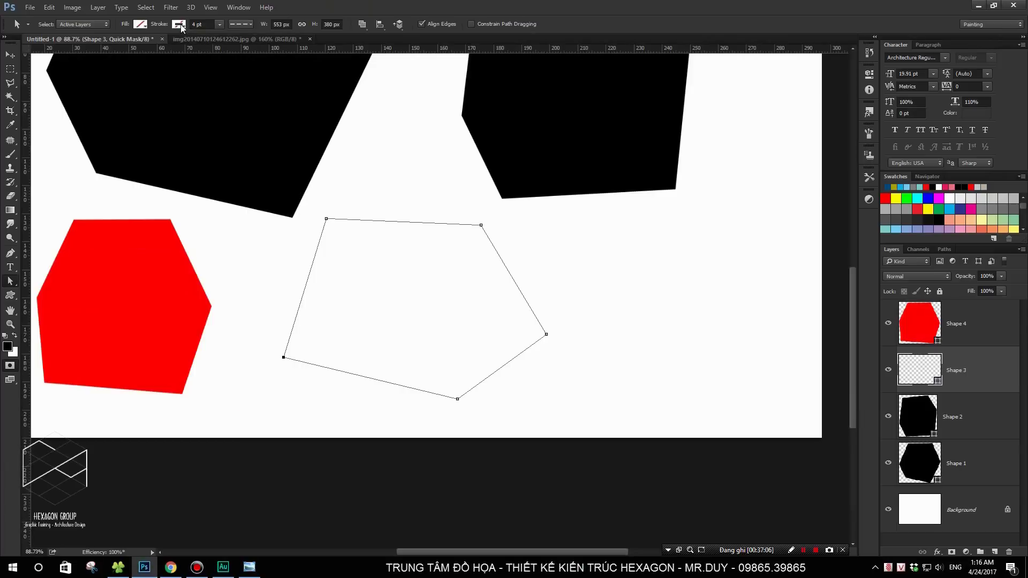
Step: Give the unfilled pentagon a solid black 4 pt dashed stroke and fit the canvas on screen
{"action": "left_click", "coordinate": [179, 24]}
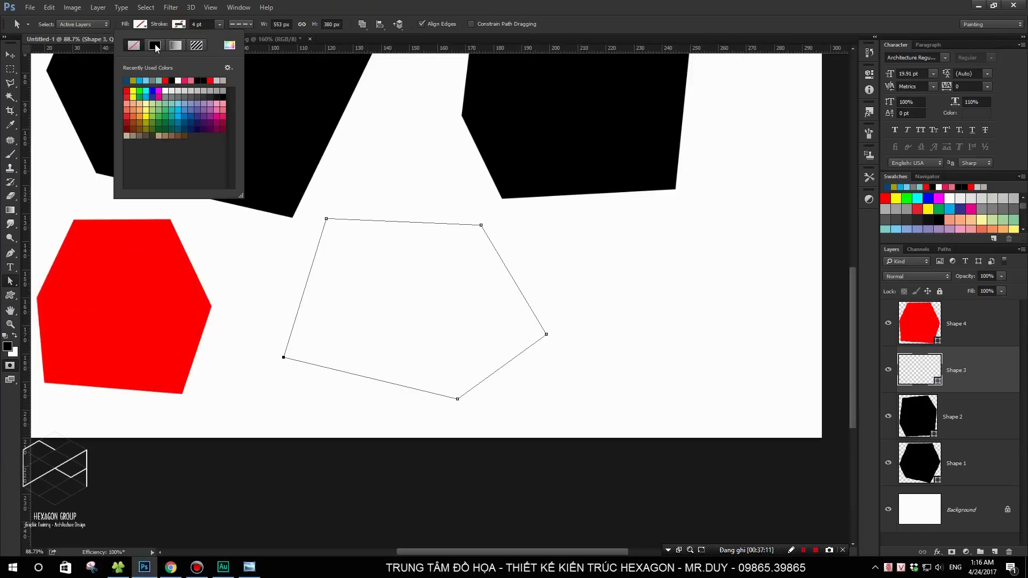
{"action": "left_click", "coordinate": [155, 45]}
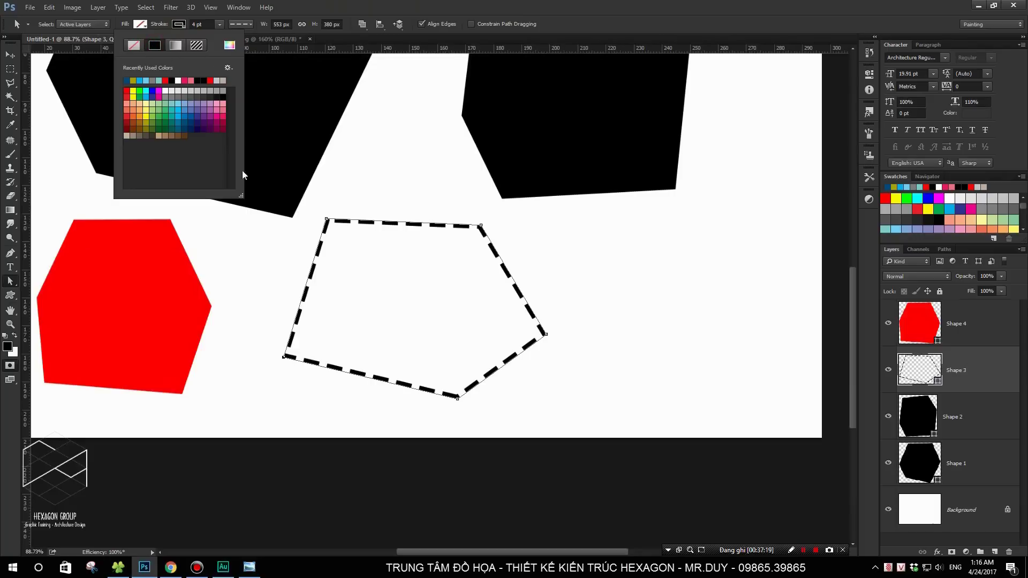
{"action": "left_click", "coordinate": [359, 292]}
{"action": "key", "text": "ctrl+0"}
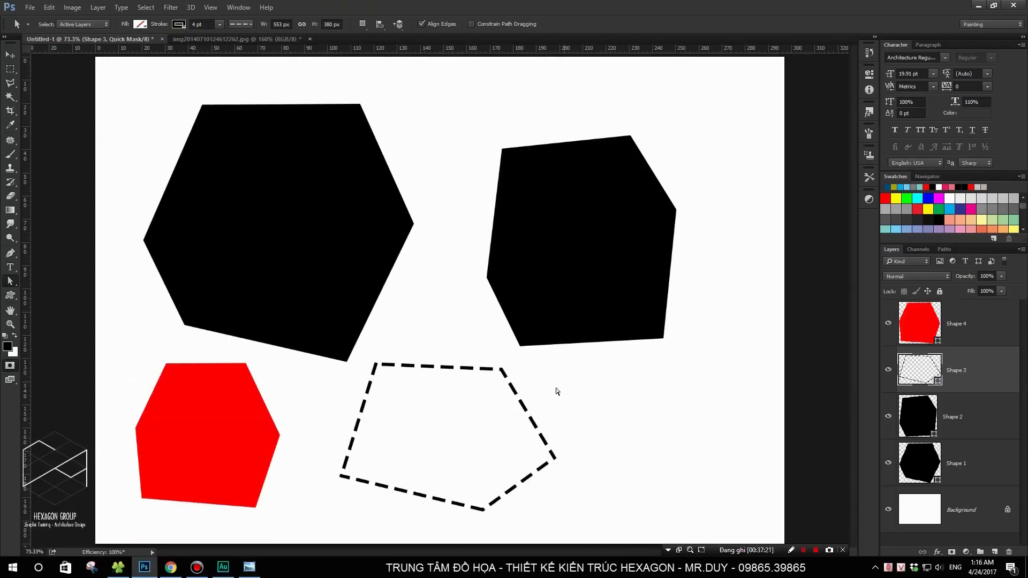
{"action": "scroll", "coordinate": [557, 391], "scroll_direction": "up", "scroll_amount": 3}
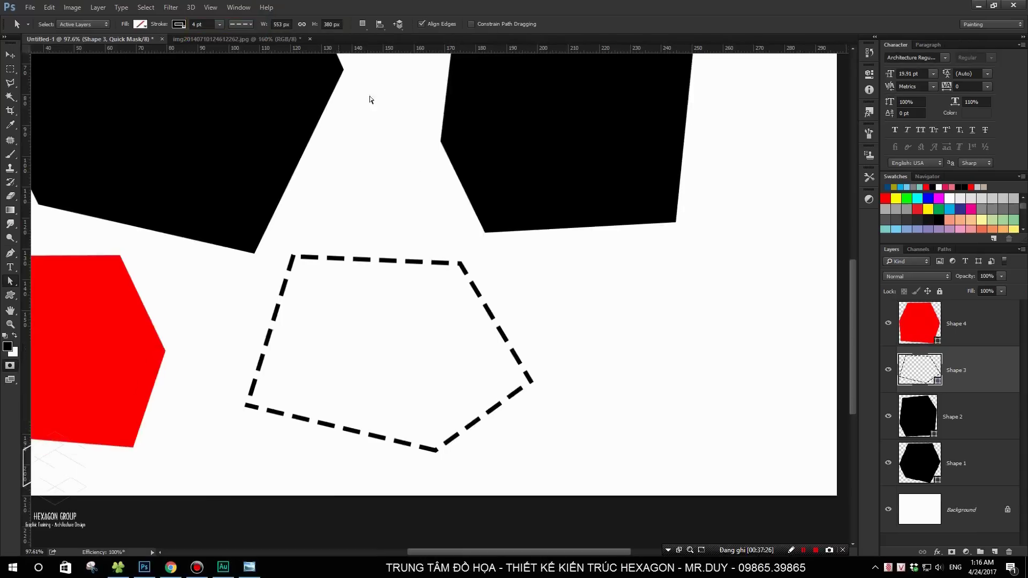
{"action": "key", "text": "ctrl+0"}
Step: Undo back to the blank canvas and set up the Pen's shape stroke and fill options
{"action": "key", "text": "ctrl+alt+z"}
{"action": "key", "text": "ctrl+alt+z"}
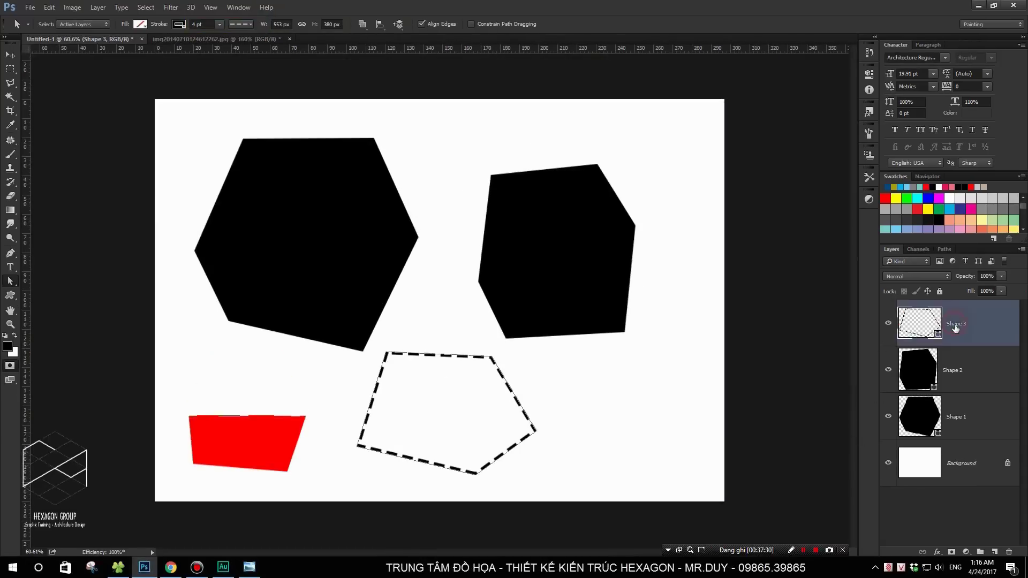
{"action": "key", "text": "ctrl+alt+z"}
{"action": "key", "text": "ctrl+alt+z"}
{"action": "key", "text": "ctrl+alt+z"}
{"action": "key", "text": "ctrl+alt+z"}
{"action": "key", "text": "ctrl+alt+z"}
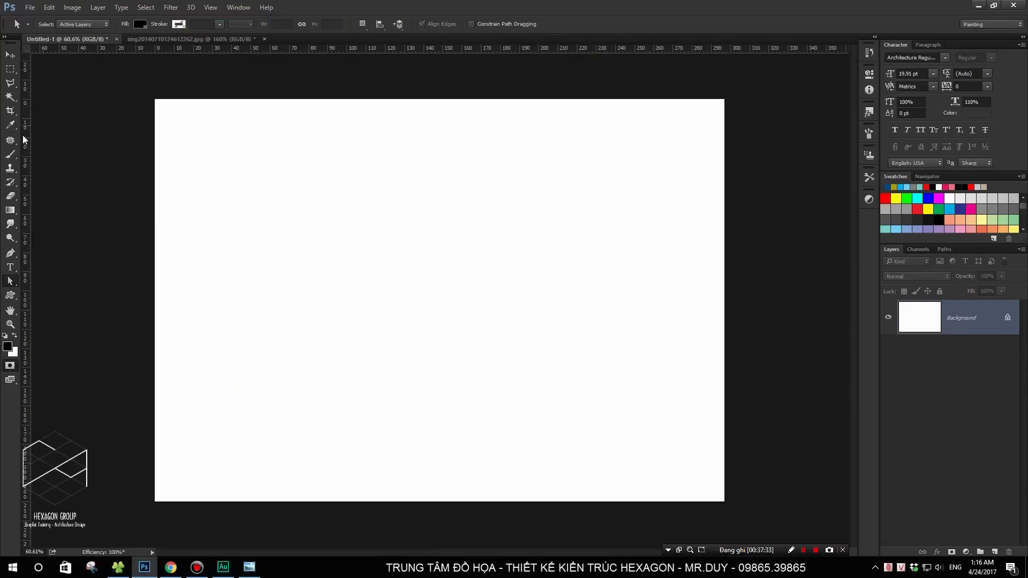
{"action": "left_click", "coordinate": [10, 253]}
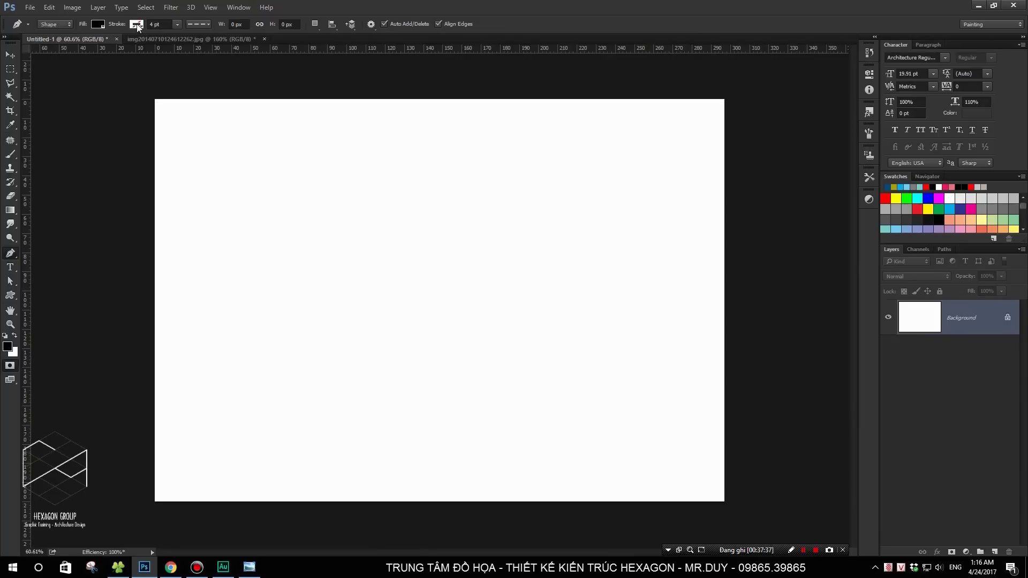
{"action": "left_click", "coordinate": [136, 24]}
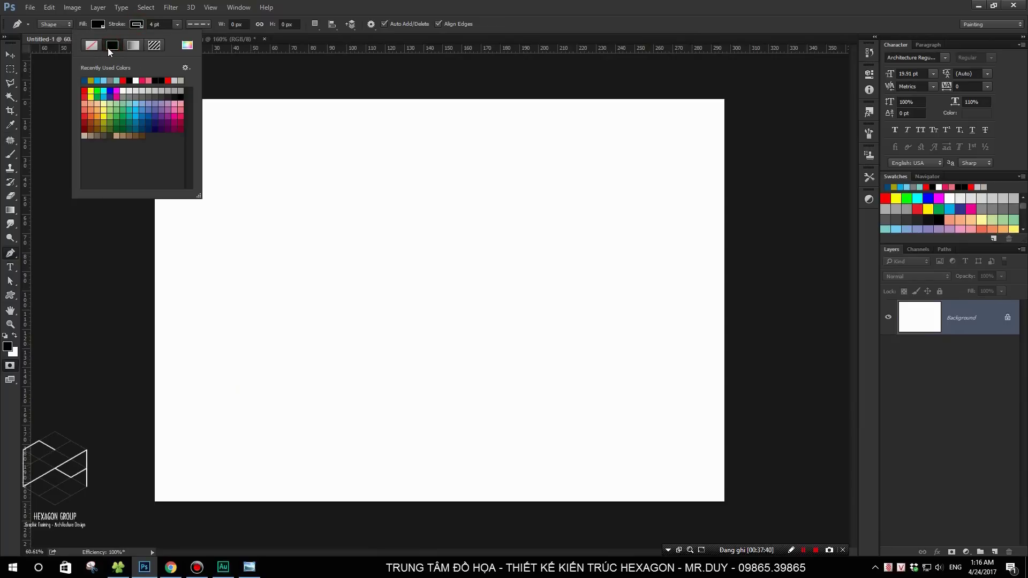
{"action": "left_click", "coordinate": [95, 25]}
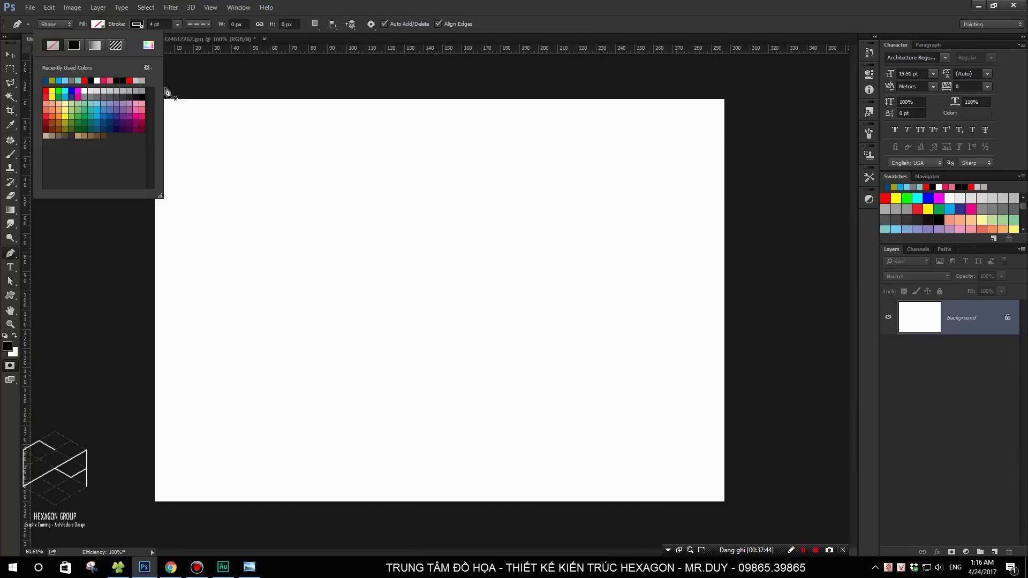
Step: Draw a smooth S-shaped path, then loop it up and around on the right
{"action": "left_click", "coordinate": [186, 194]}
{"action": "left_click_drag", "start_coordinate": [269, 145], "coordinate": [317, 138]}
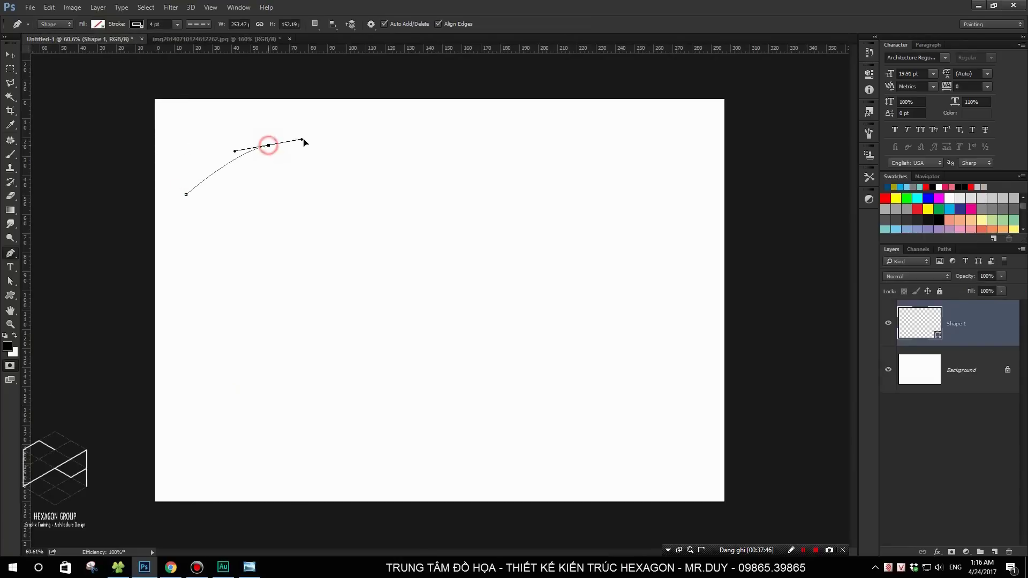
{"action": "left_click_drag", "start_coordinate": [395, 152], "coordinate": [437, 170]}
{"action": "left_click_drag", "start_coordinate": [426, 281], "coordinate": [401, 322]}
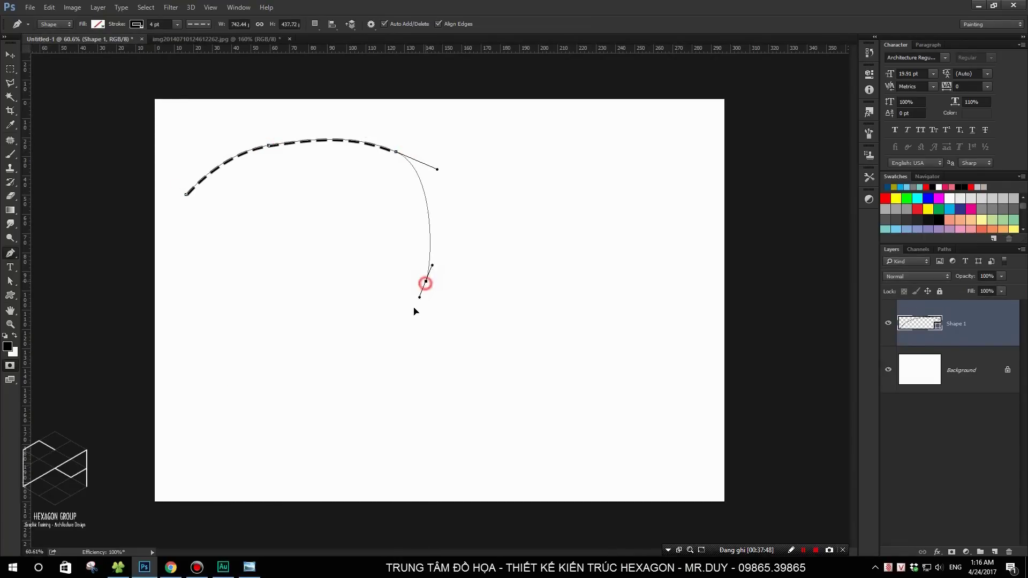
{"action": "left_click_drag", "start_coordinate": [274, 362], "coordinate": [255, 379]}
{"action": "left_click_drag", "start_coordinate": [352, 472], "coordinate": [399, 476]}
{"action": "left_click_drag", "start_coordinate": [510, 411], "coordinate": [555, 361]}
{"action": "left_click_drag", "start_coordinate": [545, 258], "coordinate": [535, 191]}
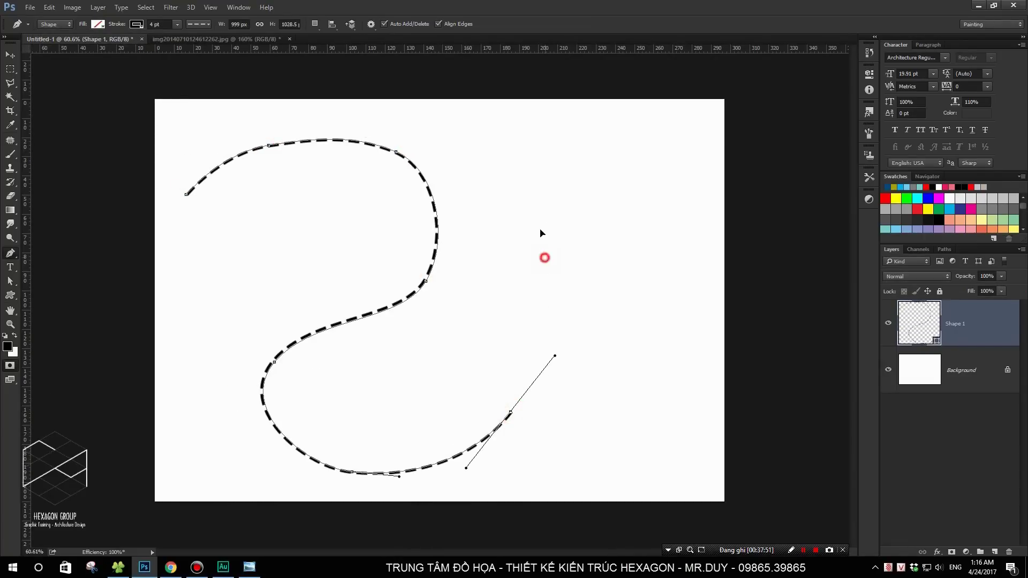
{"action": "left_click_drag", "start_coordinate": [606, 146], "coordinate": [652, 152]}
{"action": "left_click_drag", "start_coordinate": [674, 274], "coordinate": [648, 333]}
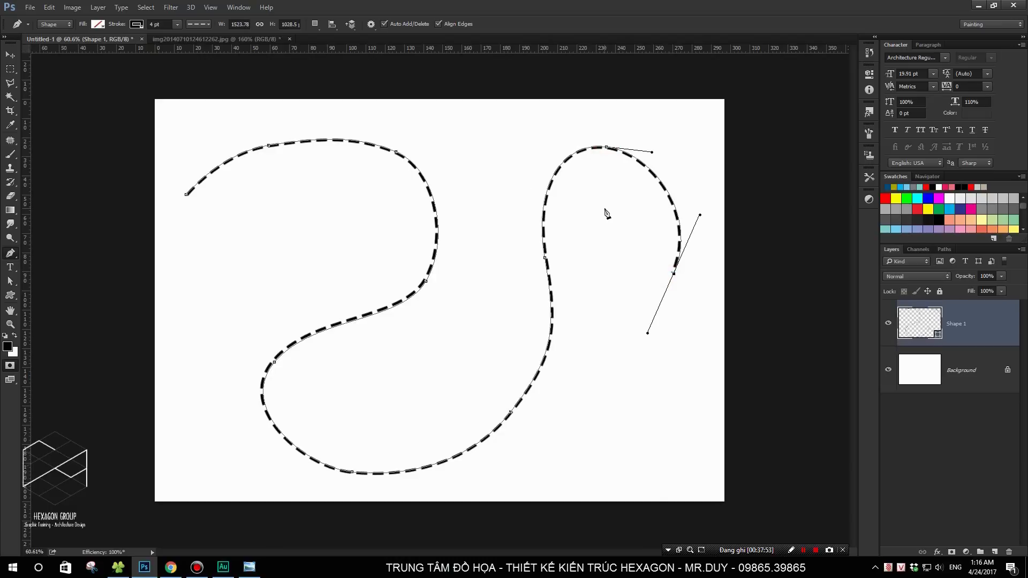
Step: Thicken the path's stroke to about 10 pt and change it to round dots
{"action": "left_click", "coordinate": [177, 24]}
{"action": "left_click_drag", "start_coordinate": [174, 36], "coordinate": [185, 37]}
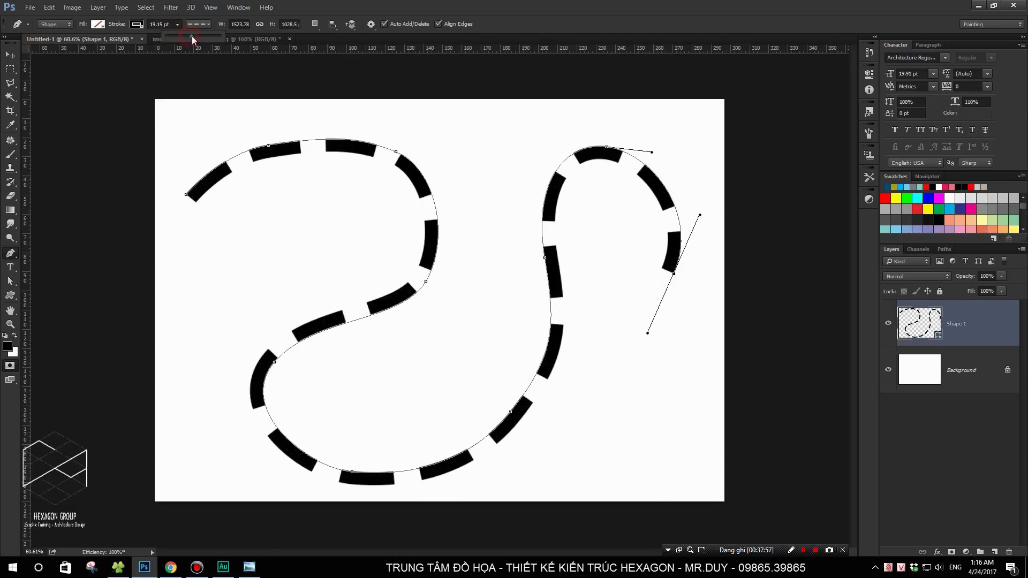
{"action": "left_click", "coordinate": [206, 25]}
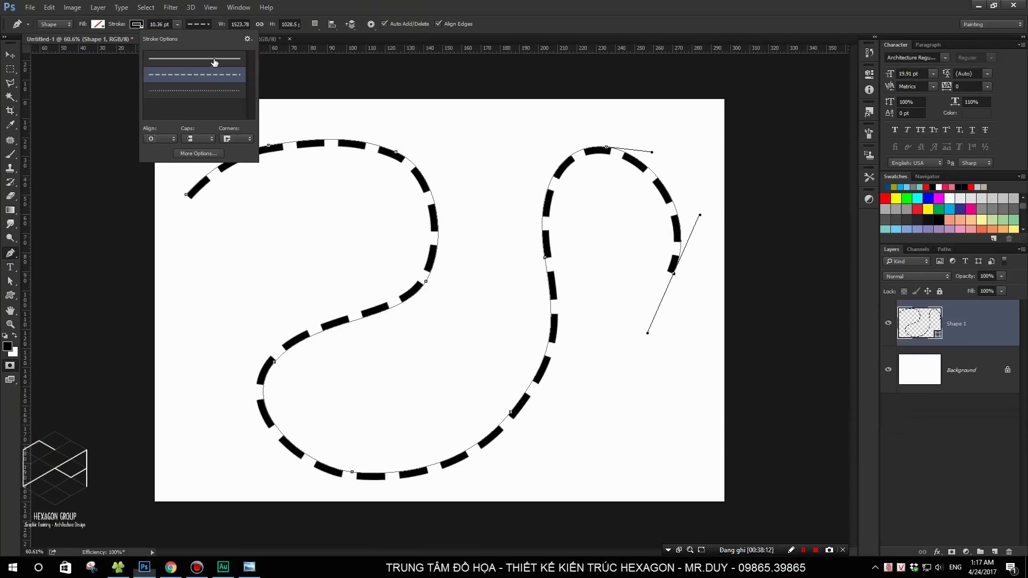
{"action": "left_click", "coordinate": [210, 63]}
{"action": "left_click", "coordinate": [209, 93]}
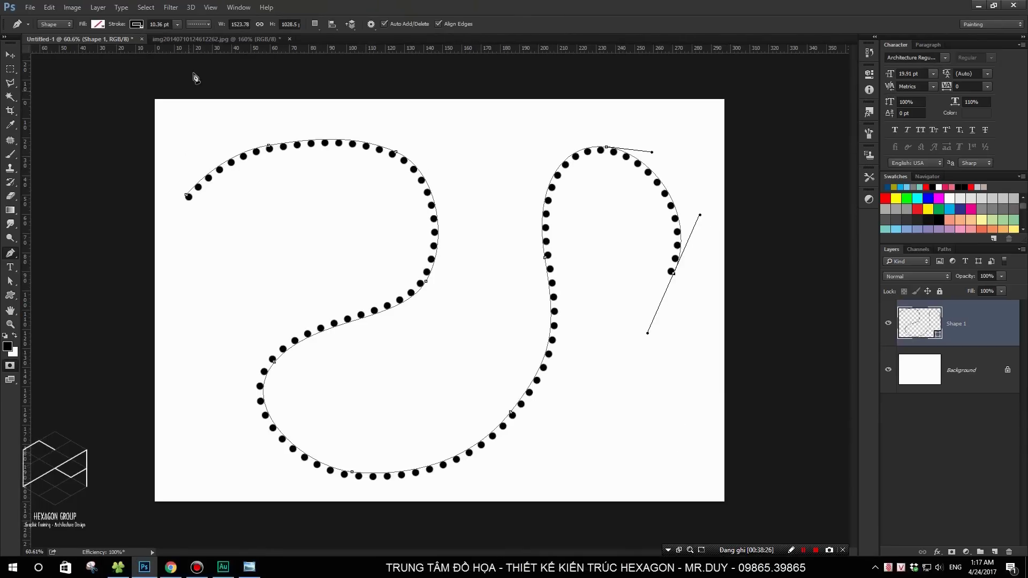
Step: Open the detailed stroke settings for the wavy line and reapply the dashed stroke preset
{"action": "left_click", "coordinate": [204, 155]}
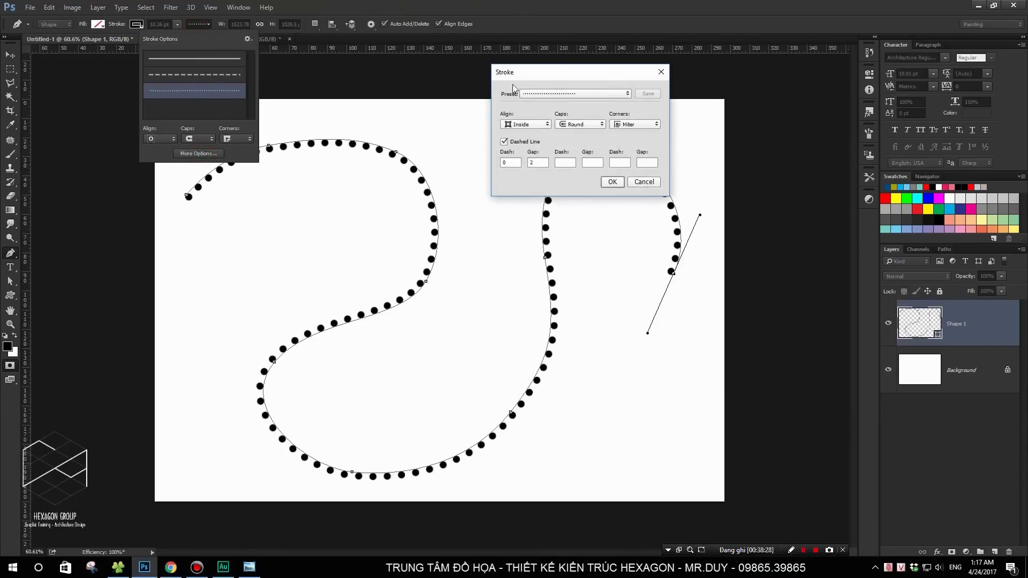
{"action": "left_click_drag", "start_coordinate": [556, 68], "coordinate": [478, 28]}
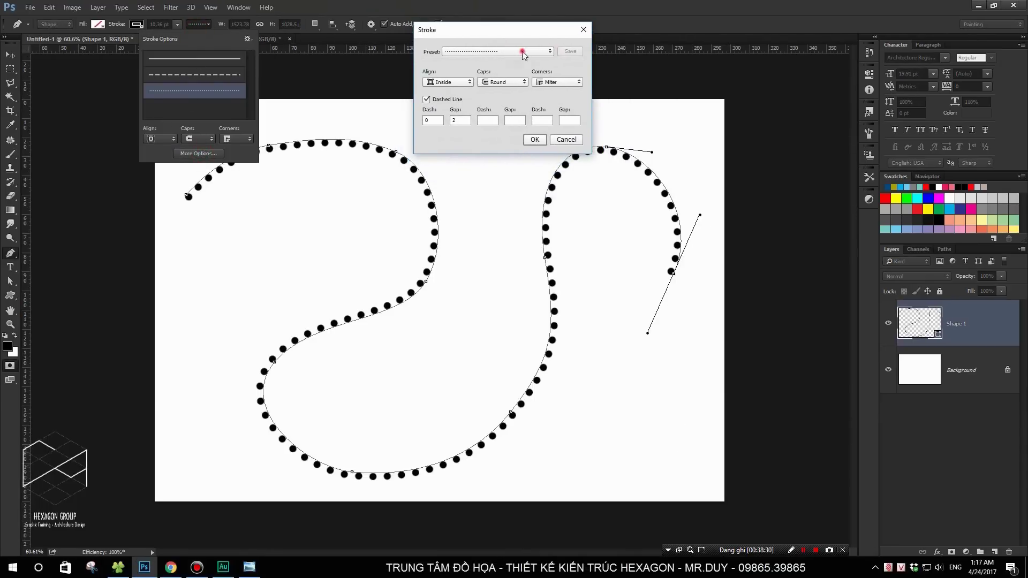
{"action": "left_click", "coordinate": [523, 51]}
{"action": "left_click", "coordinate": [499, 71]}
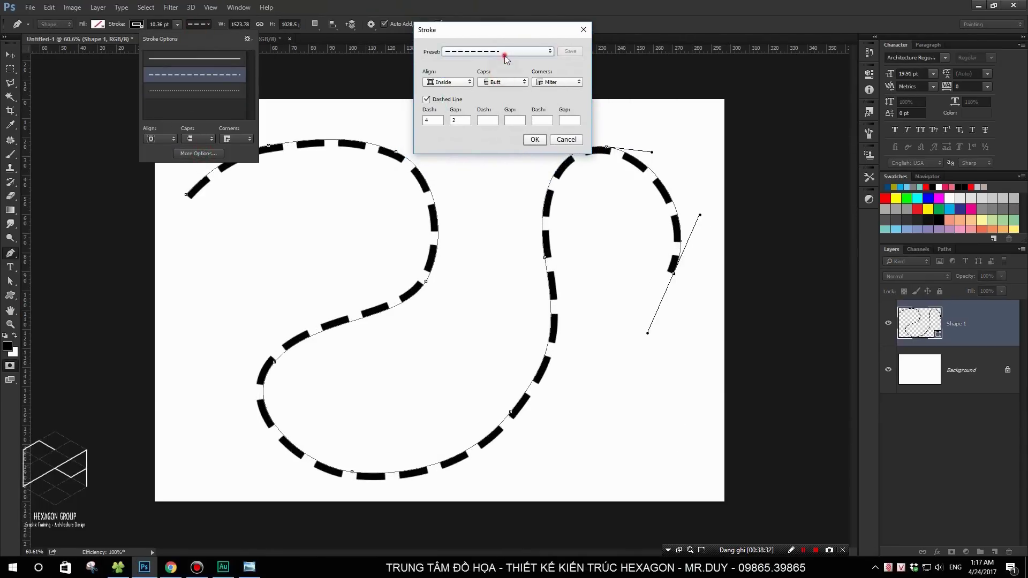
{"action": "left_click", "coordinate": [505, 51]}
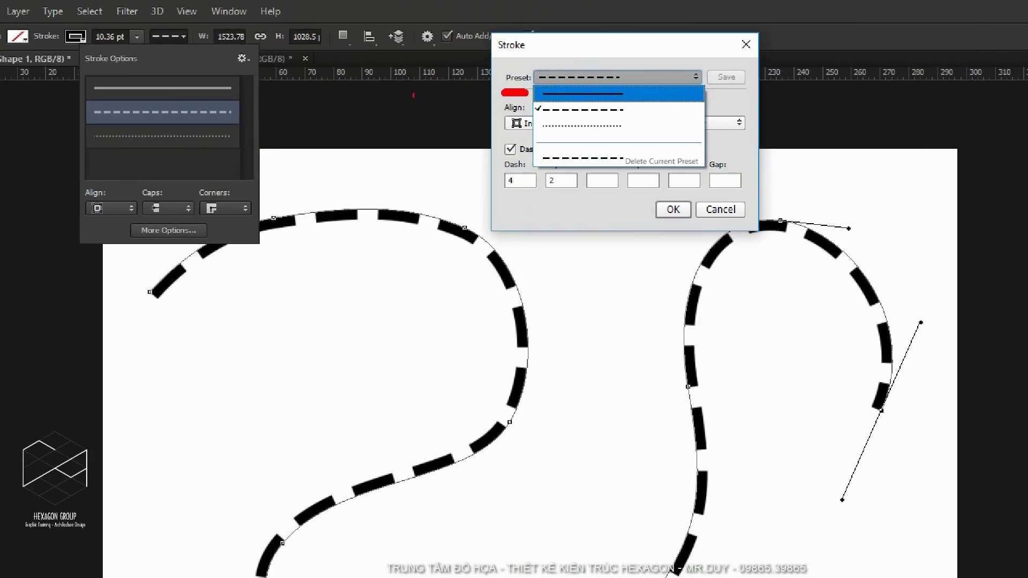
{"action": "left_click_drag", "start_coordinate": [246, 71], "coordinate": [246, 149]}
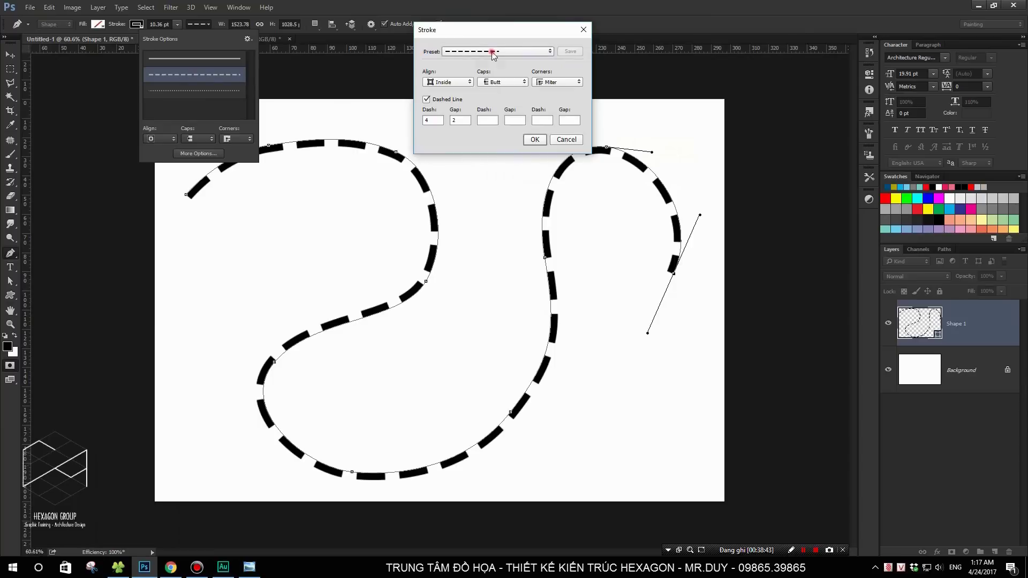
{"action": "left_click", "coordinate": [496, 50]}
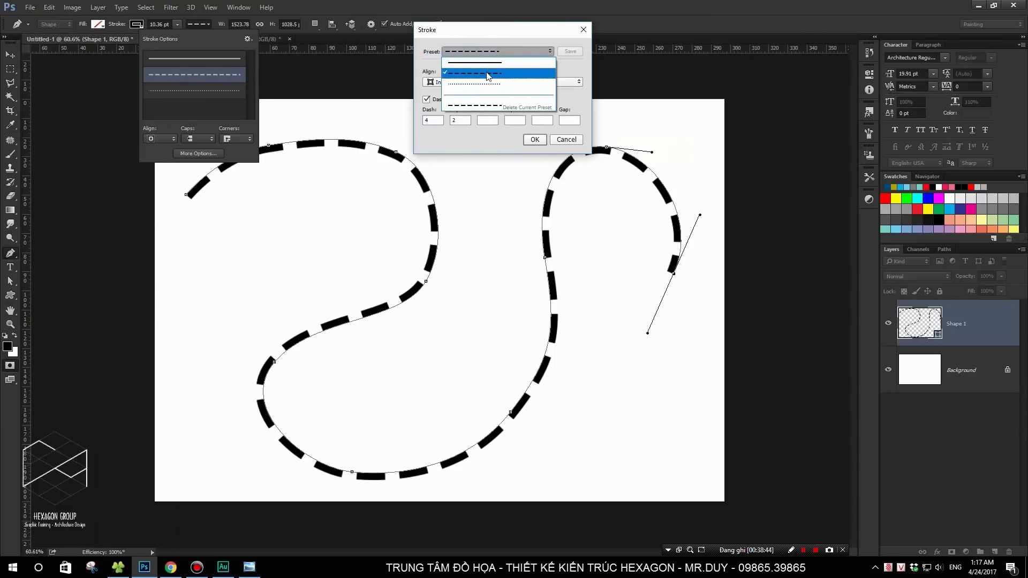
{"action": "left_click", "coordinate": [501, 77]}
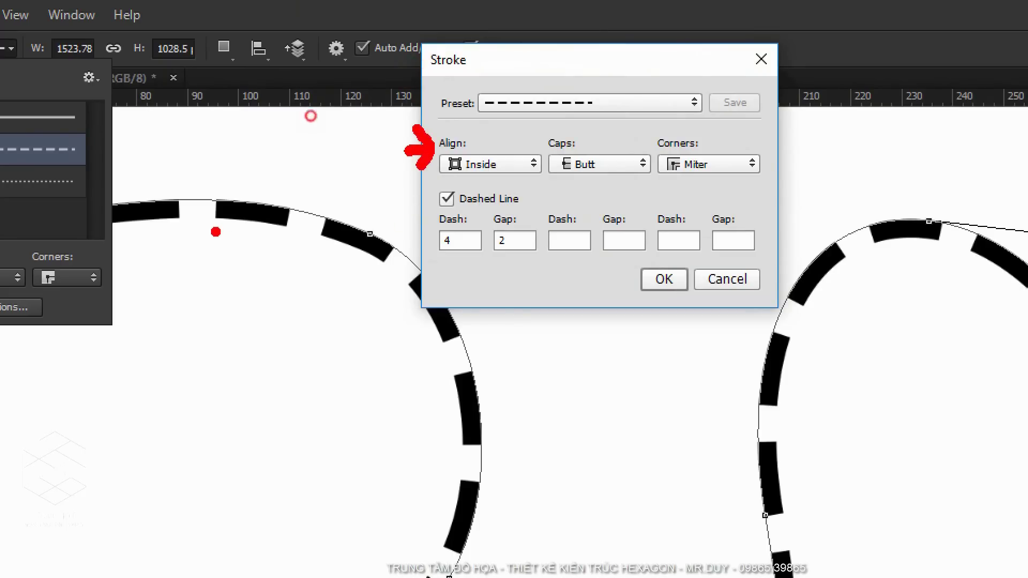
Step: Try Outside and Inside stroke alignment, then settle on Center
{"action": "left_click_drag", "start_coordinate": [214, 231], "coordinate": [324, 259]}
{"action": "left_click_drag", "start_coordinate": [292, 204], "coordinate": [379, 227]}
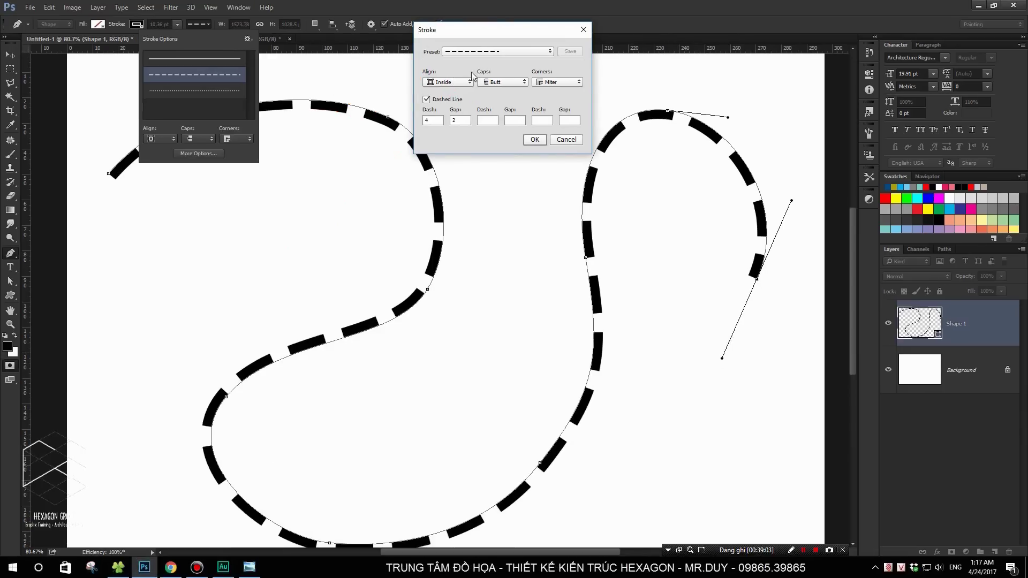
{"action": "left_click", "coordinate": [463, 80]}
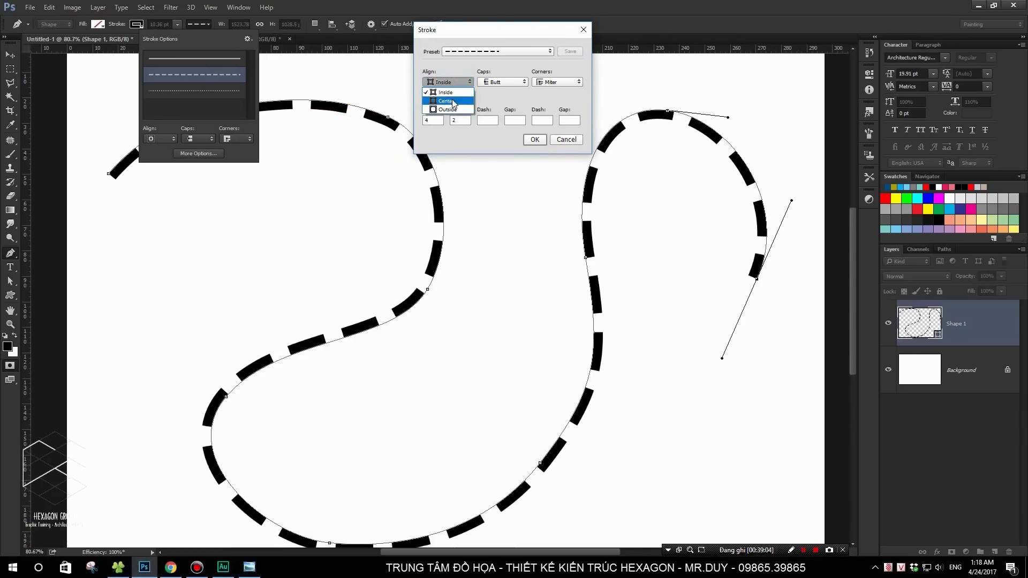
{"action": "left_click", "coordinate": [452, 102]}
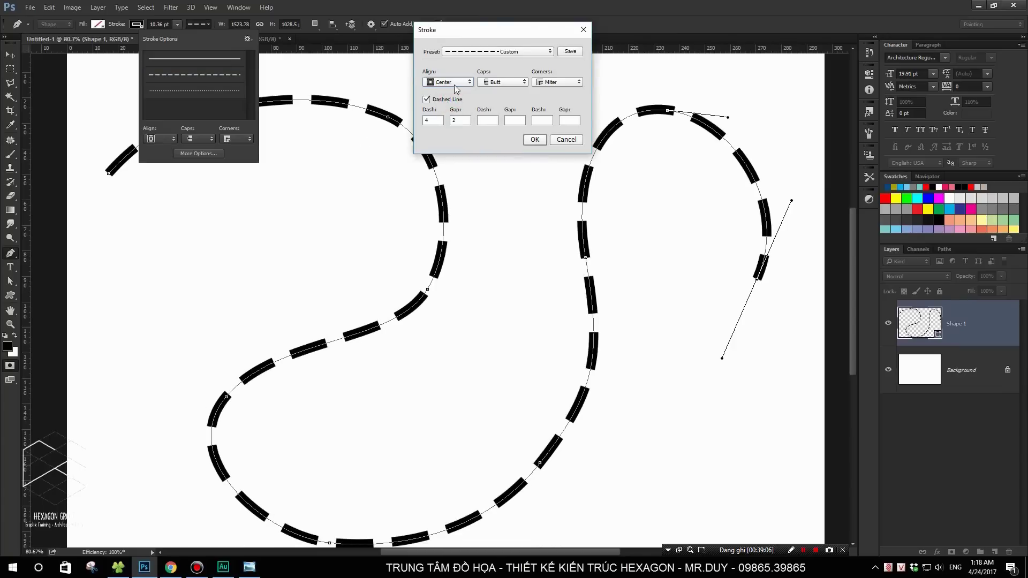
{"action": "left_click", "coordinate": [454, 85]}
{"action": "left_click", "coordinate": [451, 109]}
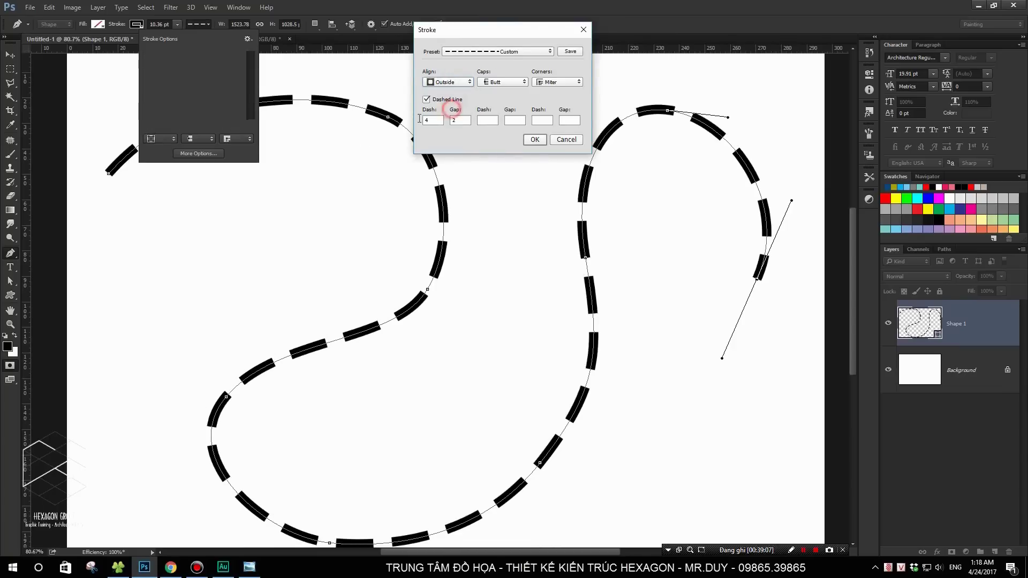
{"action": "left_click", "coordinate": [452, 82]}
{"action": "left_click", "coordinate": [454, 86]}
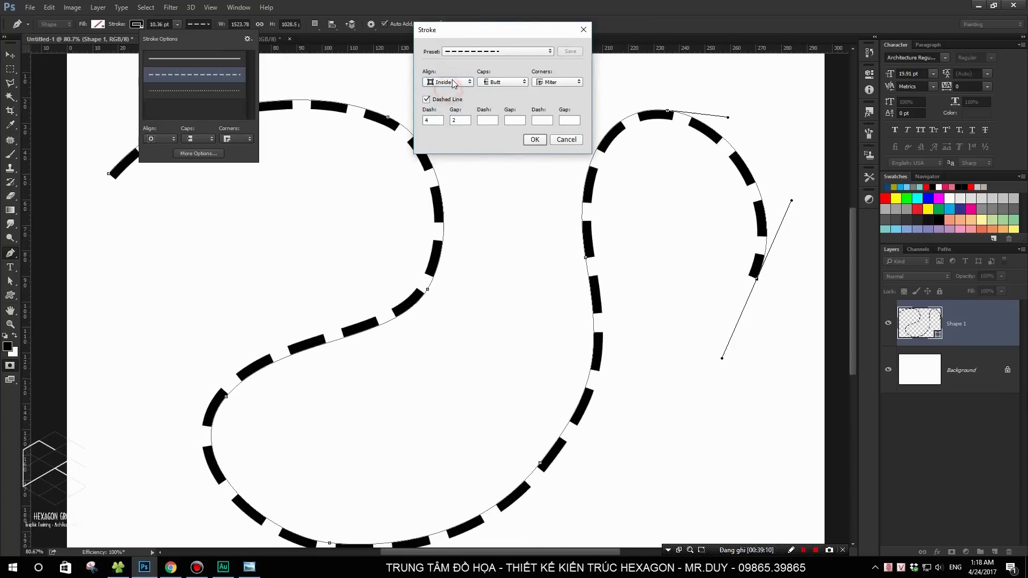
{"action": "left_click", "coordinate": [452, 97]}
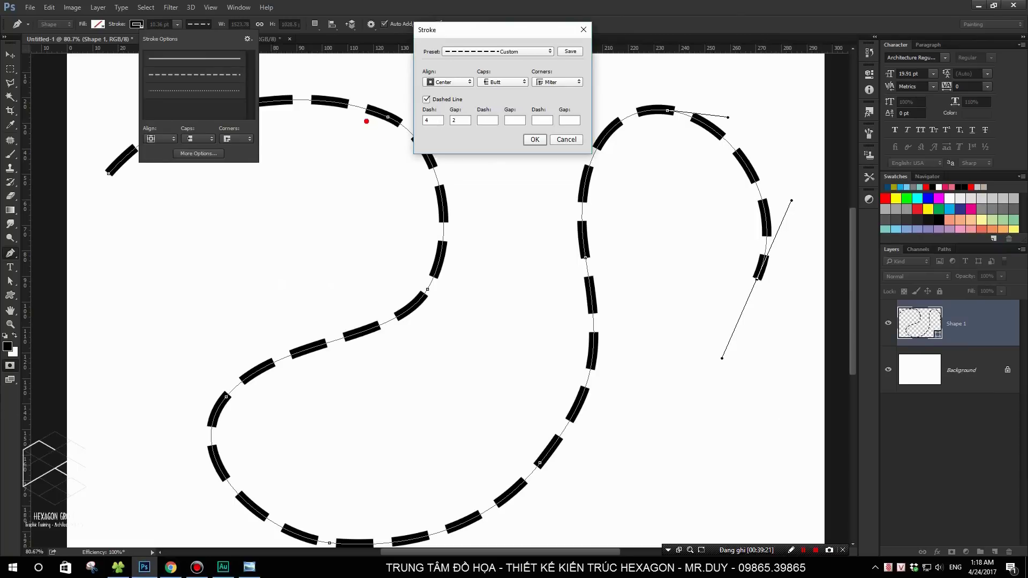
Step: Set the first dash length to 10 and the first gap to 5
{"action": "left_click_drag", "start_coordinate": [366, 122], "coordinate": [455, 128]}
{"action": "left_click_drag", "start_coordinate": [414, 161], "coordinate": [434, 196]}
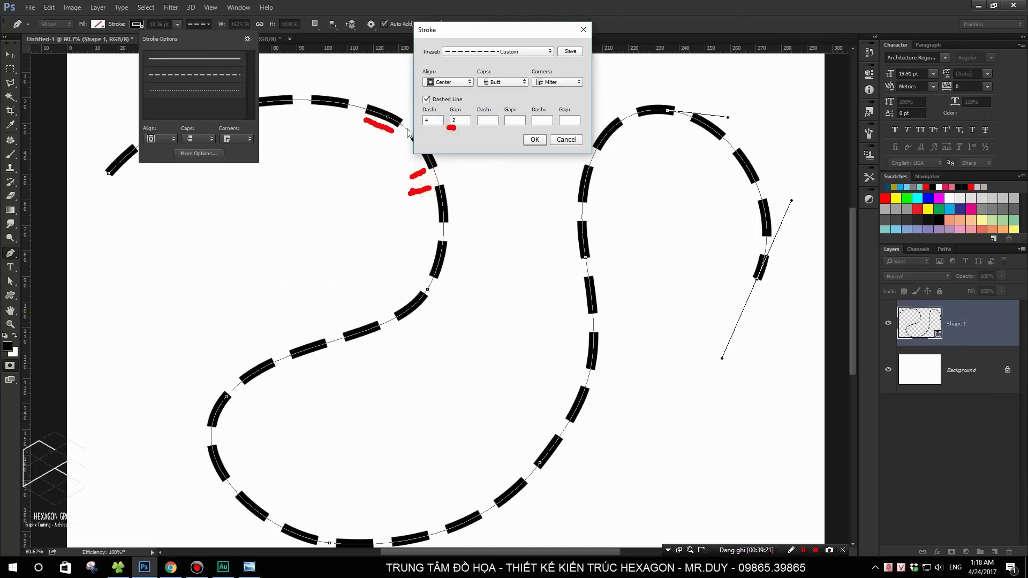
{"action": "double_click", "coordinate": [431, 120]}
{"action": "type", "text": "1"}
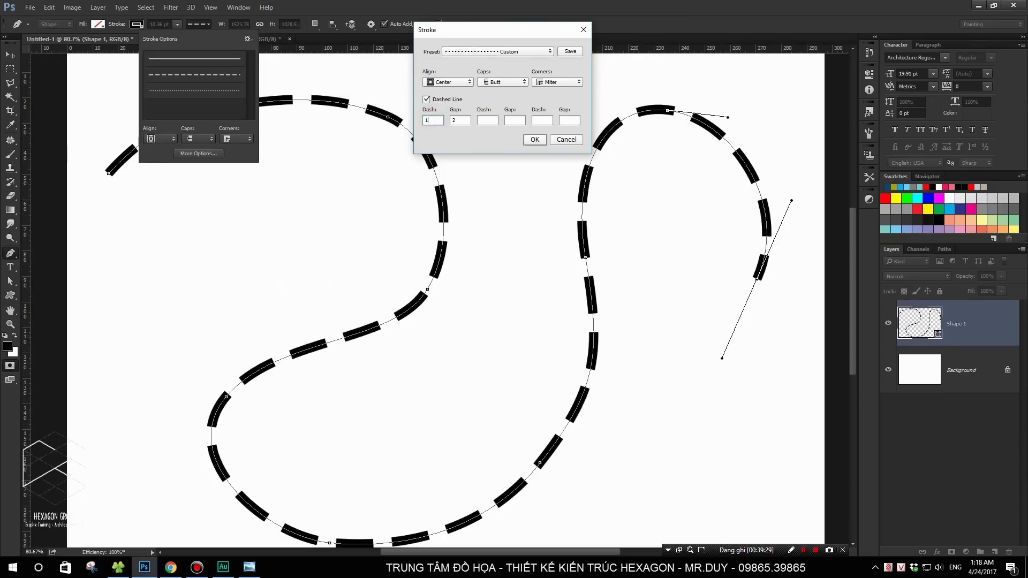
{"action": "type", "text": "0"}
{"action": "double_click", "coordinate": [459, 120]}
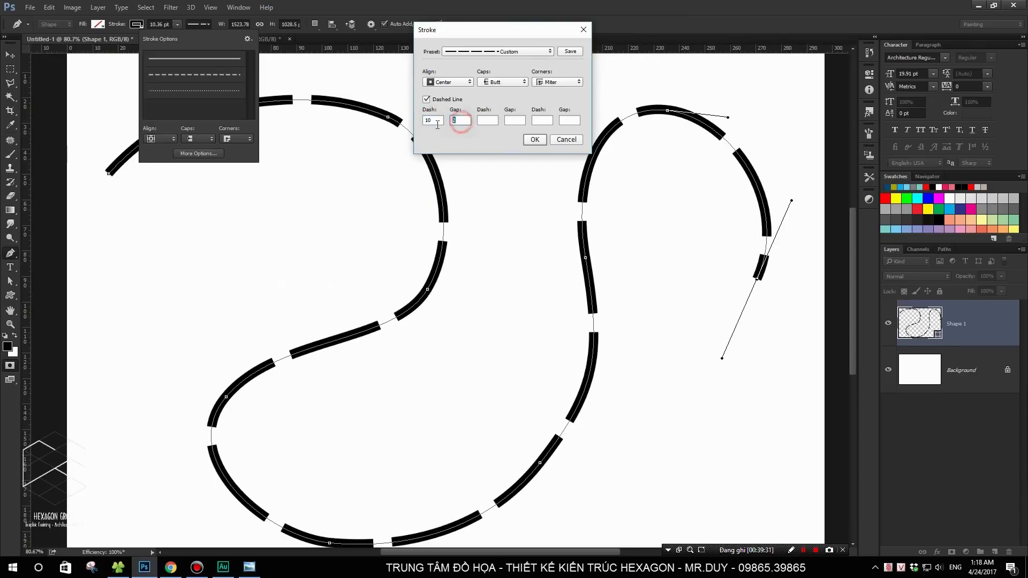
{"action": "type", "text": "5"}
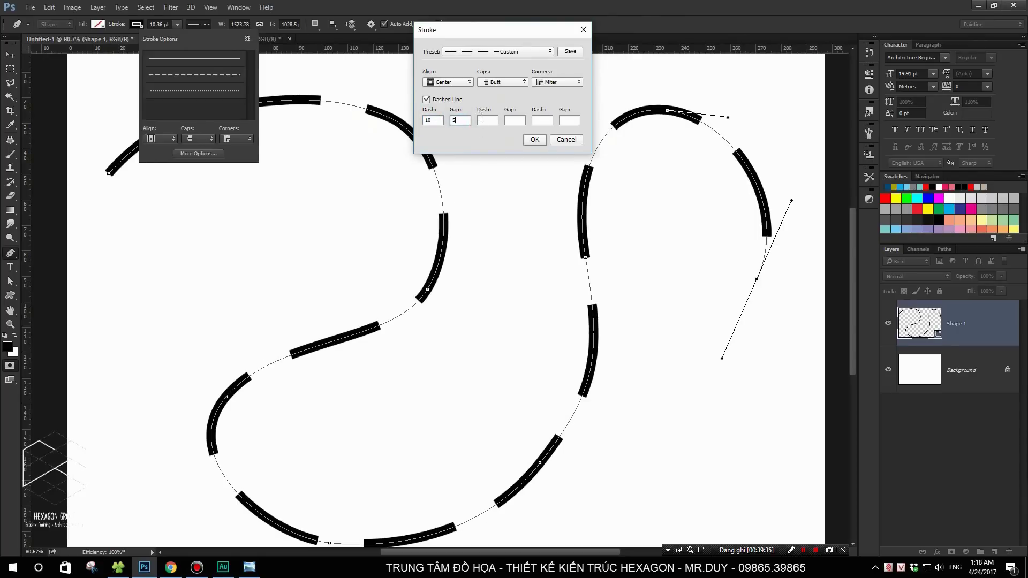
Step: Add dash-gap pairs of 8/4 and 6/3 to the dash pattern
{"action": "left_click", "coordinate": [484, 120]}
{"action": "type", "text": "8"}
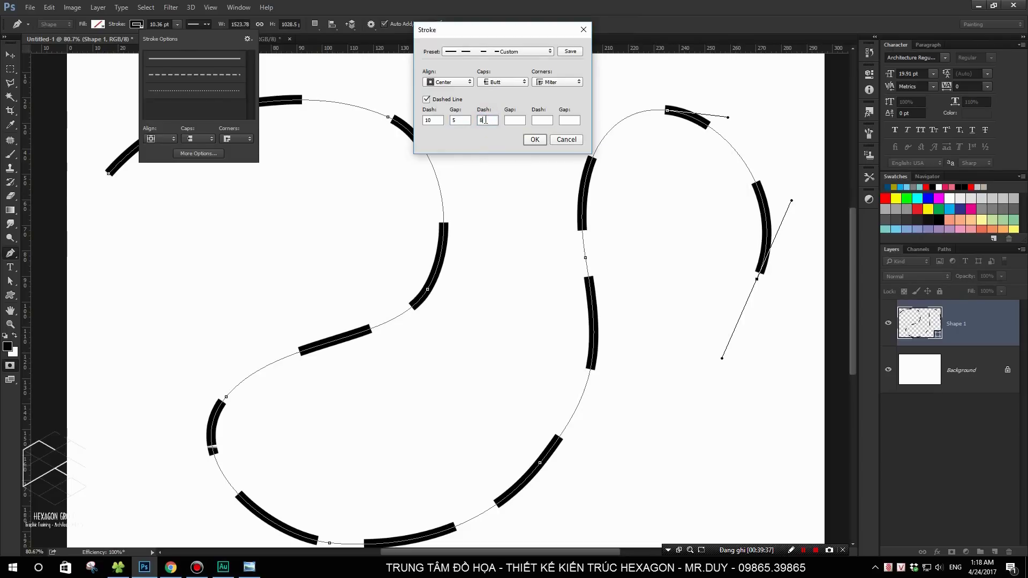
{"action": "left_click", "coordinate": [515, 120]}
{"action": "type", "text": "4"}
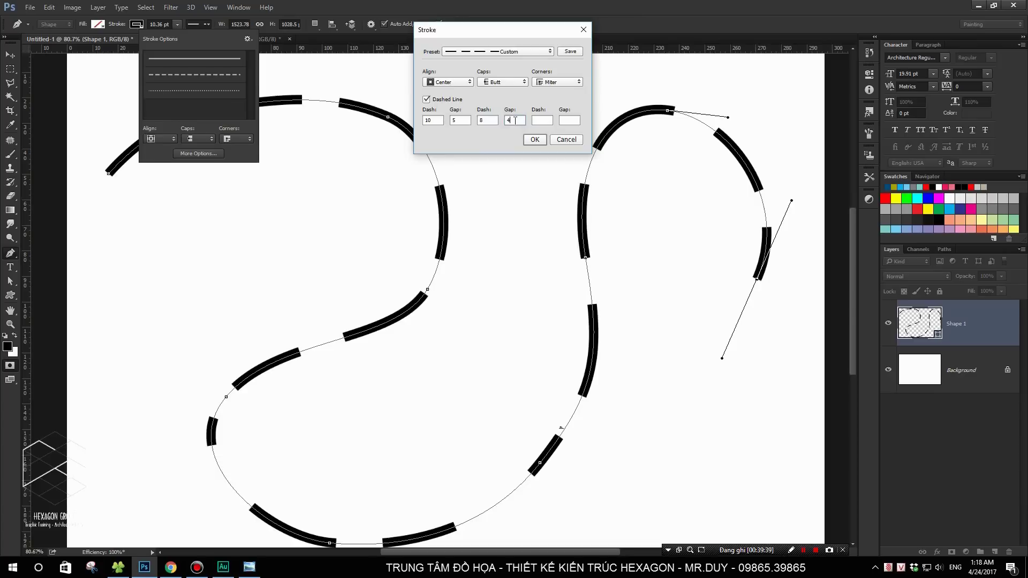
{"action": "left_click", "coordinate": [544, 120]}
{"action": "type", "text": "6"}
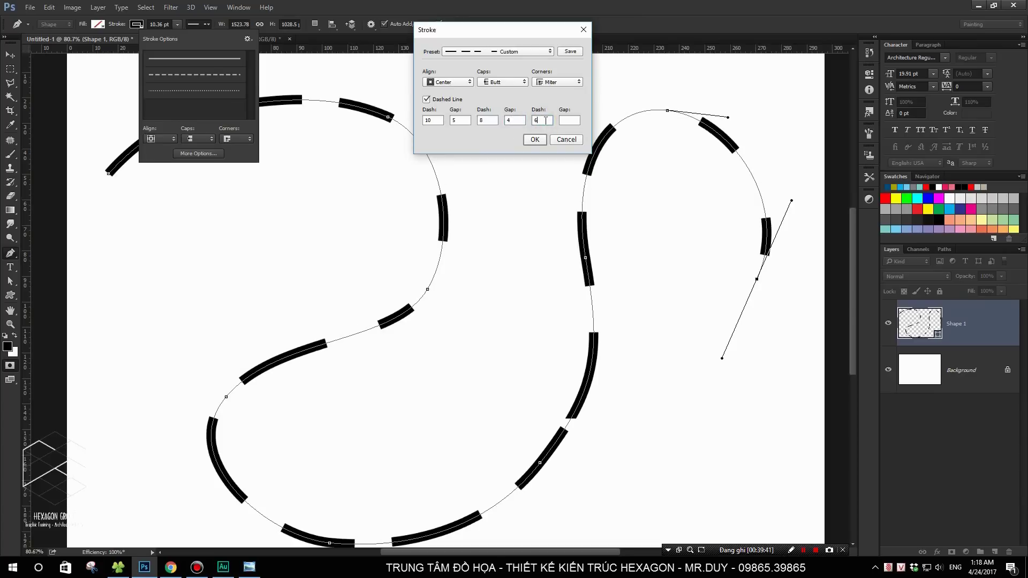
{"action": "left_click", "coordinate": [566, 121]}
{"action": "type", "text": "3"}
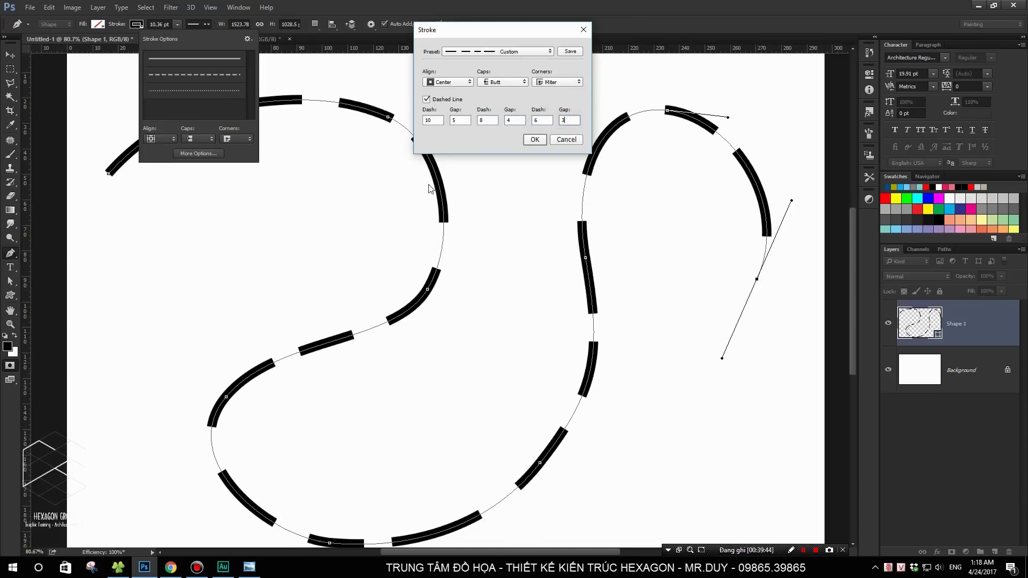
{"action": "mouse_move", "coordinate": [407, 146]}
{"action": "left_mouse_down"}
{"action": "mouse_move", "coordinate": [427, 216]}
{"action": "mouse_move", "coordinate": [421, 257]}
{"action": "mouse_move", "coordinate": [399, 295]}
{"action": "mouse_move", "coordinate": [274, 343]}
{"action": "mouse_move", "coordinate": [195, 412]}
{"action": "left_mouse_up"}
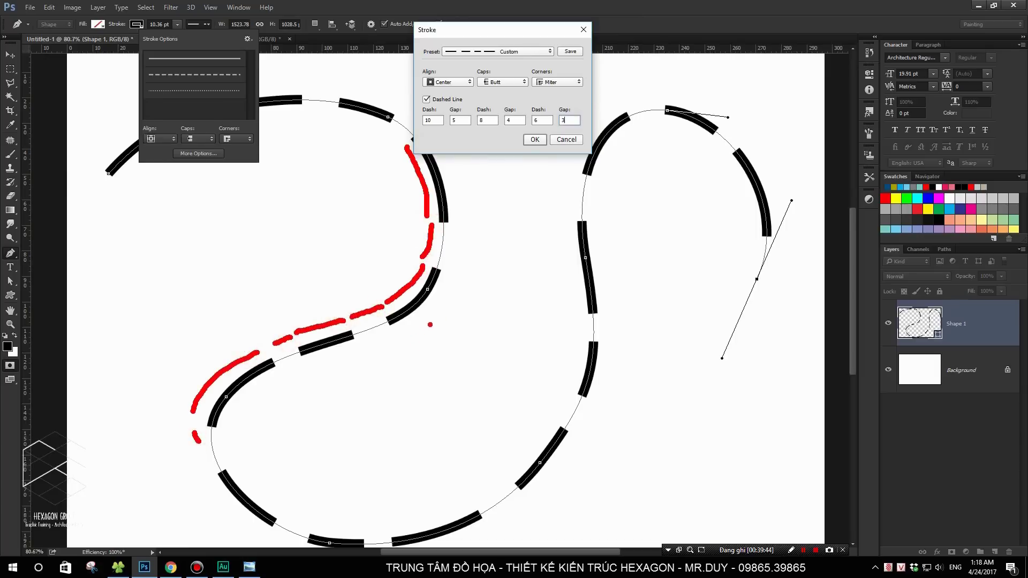
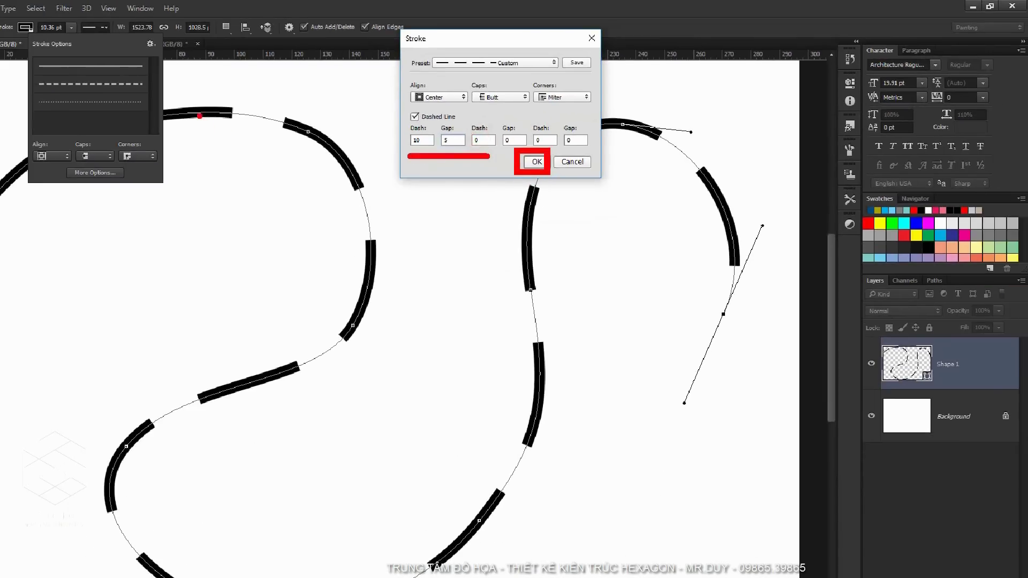
Step: Save the custom 10/5 dash pattern as a stroke preset
{"action": "left_click_drag", "start_coordinate": [185, 98], "coordinate": [239, 98]}
{"action": "left_click_drag", "start_coordinate": [309, 110], "coordinate": [372, 157]}
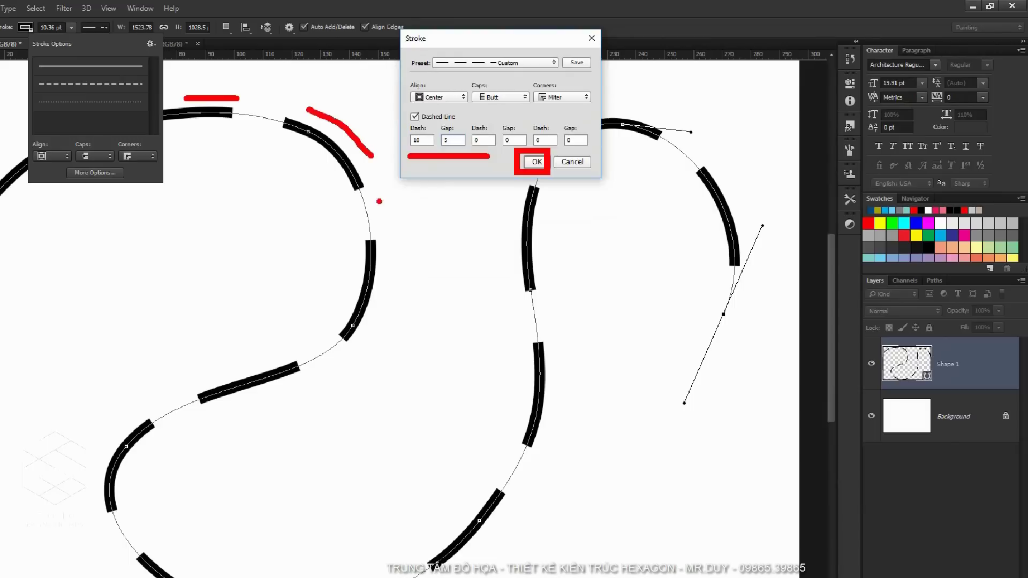
{"action": "left_click_drag", "start_coordinate": [392, 248], "coordinate": [381, 337]}
{"action": "left_click_drag", "start_coordinate": [321, 382], "coordinate": [242, 403]}
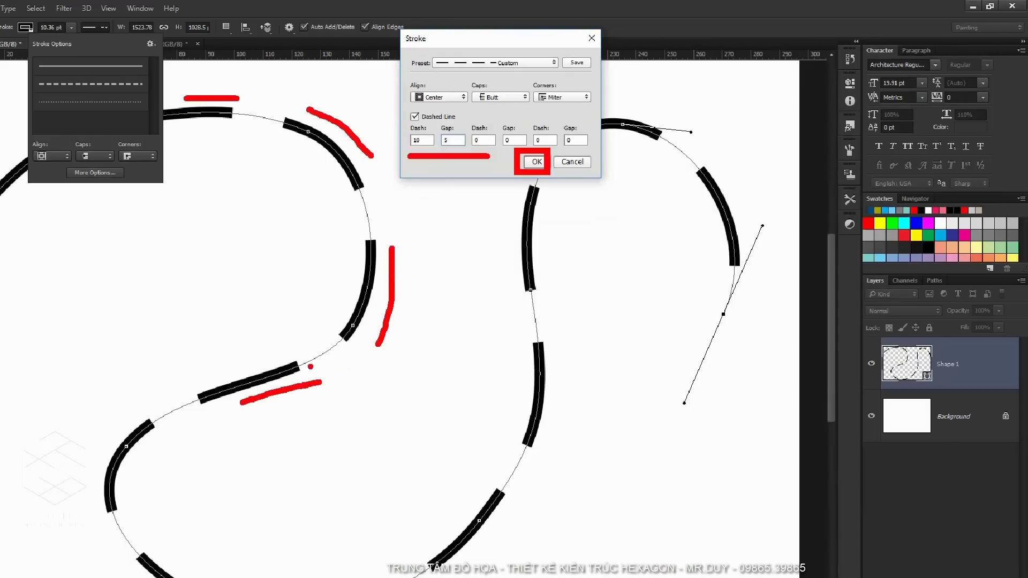
{"action": "left_click_drag", "start_coordinate": [560, 52], "coordinate": [591, 76]}
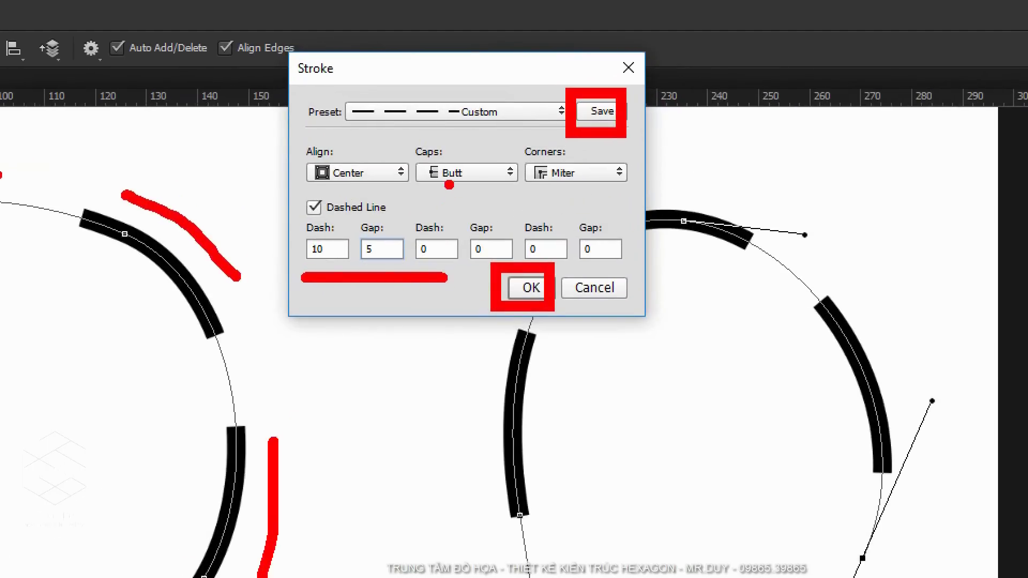
{"action": "left_click_drag", "start_coordinate": [302, 134], "coordinate": [349, 132]}
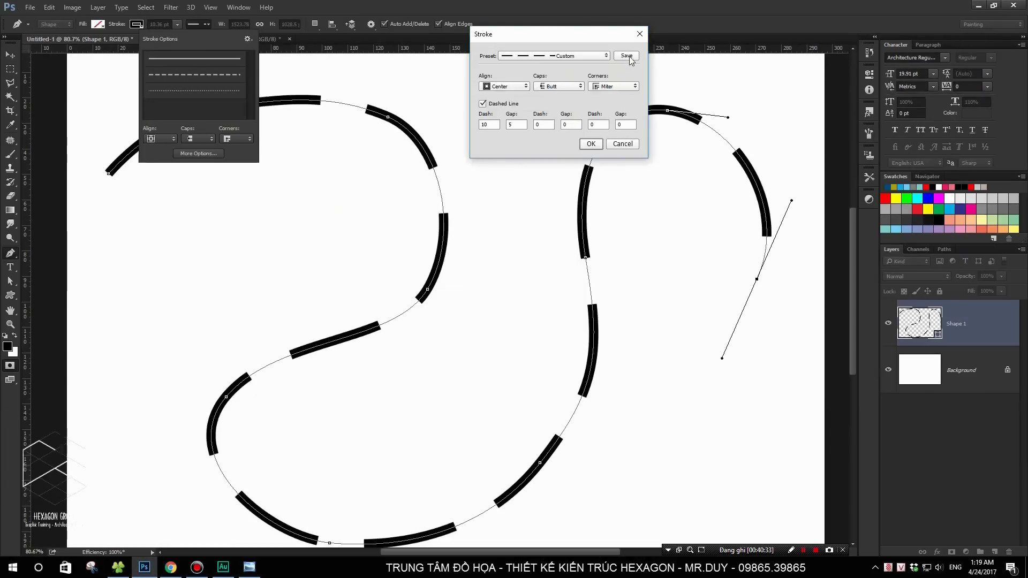
{"action": "left_click", "coordinate": [627, 56]}
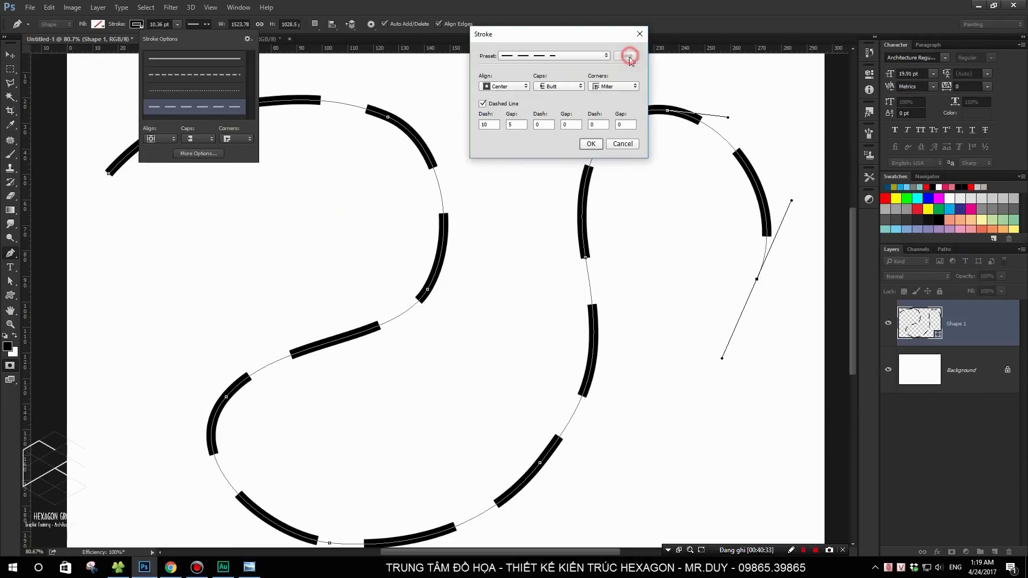
Step: Try dashed, solid and dotted strokes on the test curve, then apply long dashes
{"action": "left_click_drag", "start_coordinate": [140, 93], "coordinate": [258, 122]}
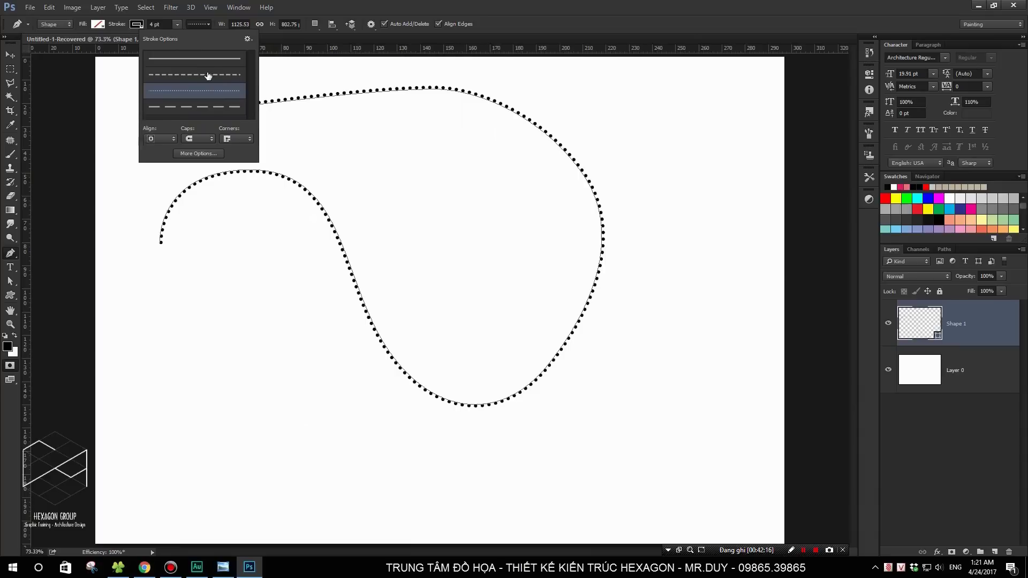
{"action": "left_click", "coordinate": [212, 75]}
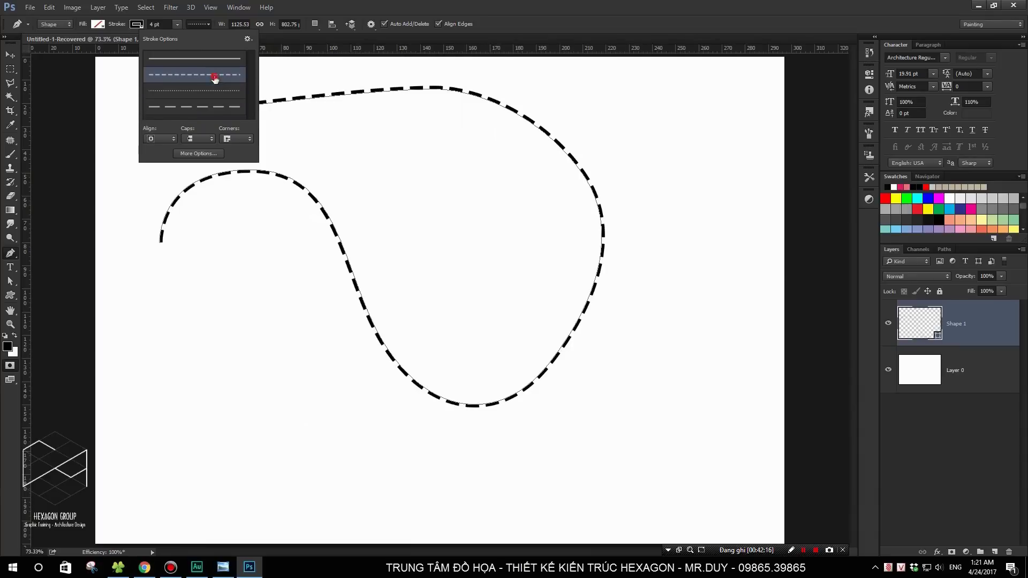
{"action": "left_click", "coordinate": [218, 60]}
{"action": "left_click", "coordinate": [219, 92]}
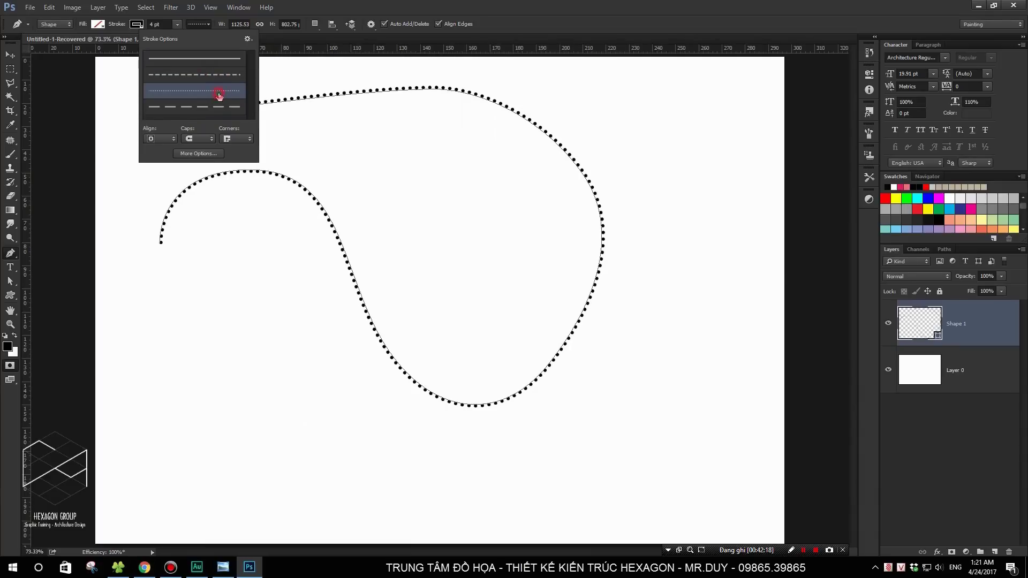
{"action": "double_click", "coordinate": [219, 107]}
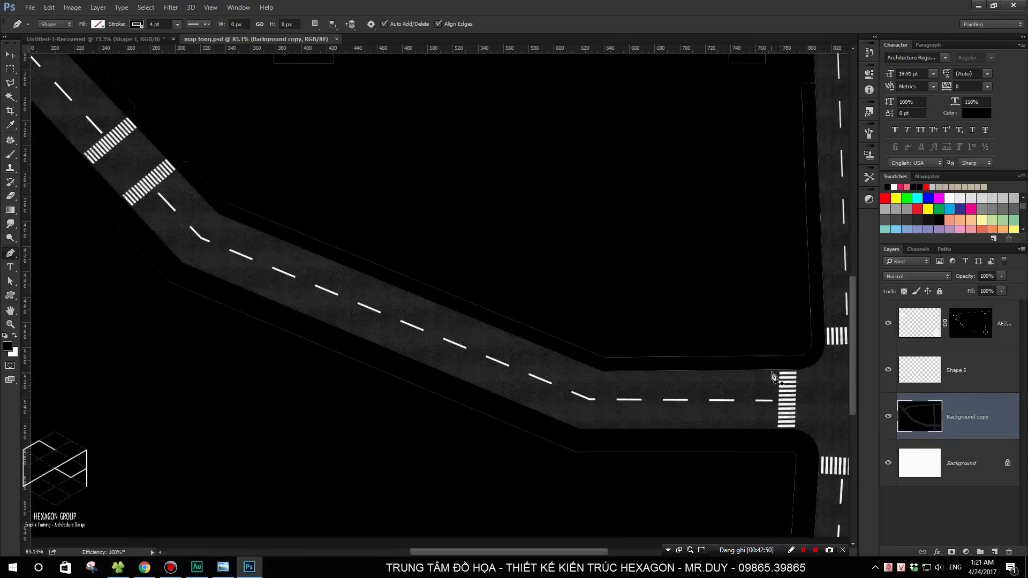
Step: Zoom into the map tong.psd road map and set the shape stroke to a solid 4 pt line
{"action": "scroll", "coordinate": [475, 368], "scroll_direction": "up", "scroll_amount": 2}
{"action": "scroll", "coordinate": [465, 363], "scroll_direction": "down", "scroll_amount": 3}
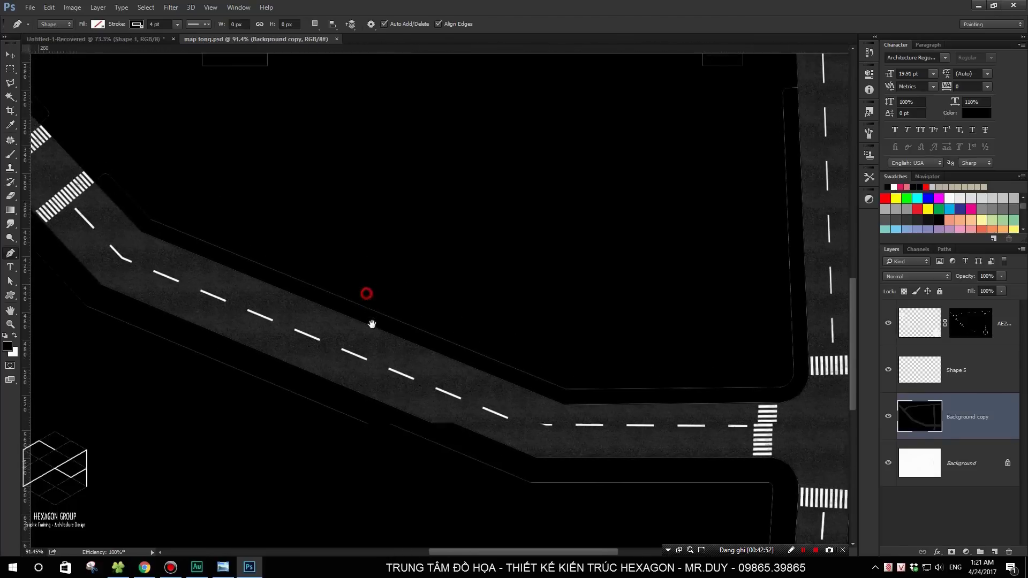
{"action": "scroll", "coordinate": [80, 231], "scroll_direction": "up", "scroll_amount": 2}
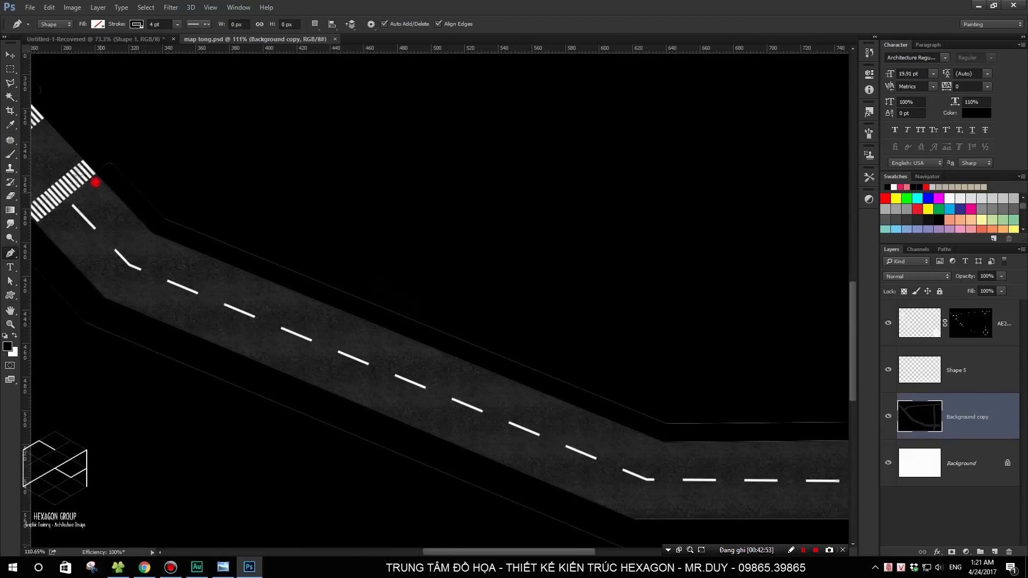
{"action": "mouse_move", "coordinate": [96, 182]}
{"action": "left_mouse_down"}
{"action": "mouse_move", "coordinate": [151, 239]}
{"action": "mouse_move", "coordinate": [321, 294]}
{"action": "mouse_move", "coordinate": [654, 437]}
{"action": "mouse_move", "coordinate": [759, 455]}
{"action": "left_mouse_up"}
{"action": "scroll", "coordinate": [87, 124], "scroll_direction": "down", "scroll_amount": 1}
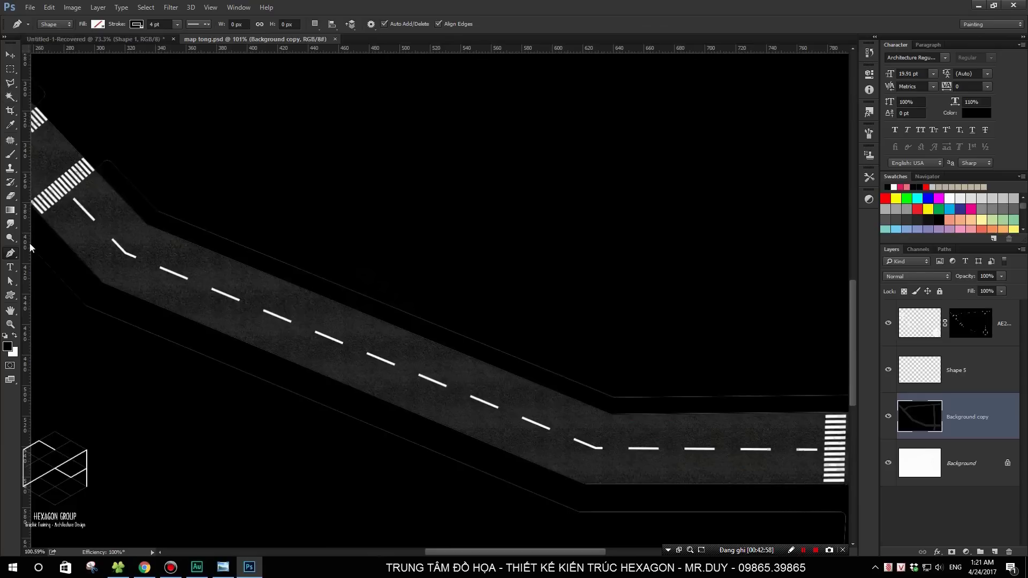
{"action": "left_click", "coordinate": [98, 24]}
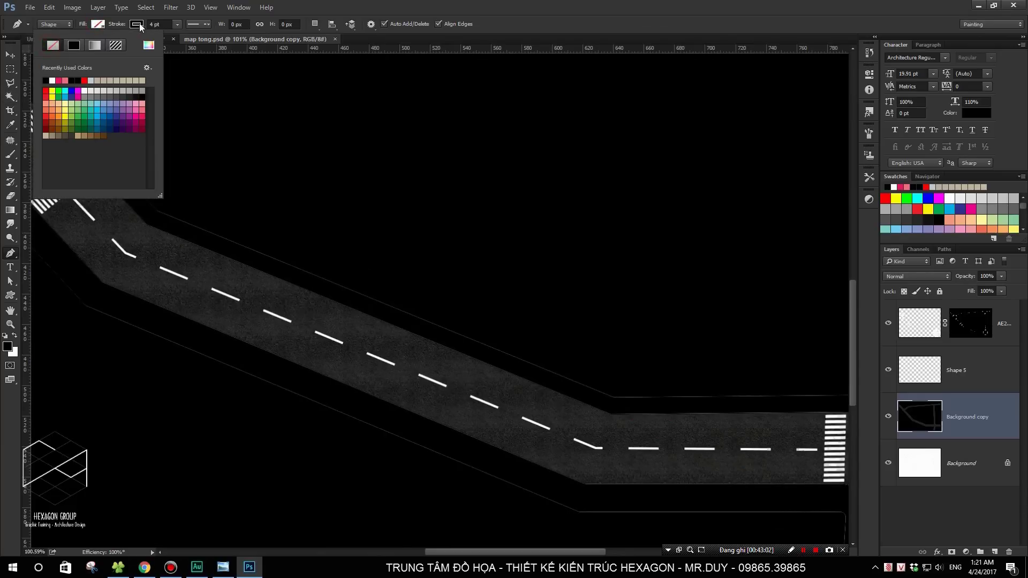
{"action": "left_click", "coordinate": [137, 24]}
{"action": "left_click", "coordinate": [176, 24]}
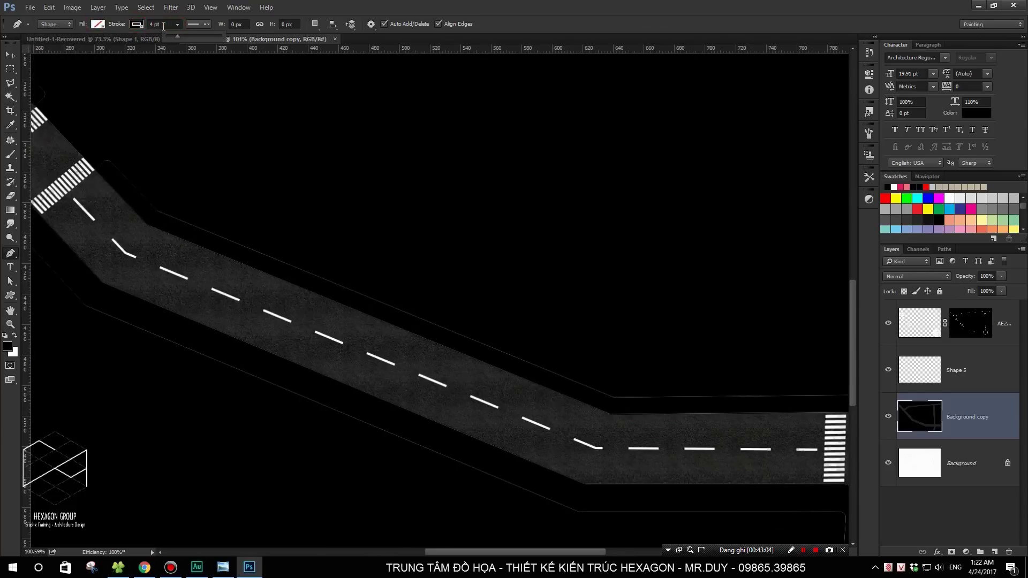
{"action": "left_click", "coordinate": [198, 24]}
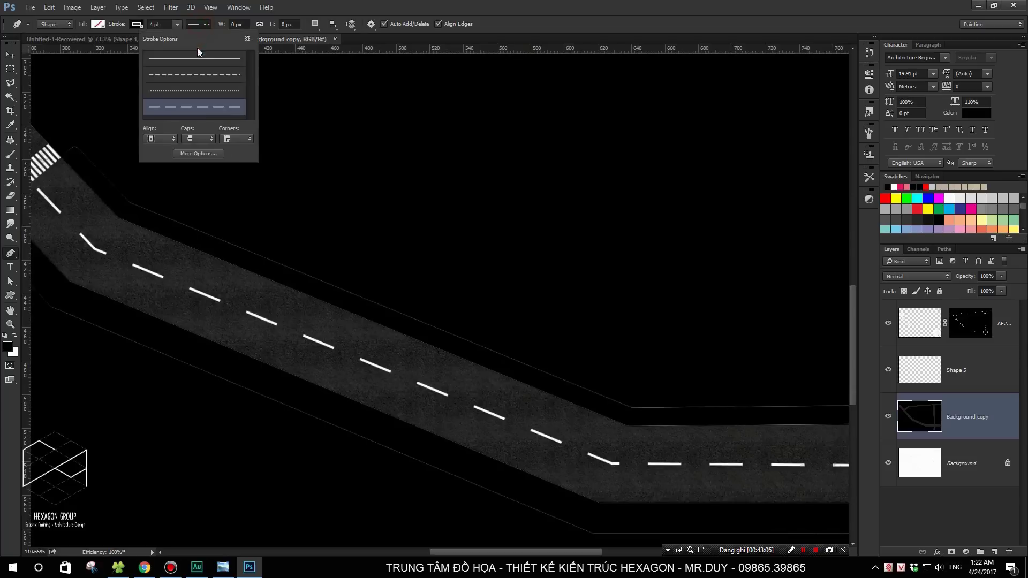
{"action": "left_click", "coordinate": [195, 58]}
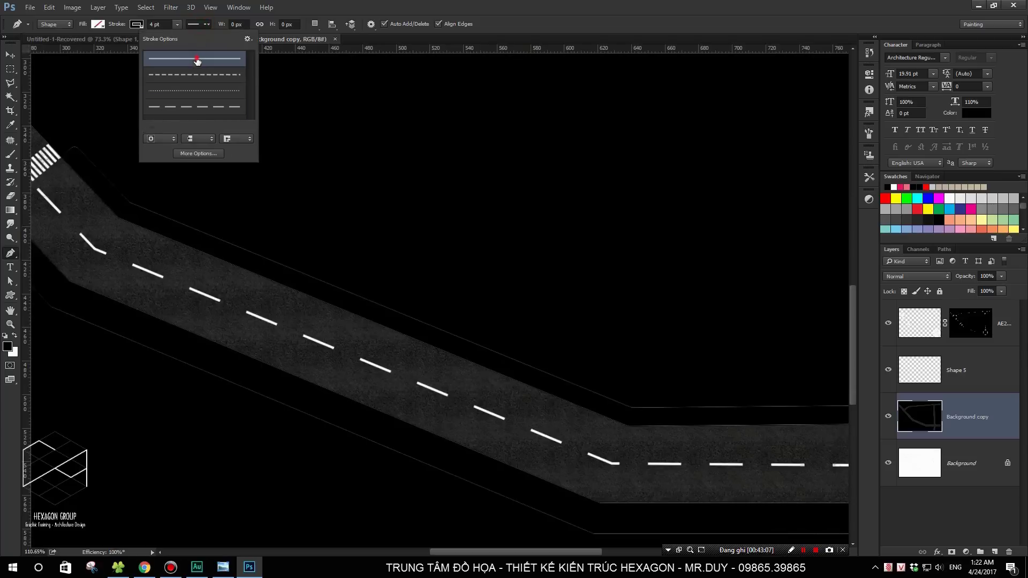
Step: Trace the road's upper edge from the upper-left crosswalk to the intersection with a white stroke
{"action": "left_click", "coordinate": [61, 163]}
{"action": "left_click", "coordinate": [117, 220]}
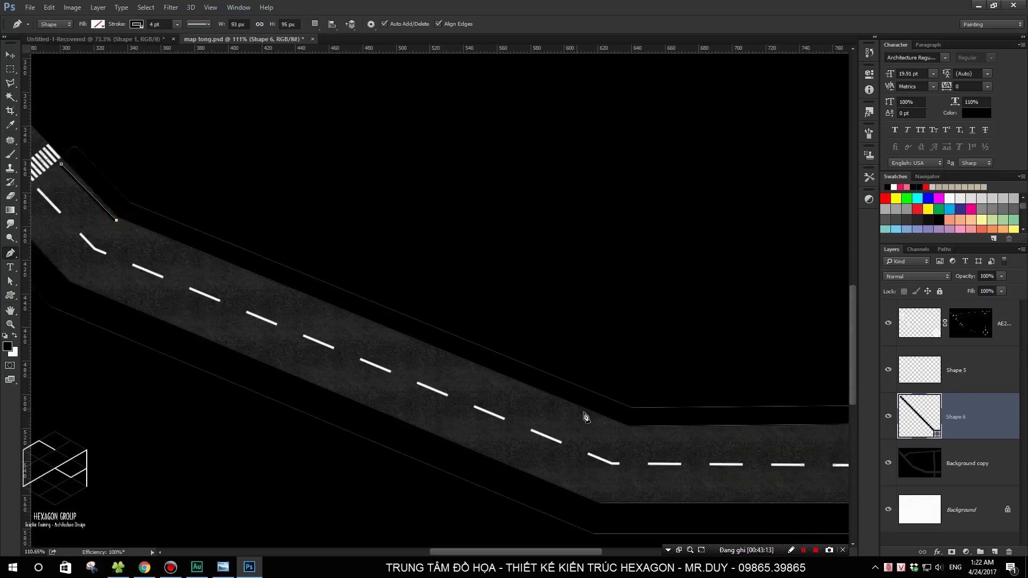
{"action": "left_click", "coordinate": [628, 431]}
{"action": "left_click_drag", "start_coordinate": [798, 459], "coordinate": [599, 395]}
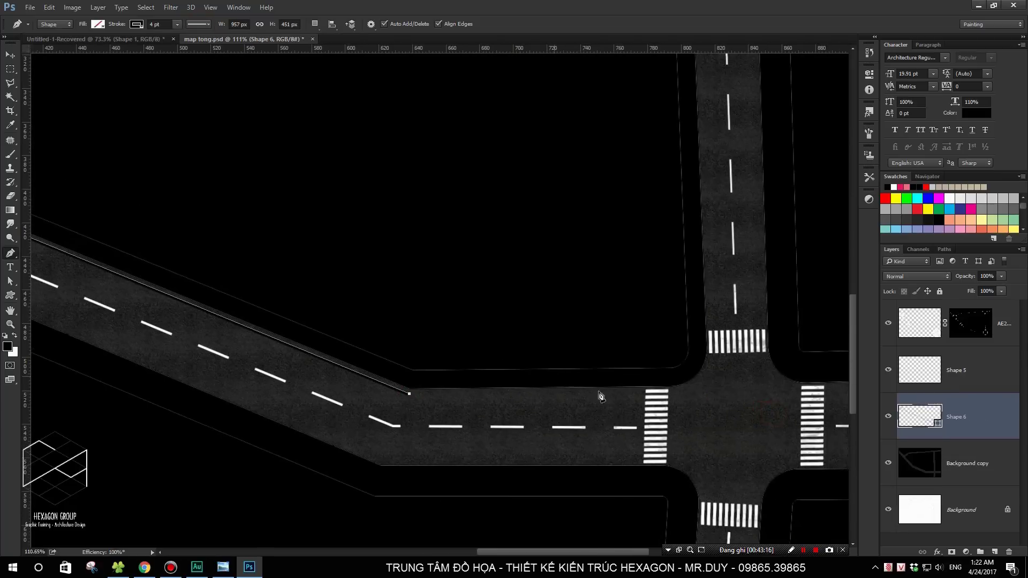
{"action": "left_click", "coordinate": [640, 393]}
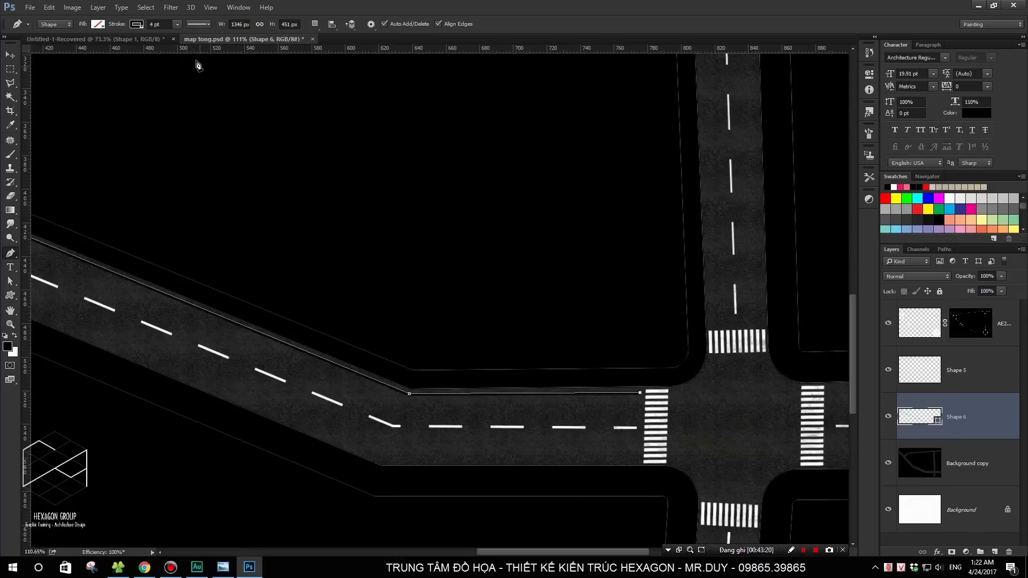
{"action": "left_click", "coordinate": [138, 27]}
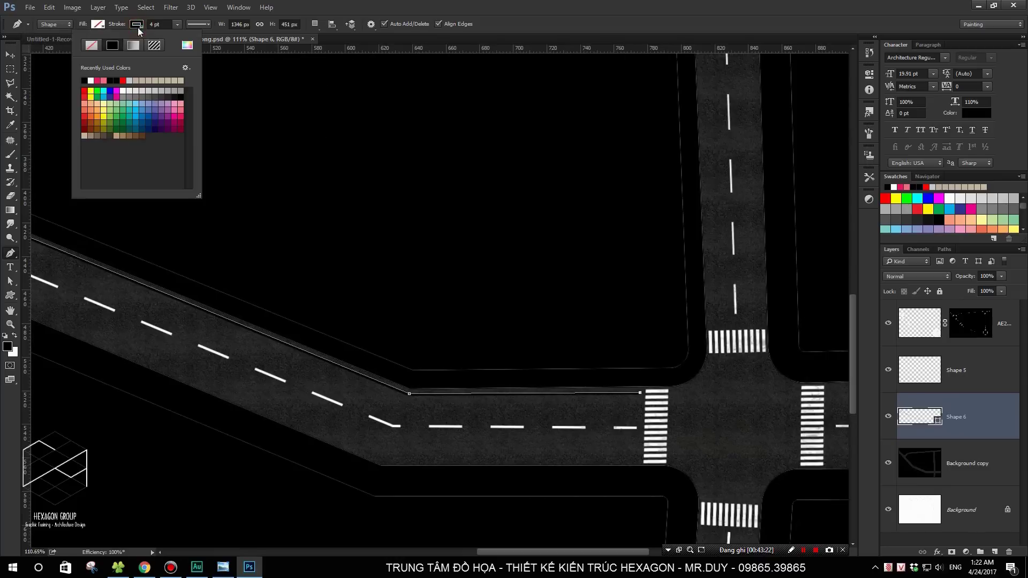
{"action": "left_click", "coordinate": [91, 81]}
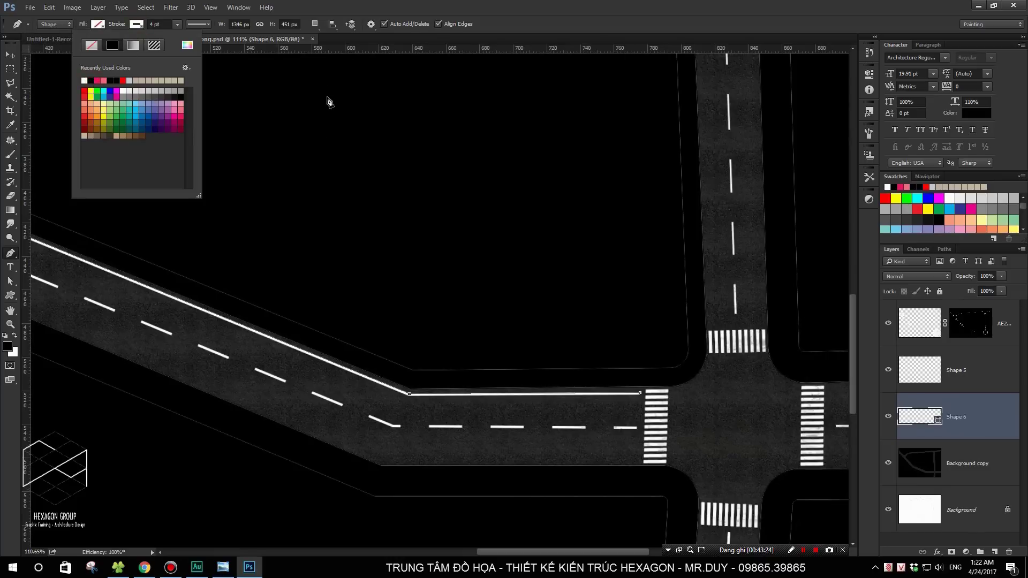
{"action": "key", "text": "Escape"}
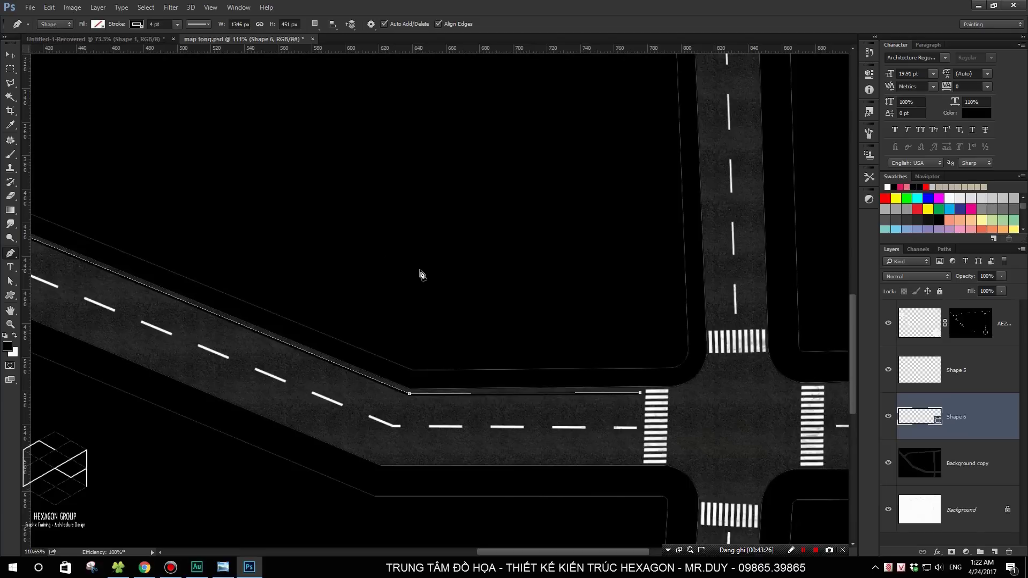
Step: Start a second edge line near the upper-left crosswalk
{"action": "scroll", "coordinate": [222, 122], "scroll_direction": "down", "scroll_amount": 2}
{"action": "scroll", "coordinate": [83, 222], "scroll_direction": "up", "scroll_amount": 1}
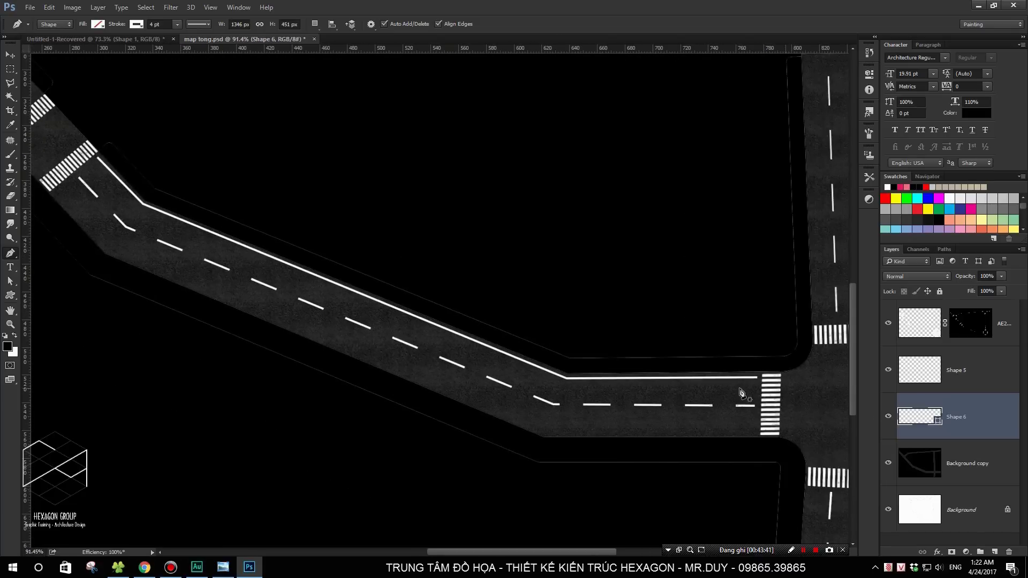
{"action": "scroll", "coordinate": [66, 214], "scroll_direction": "up", "scroll_amount": 2}
{"action": "scroll", "coordinate": [58, 204], "scroll_direction": "up", "scroll_amount": 1}
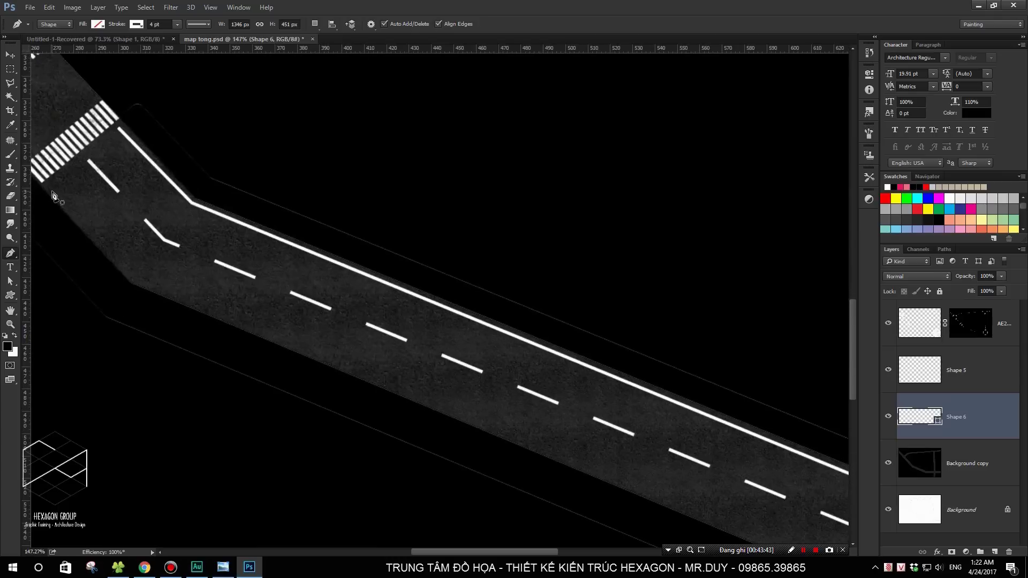
{"action": "left_click", "coordinate": [52, 191]}
Step: Extend the new edge line along the road to the junction crosswalk
{"action": "left_click", "coordinate": [135, 279]}
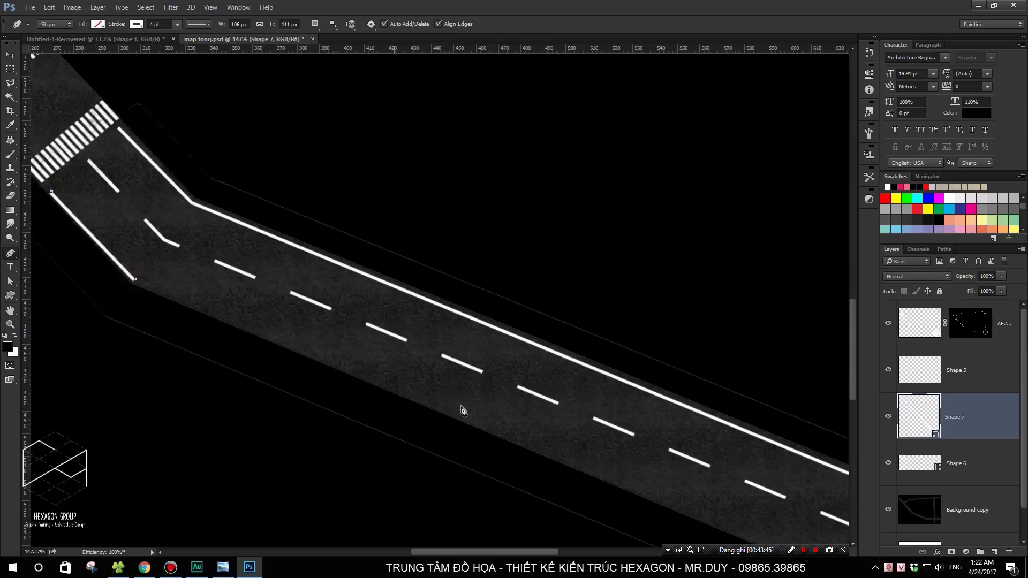
{"action": "scroll", "coordinate": [482, 386], "scroll_direction": "down", "scroll_amount": 3}
{"action": "scroll", "coordinate": [482, 385], "scroll_direction": "right", "scroll_amount": 3}
{"action": "left_click", "coordinate": [505, 363]}
{"action": "scroll", "coordinate": [590, 354], "scroll_direction": "right", "scroll_amount": 3}
{"action": "scroll", "coordinate": [646, 351], "scroll_direction": "right", "scroll_amount": 1}
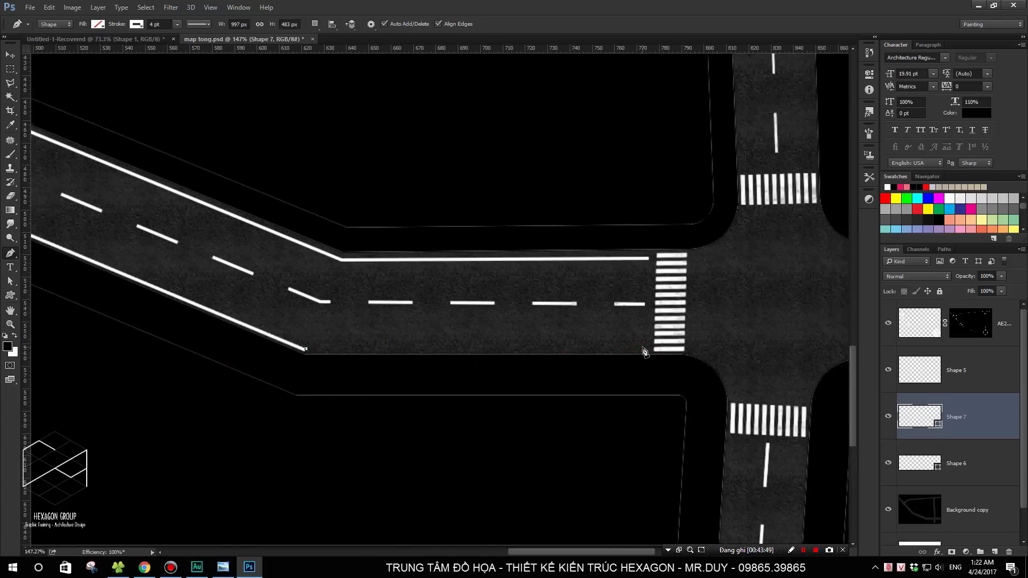
{"action": "left_click", "coordinate": [644, 352]}
Step: Select the TỜ SỐ 1 - LHV map sheet in File Explorer
{"action": "scroll", "coordinate": [642, 348], "scroll_direction": "down", "scroll_amount": 2}
{"action": "scroll", "coordinate": [638, 340], "scroll_direction": "down", "scroll_amount": 3}
{"action": "scroll", "coordinate": [572, 262], "scroll_direction": "up", "scroll_amount": 3}
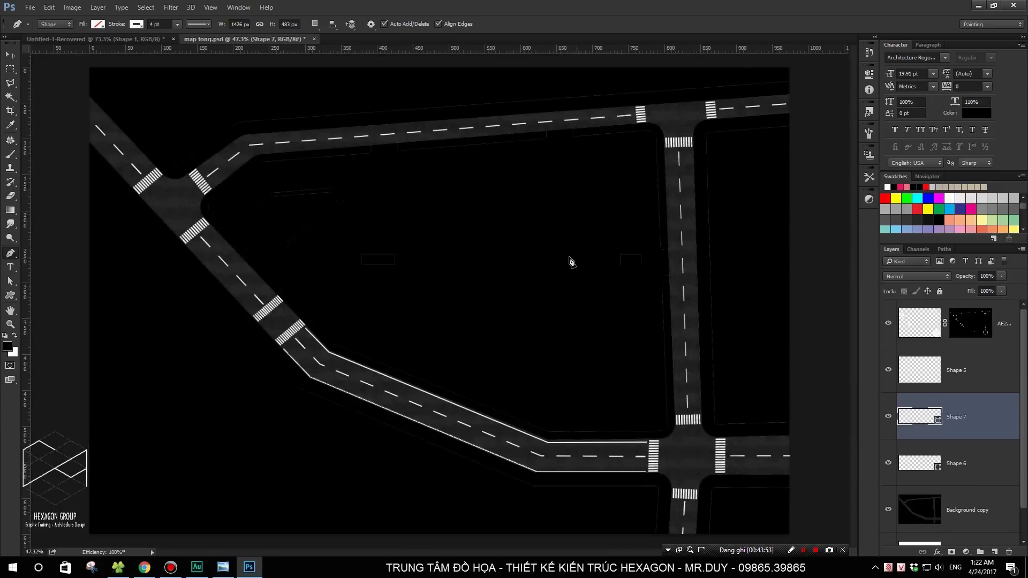
{"action": "scroll", "coordinate": [572, 262], "scroll_direction": "up", "scroll_amount": 1}
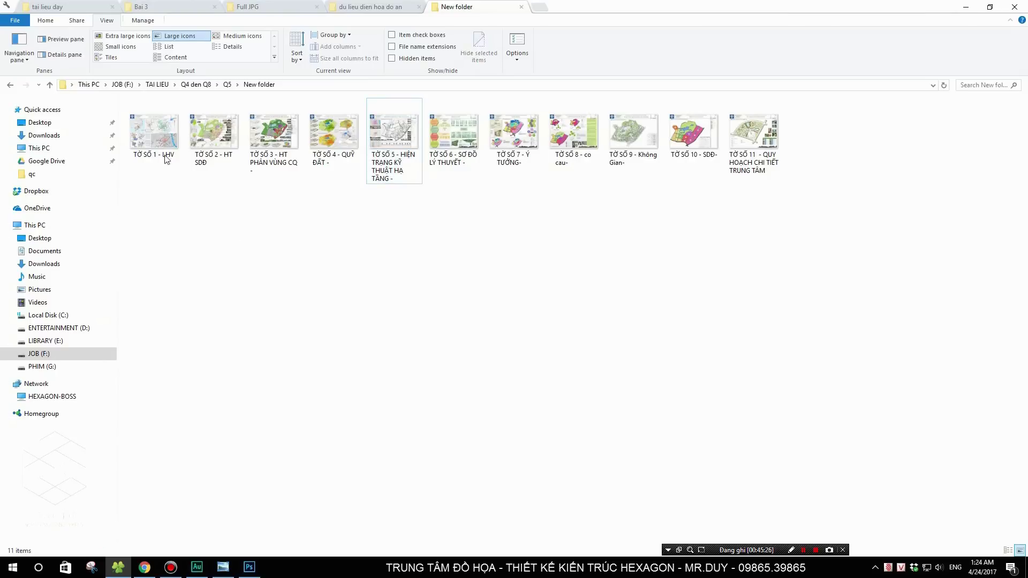
{"action": "left_click", "coordinate": [158, 132]}
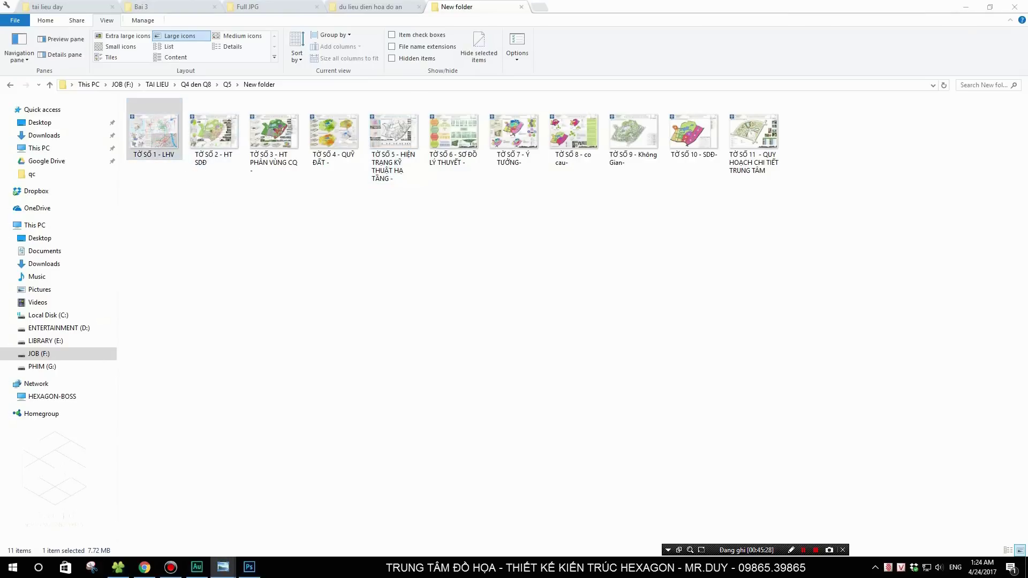
Step: Open TỜ SỐ 1 - LHV in Photo Viewer, zooming and panning across the university area
{"action": "key", "text": "Return"}
{"action": "scroll", "coordinate": [668, 384], "scroll_direction": "up", "scroll_amount": 1}
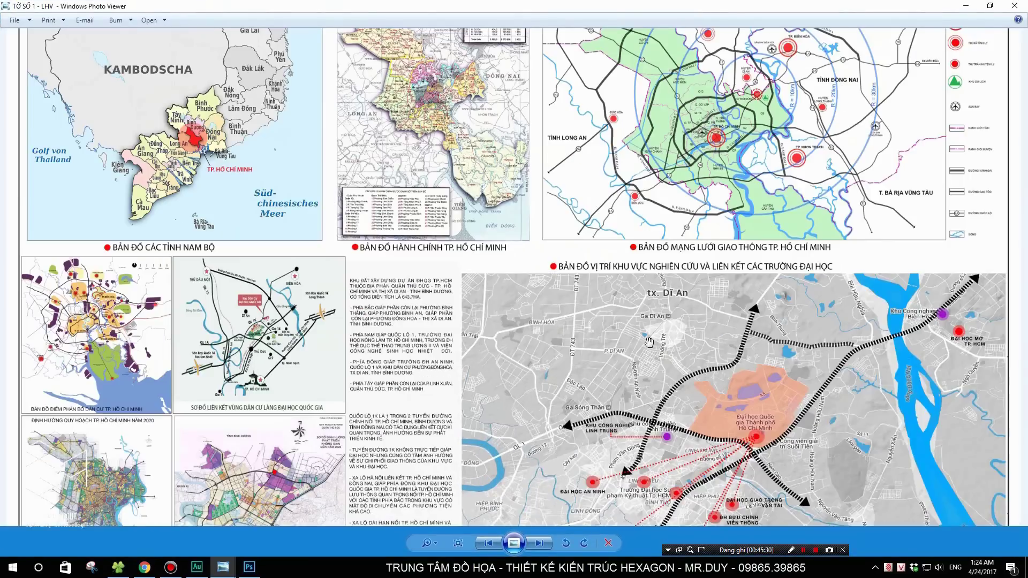
{"action": "scroll", "coordinate": [649, 374], "scroll_direction": "up", "scroll_amount": 1}
{"action": "left_click_drag", "start_coordinate": [649, 373], "coordinate": [524, 178]}
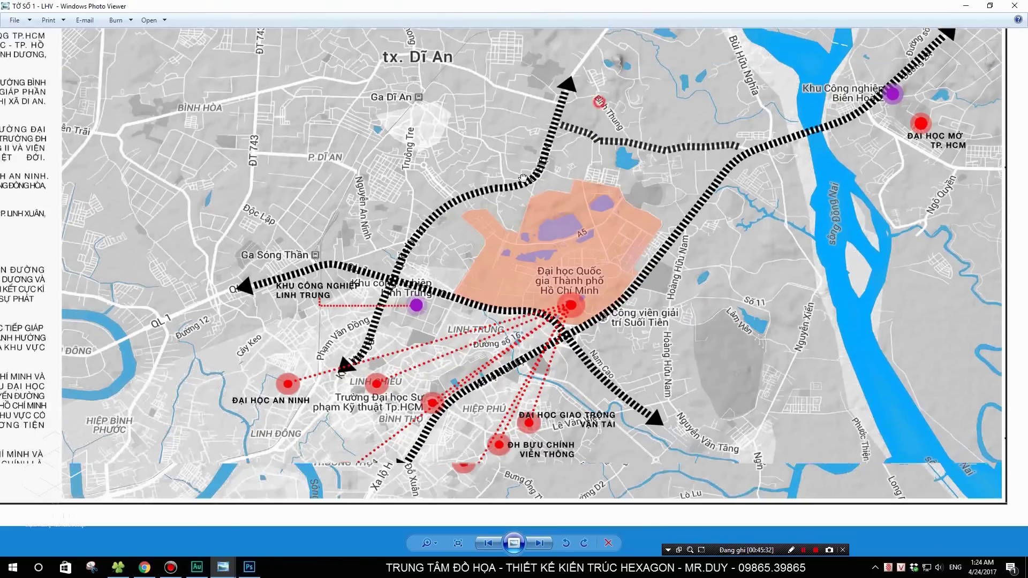
{"action": "scroll", "coordinate": [600, 103], "scroll_direction": "down", "scroll_amount": 1}
{"action": "scroll", "coordinate": [668, 278], "scroll_direction": "down", "scroll_amount": 1}
{"action": "mouse_move", "coordinate": [650, 398]}
{"action": "left_mouse_down"}
{"action": "mouse_move", "coordinate": [602, 453]}
{"action": "mouse_move", "coordinate": [970, 167]}
{"action": "left_mouse_up"}
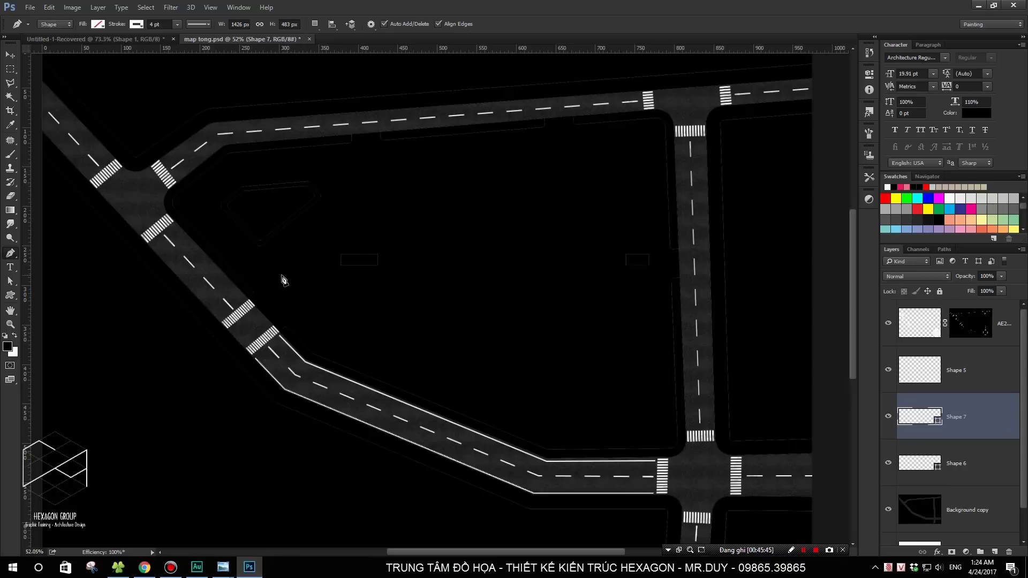
Step: On the test curve document, thicken the stroke to about 15 pt
{"action": "scroll", "coordinate": [286, 229], "scroll_direction": "down", "scroll_amount": 2}
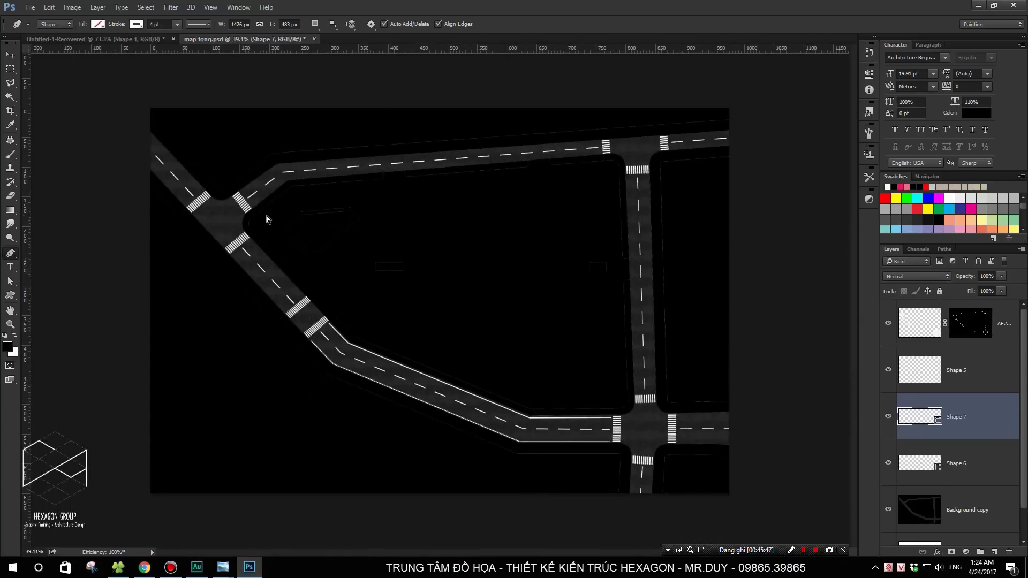
{"action": "key", "text": "ctrl+Tab"}
{"action": "left_click", "coordinate": [177, 24]}
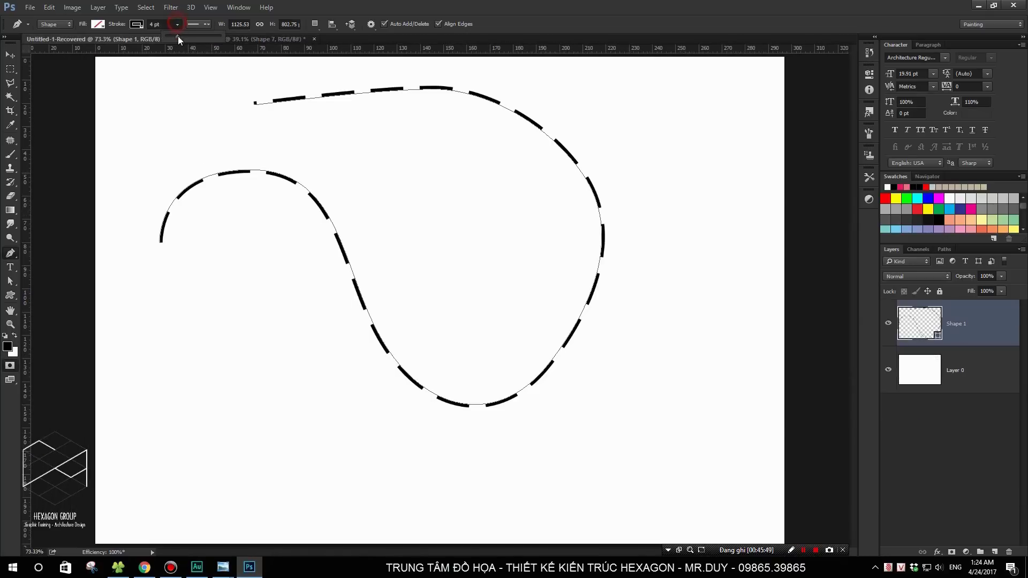
{"action": "left_click_drag", "start_coordinate": [178, 37], "coordinate": [184, 37]}
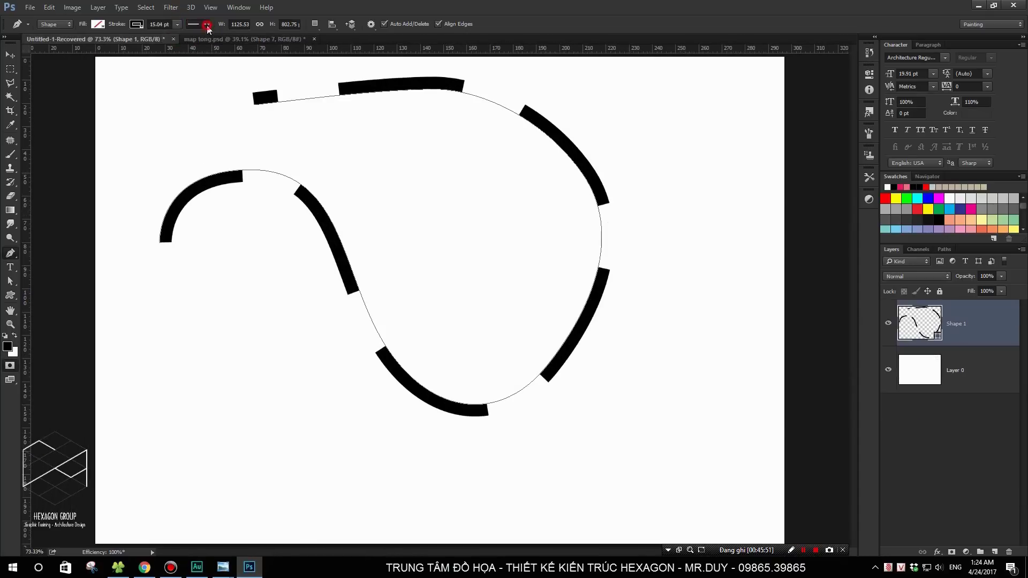
Step: Try dash and gap values of 2 and 1 in the dashed-line settings
{"action": "left_click", "coordinate": [206, 25]}
{"action": "left_click", "coordinate": [205, 153]}
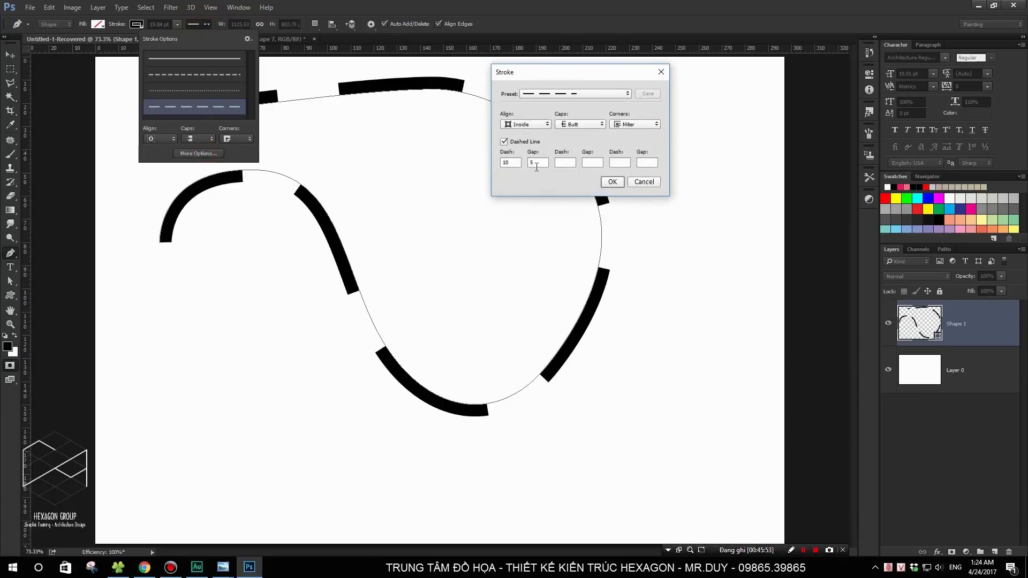
{"action": "double_click", "coordinate": [515, 163]}
{"action": "type", "text": "2"}
{"action": "double_click", "coordinate": [538, 163]}
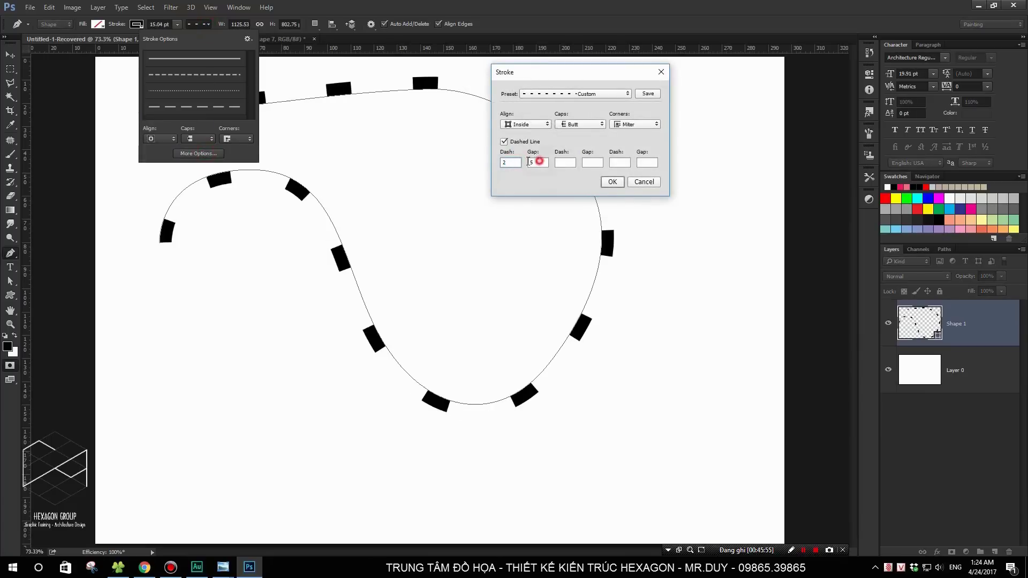
{"action": "type", "text": "2"}
{"action": "double_click", "coordinate": [512, 163]}
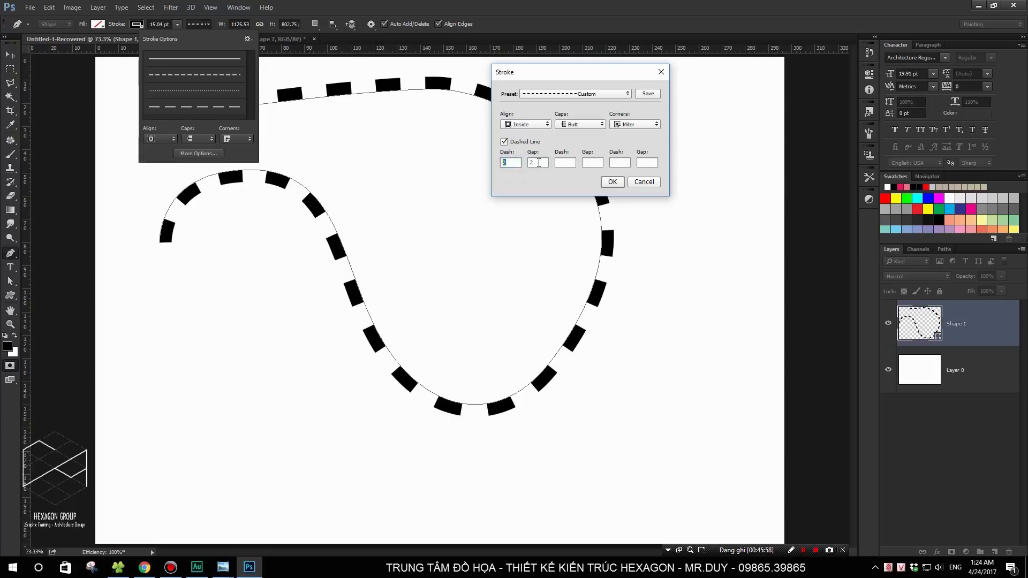
{"action": "type", "text": "1"}
{"action": "key", "text": "Tab"}
{"action": "type", "text": "1"}
{"action": "left_click", "coordinate": [513, 163]}
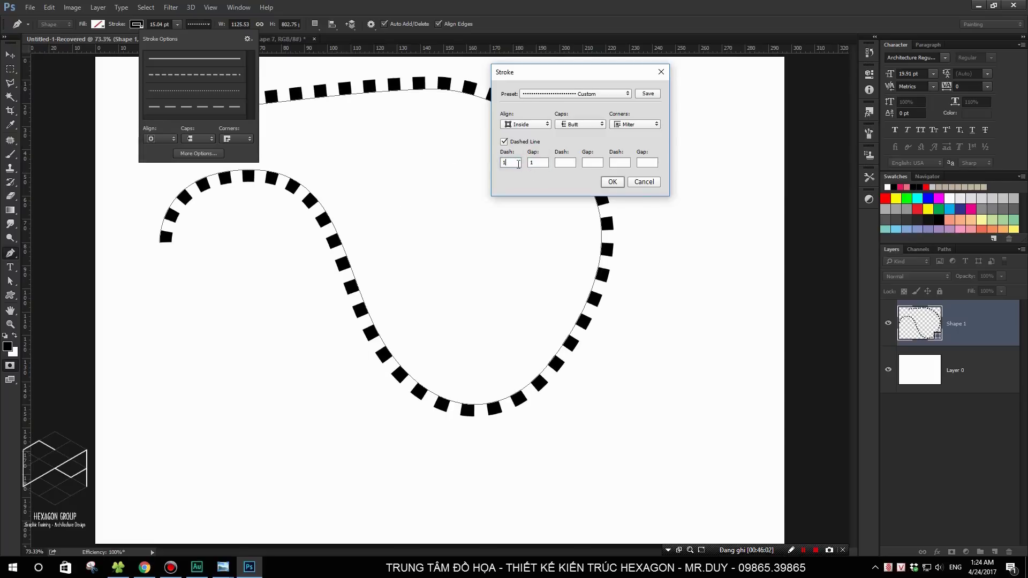
Step: Apply dash 0.2 and gap 0.2, then thin the striped stroke slightly
{"action": "double_click", "coordinate": [518, 163]}
{"action": "type", "text": "0"}
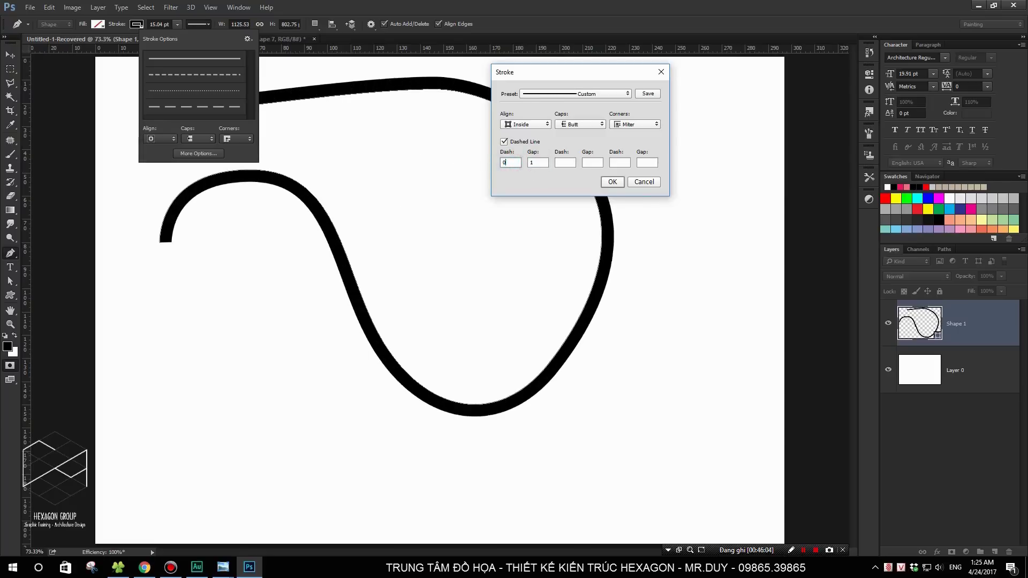
{"action": "type", "text": ".2"}
{"action": "double_click", "coordinate": [539, 163]}
{"action": "type", "text": "0"}
{"action": "type", "text": ".2"}
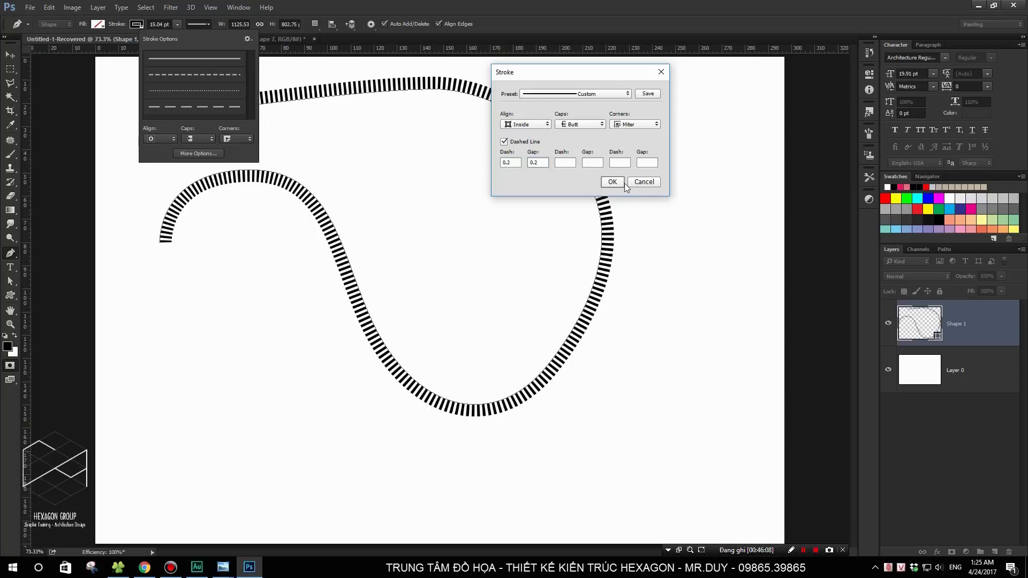
{"action": "left_click", "coordinate": [617, 183]}
{"action": "left_click", "coordinate": [177, 25]}
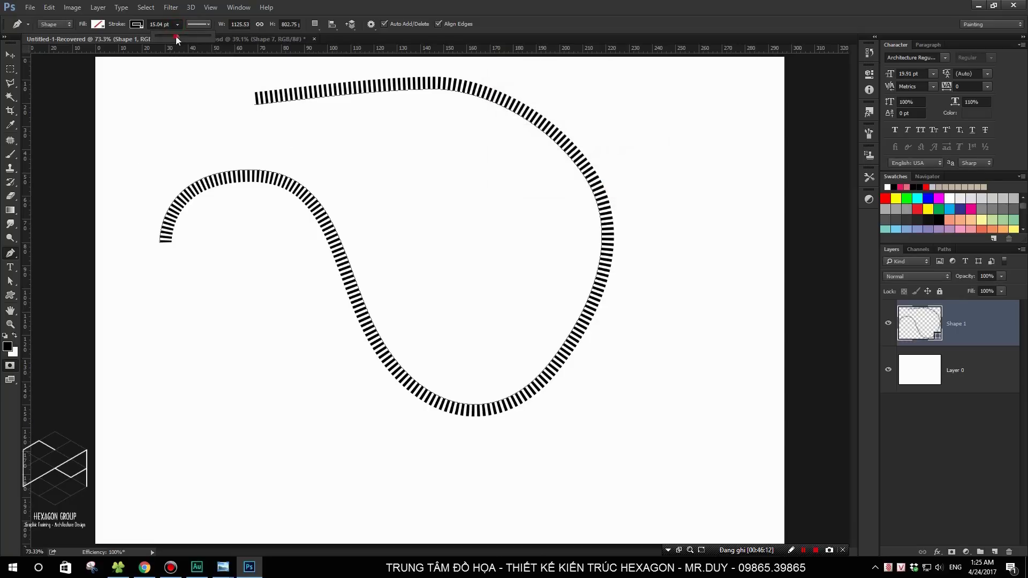
{"action": "left_click_drag", "start_coordinate": [176, 37], "coordinate": [173, 36]}
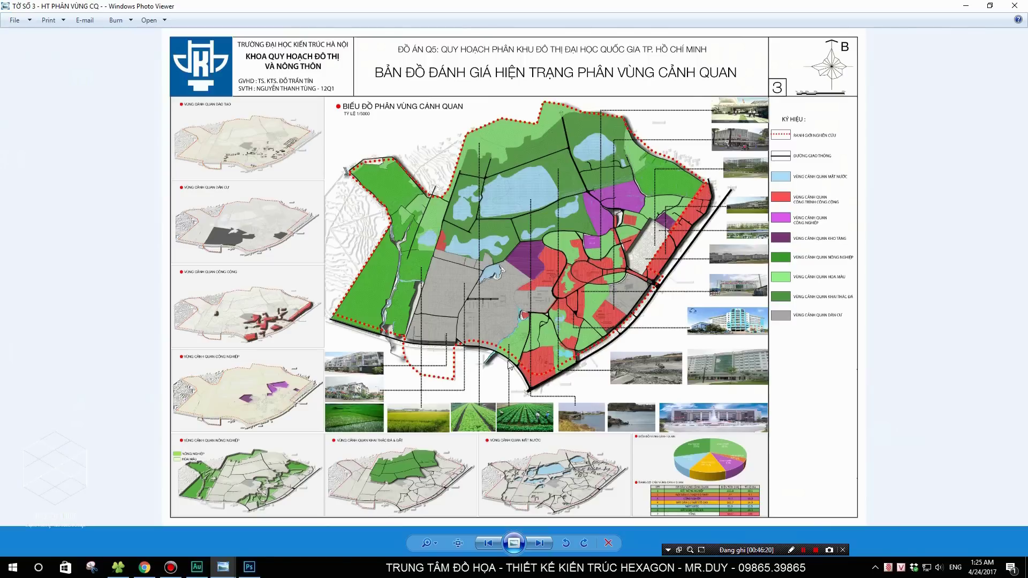
Step: View the TỜ SỐ 3 zoning sheet and the next sheet, then show the Pen drawing modes
{"action": "scroll", "coordinate": [479, 302], "scroll_direction": "up", "scroll_amount": 3}
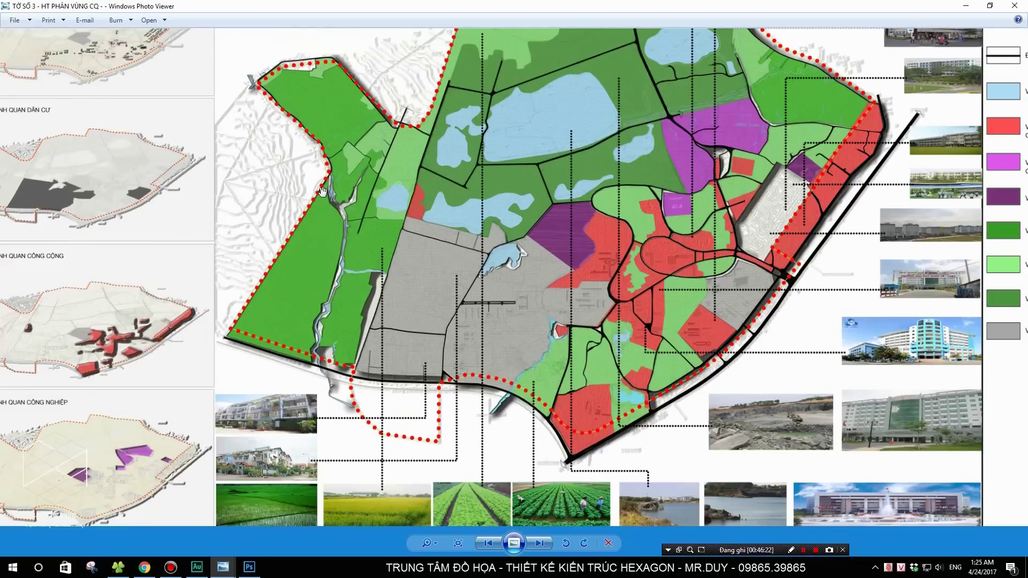
{"action": "mouse_move", "coordinate": [302, 103]}
{"action": "left_mouse_down"}
{"action": "mouse_move", "coordinate": [319, 343]}
{"action": "mouse_move", "coordinate": [373, 387]}
{"action": "left_mouse_up"}
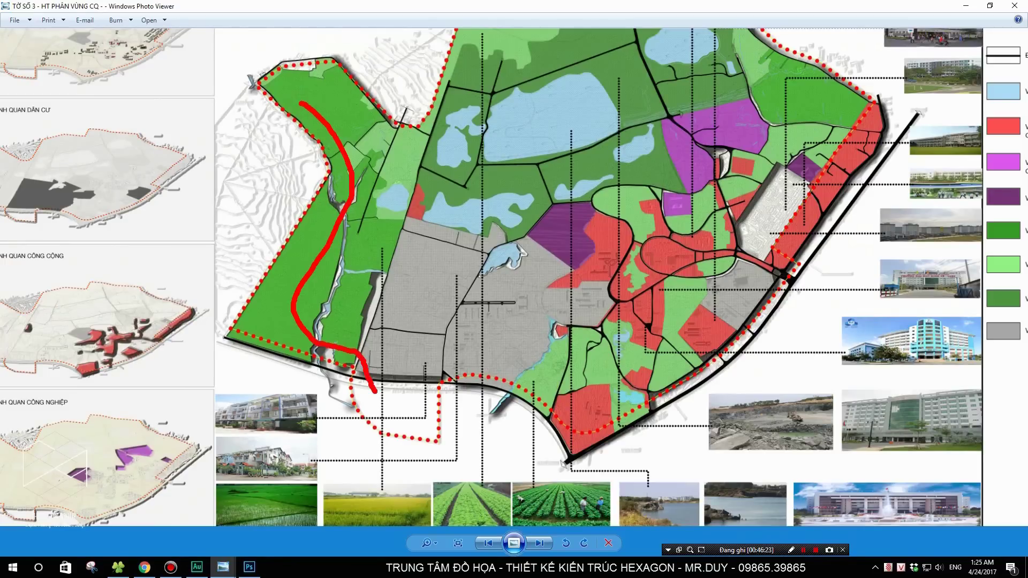
{"action": "scroll", "coordinate": [474, 195], "scroll_direction": "down", "scroll_amount": 3}
{"action": "scroll", "coordinate": [474, 194], "scroll_direction": "up", "scroll_amount": 1}
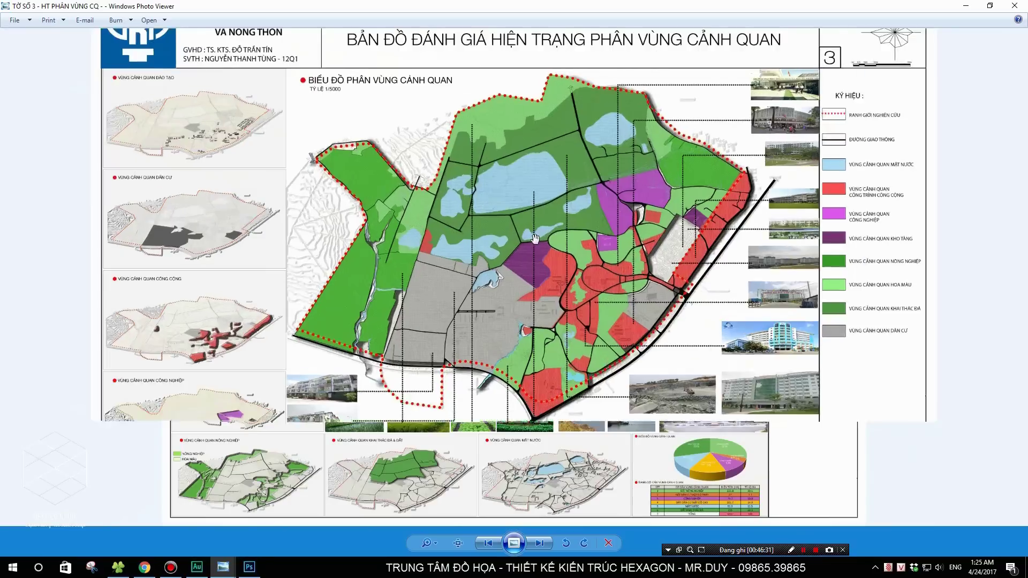
{"action": "key", "text": "Right"}
{"action": "key", "text": "Right"}
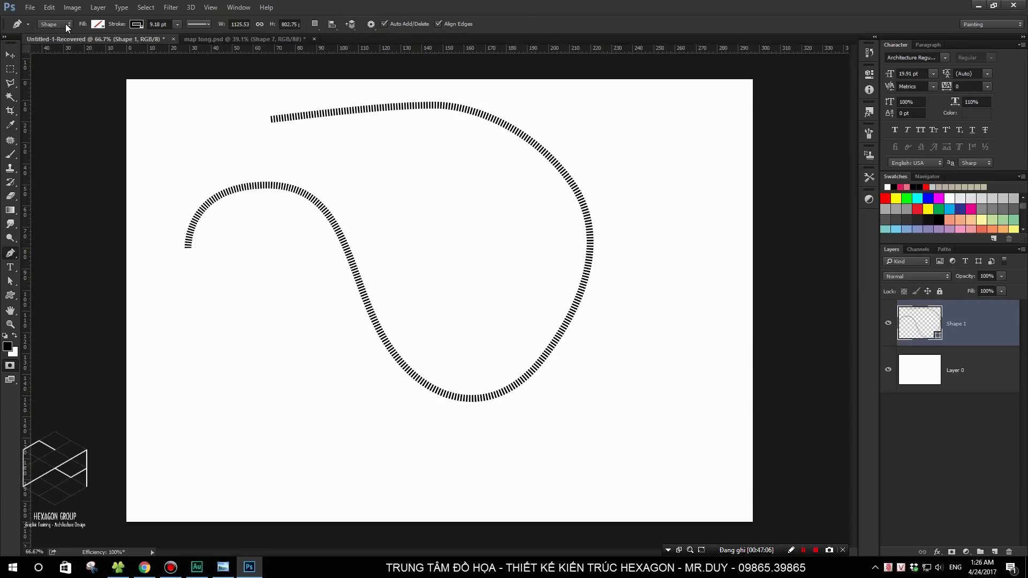
{"action": "left_click", "coordinate": [67, 27]}
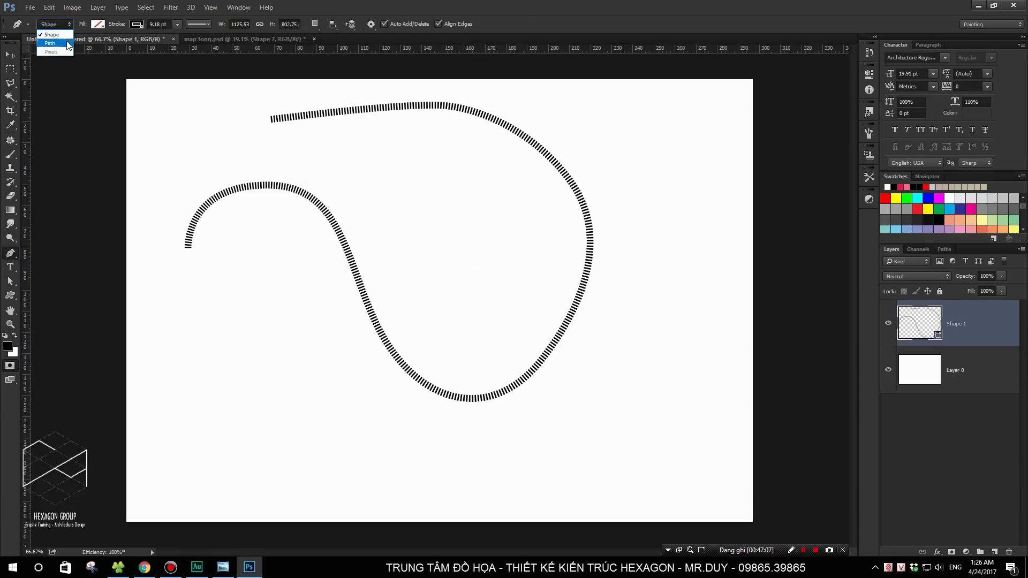